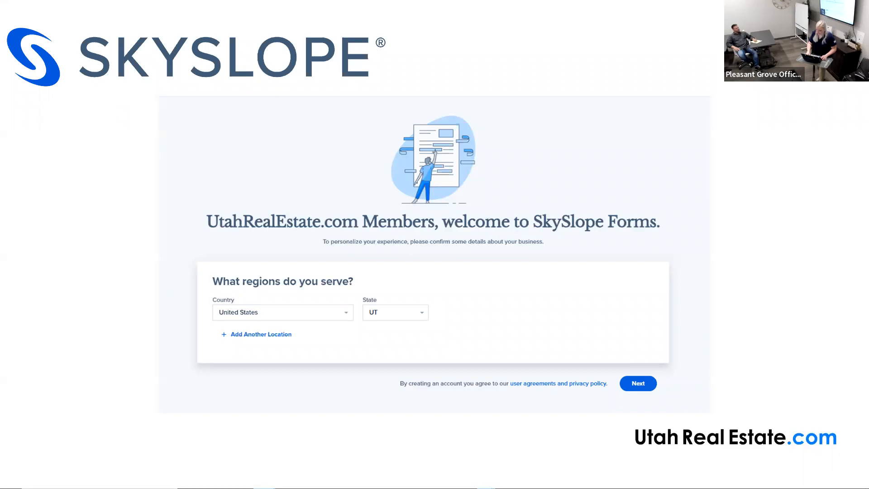
- Bring up the UtahRealEstate.com window, check the SkySlope sign-in tab, then return to Home
{"action": "key", "text": "super+Tab"}
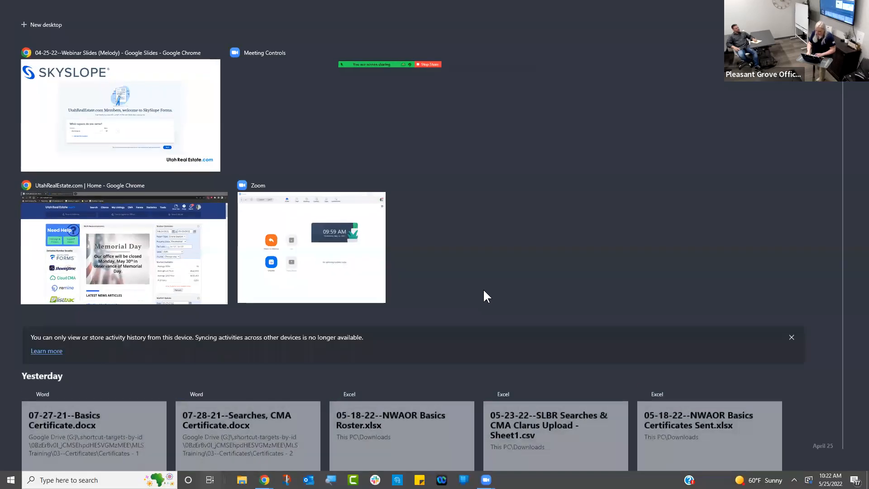
{"action": "left_click", "coordinate": [166, 261]}
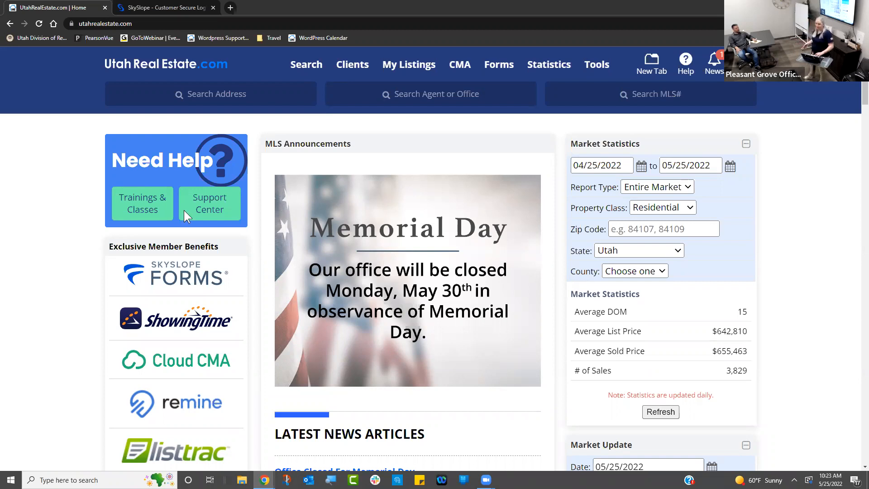
{"action": "left_click", "coordinate": [188, 11]}
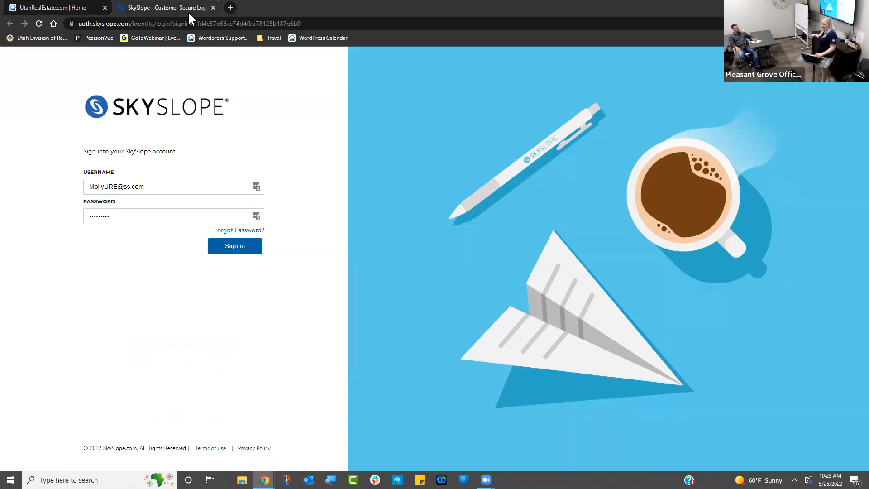
{"action": "left_click", "coordinate": [34, 7]}
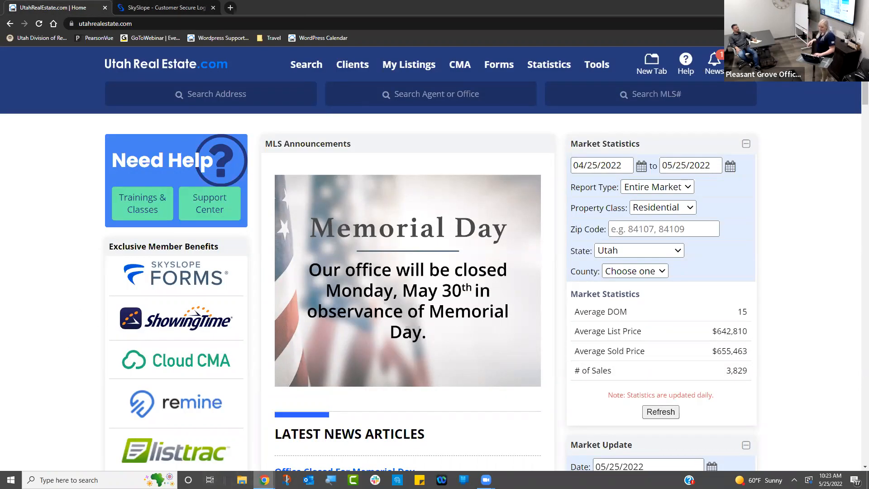
{"action": "left_click", "coordinate": [265, 479]}
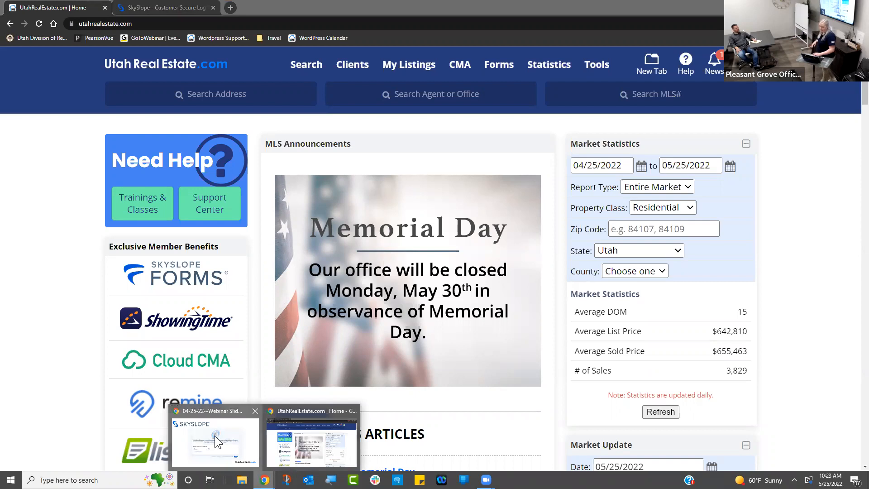
- Return to the webinar slides and advance to the 'Available associations in your area' slide
{"action": "left_click", "coordinate": [215, 435]}
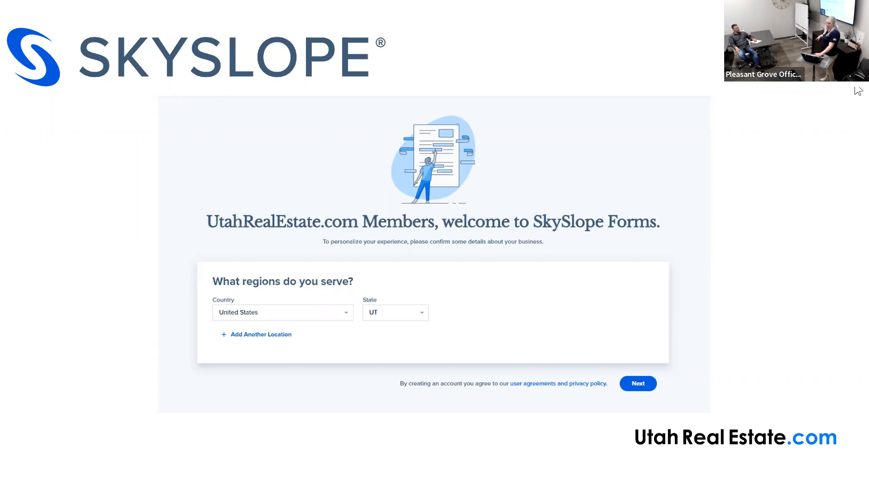
{"action": "left_click", "coordinate": [806, 143]}
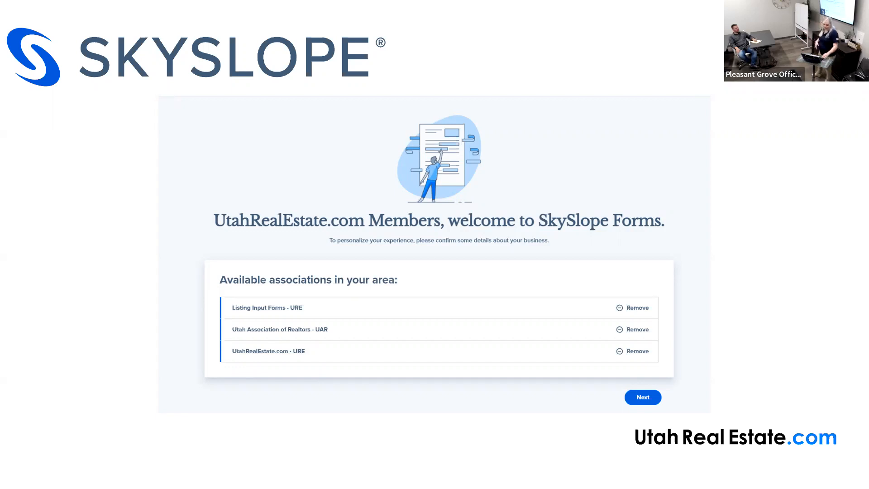
- Advance past the Authorization Required and Your NAR records slides, then switch to the browser
{"action": "key", "text": "Right"}
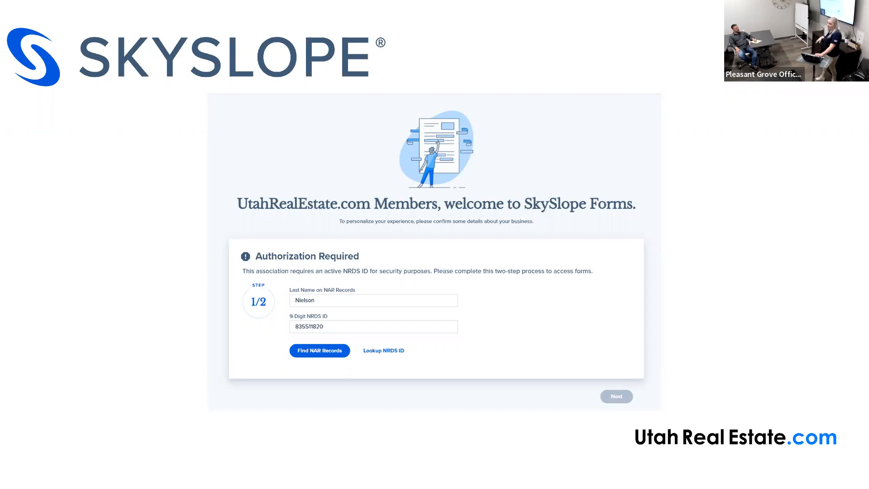
{"action": "left_click", "coordinate": [789, 100]}
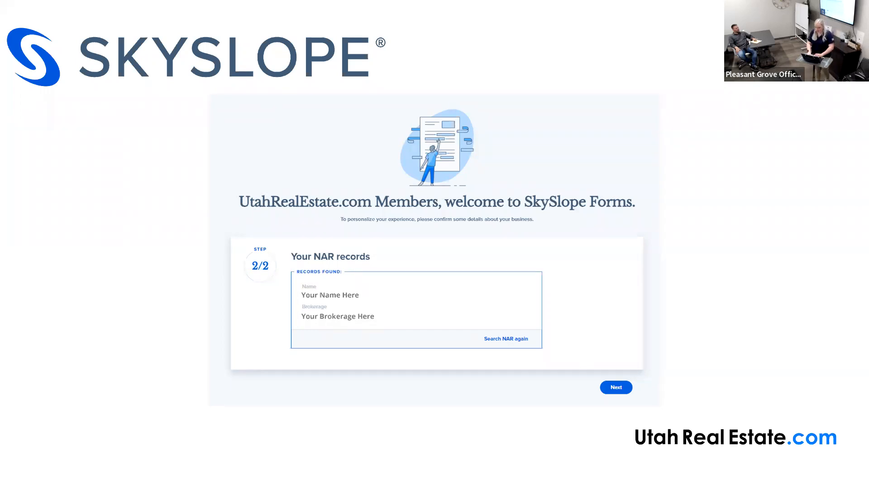
{"action": "key", "text": "alt+Tab"}
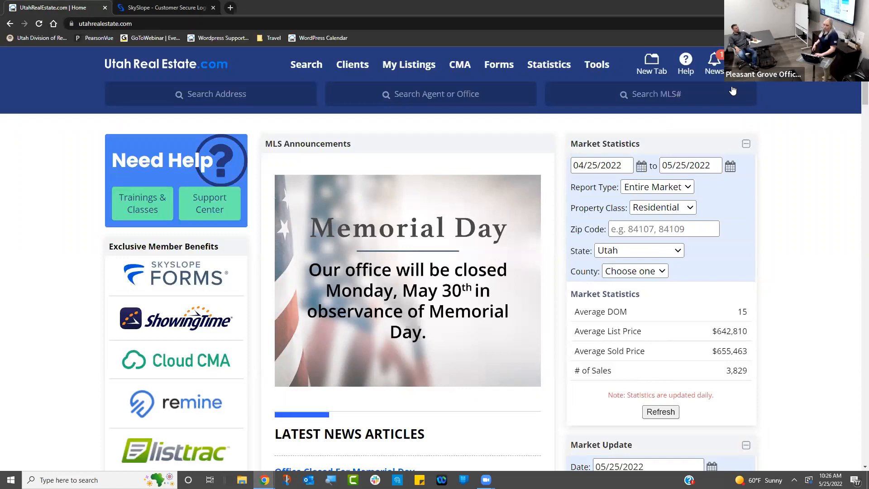
- Show the SkySlope - Customer Secure Login tab with the username and password prefilled
{"action": "mouse_move", "coordinate": [741, 66]}
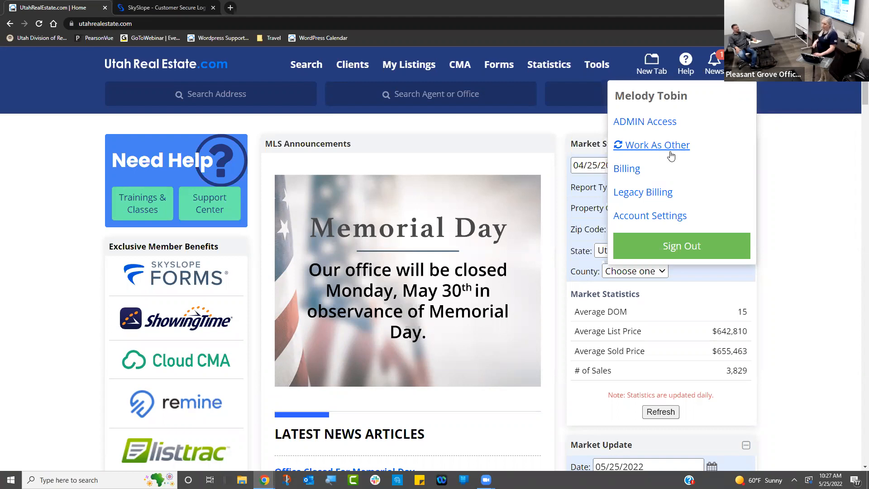
{"action": "left_click", "coordinate": [174, 8]}
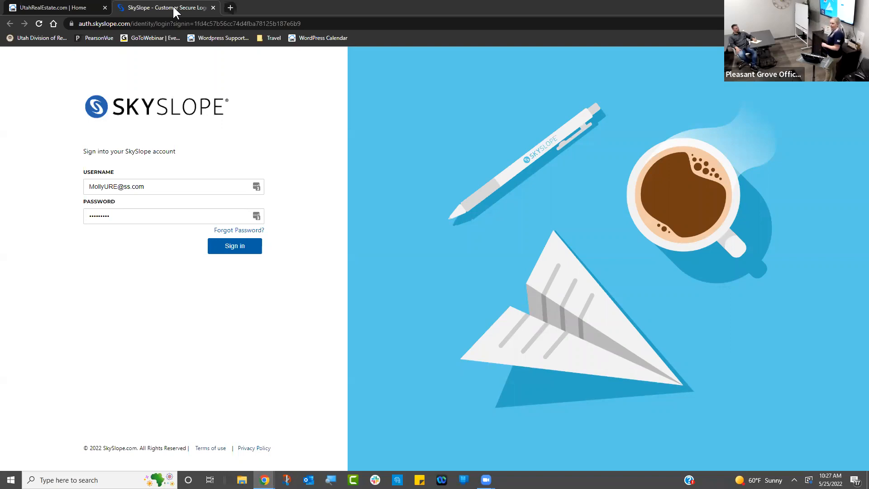
- After the sign-in error, load skyslope.com and log in through Login > SkySlope Suite
{"action": "left_click", "coordinate": [220, 249]}
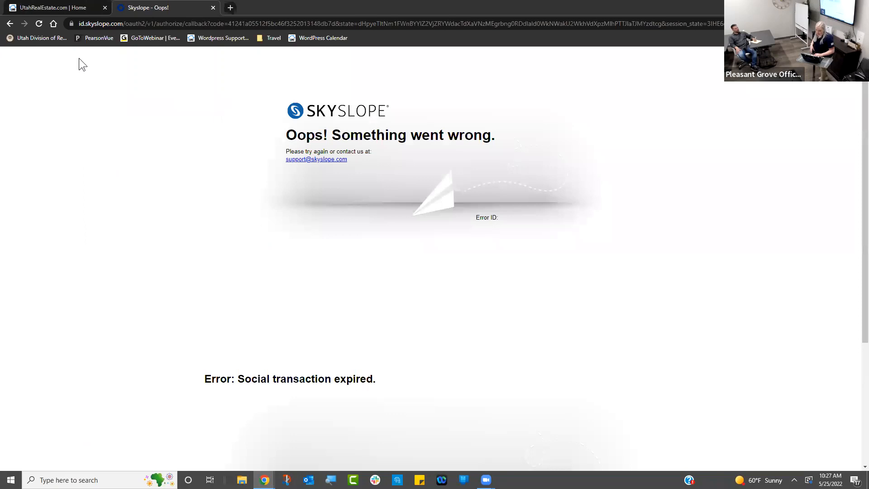
{"action": "left_click", "coordinate": [9, 24]}
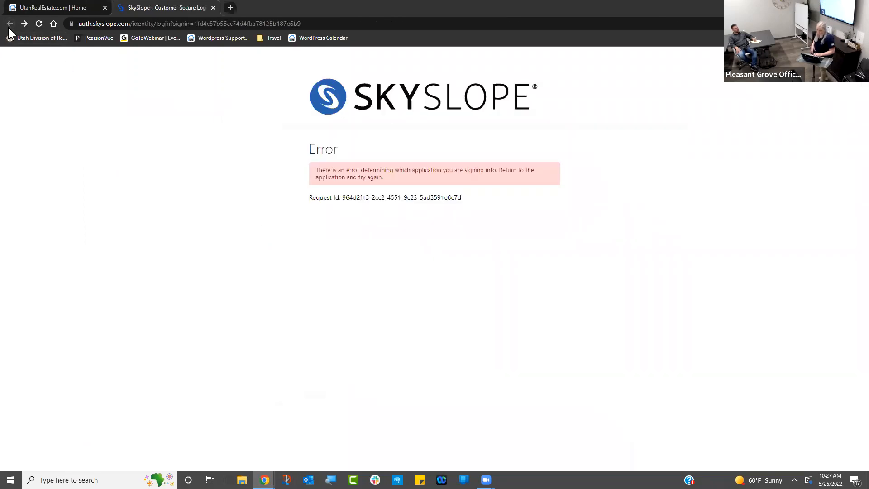
{"action": "left_click", "coordinate": [131, 25]}
{"action": "type", "text": "sky"}
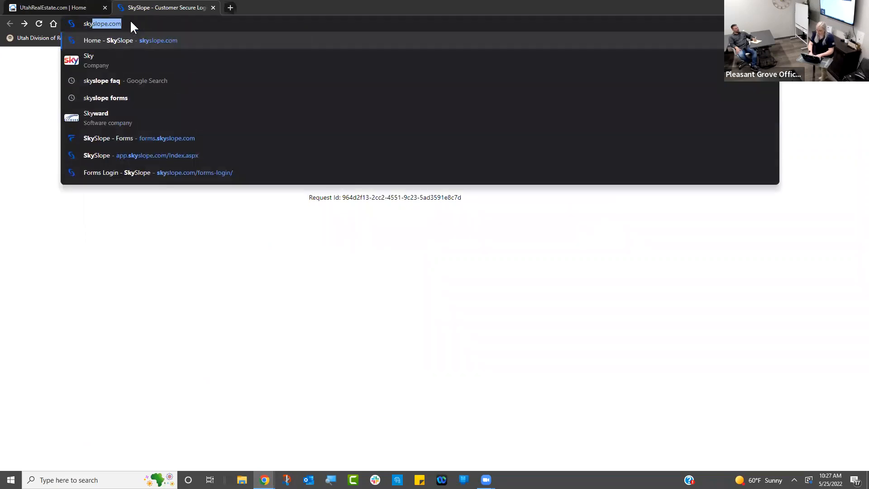
{"action": "key", "text": "Return"}
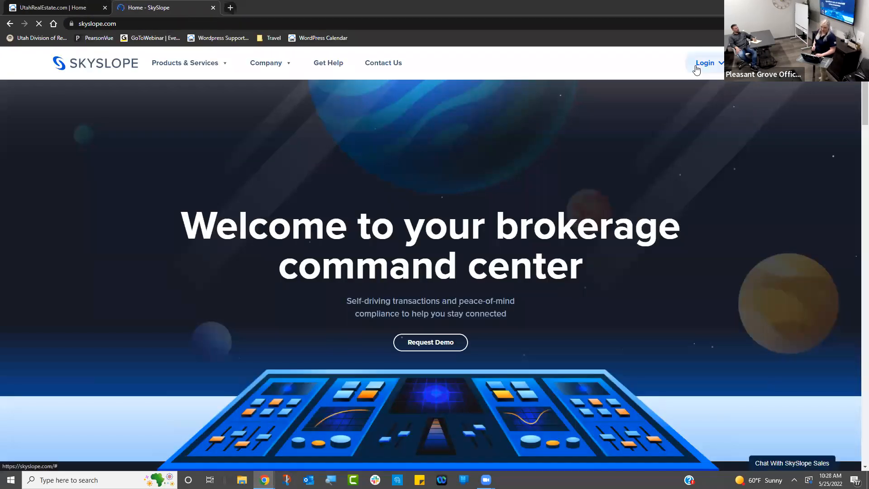
{"action": "left_click", "coordinate": [705, 63]}
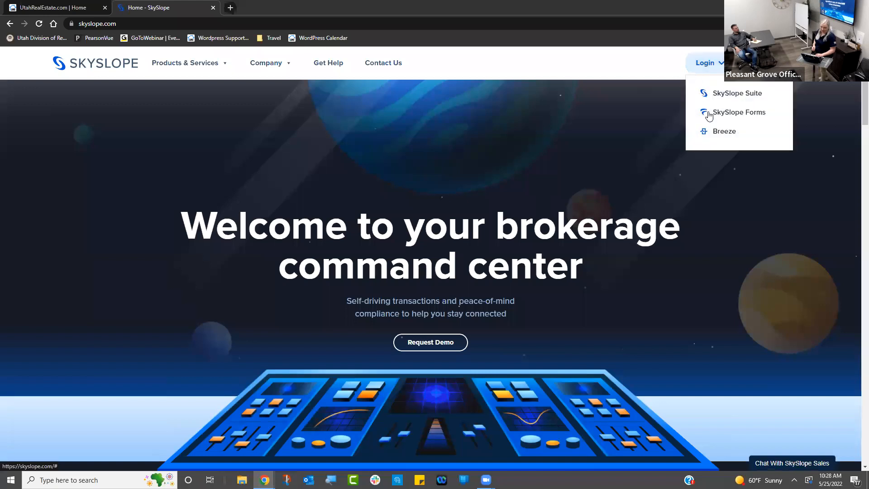
{"action": "left_click", "coordinate": [735, 93]}
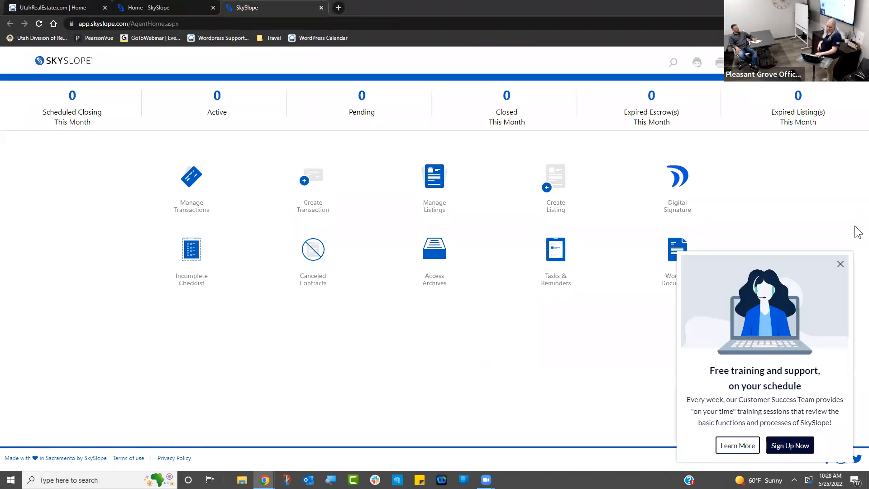
- Dismiss the free-training popup and briefly magnify the agent dashboard for viewers
{"action": "left_click", "coordinate": [839, 262]}
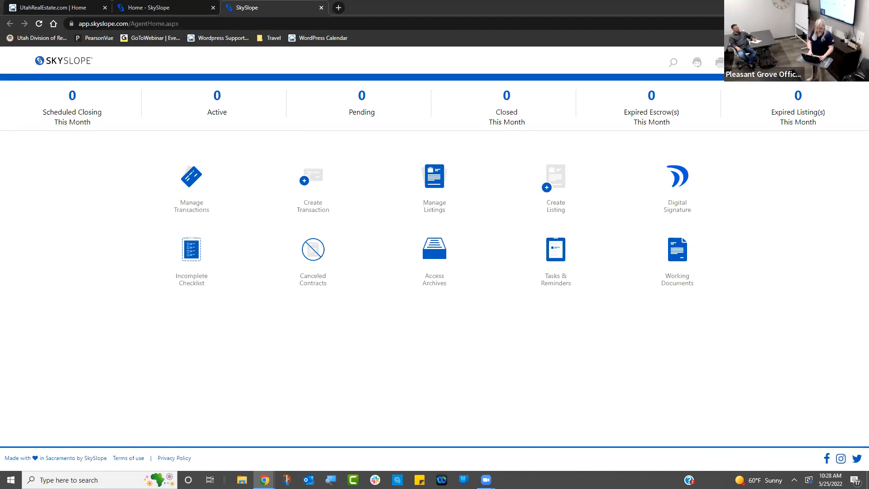
{"action": "key", "text": "super+plus"}
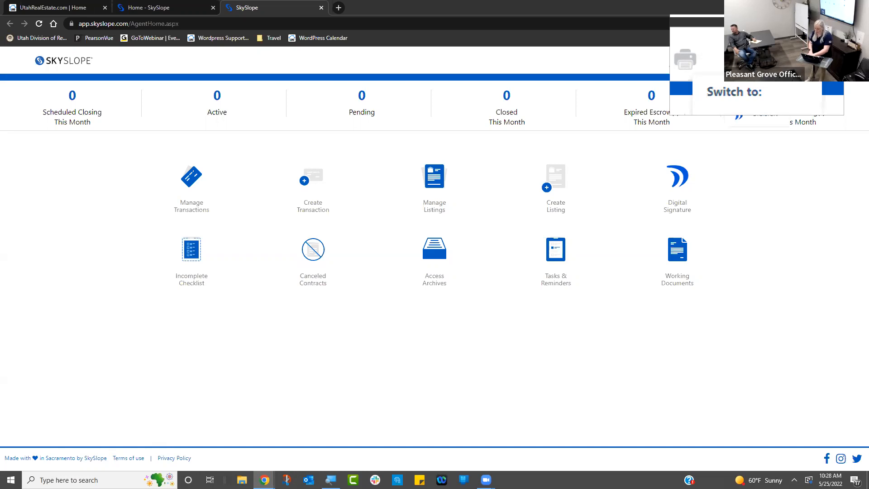
{"action": "key", "text": "super+Escape"}
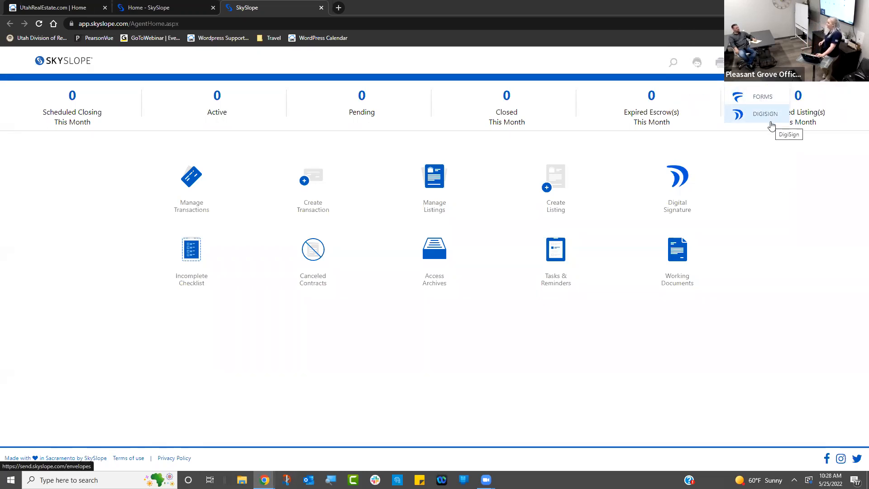
- Choose FORMS from the Switch-to menu to open SkySlope Forms
{"action": "left_click", "coordinate": [763, 96]}
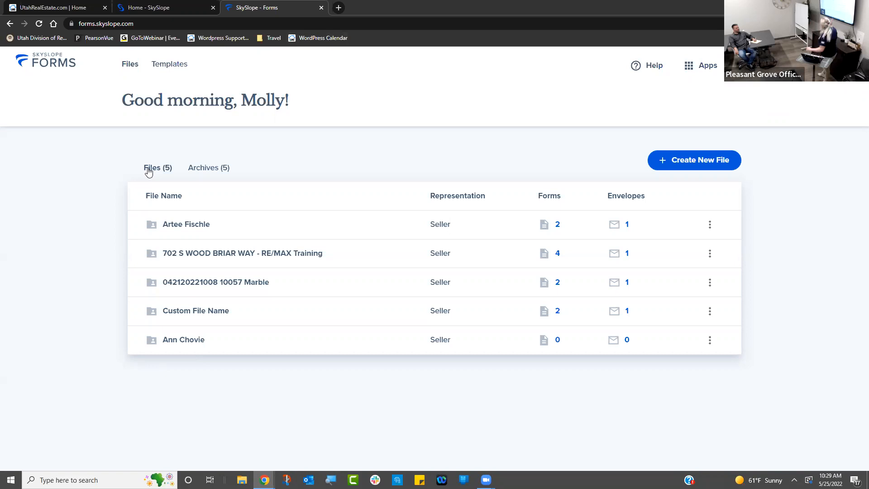
{"action": "left_click", "coordinate": [206, 169]}
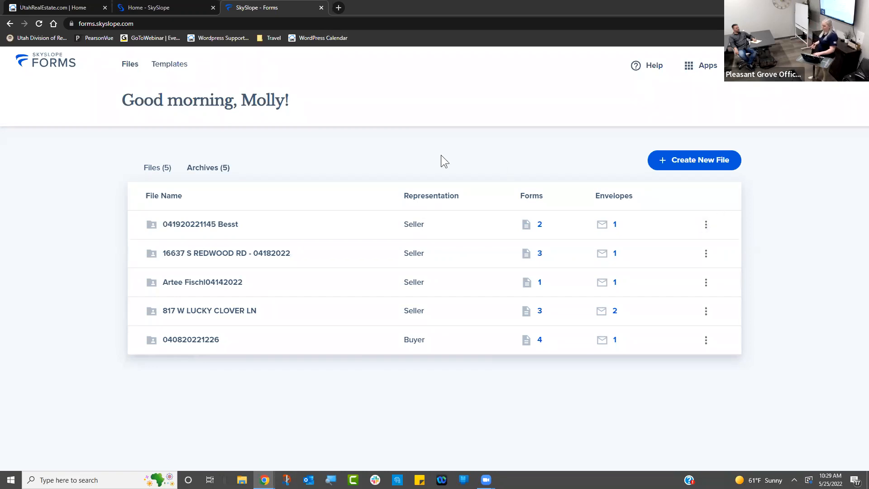
{"action": "left_click", "coordinate": [150, 167]}
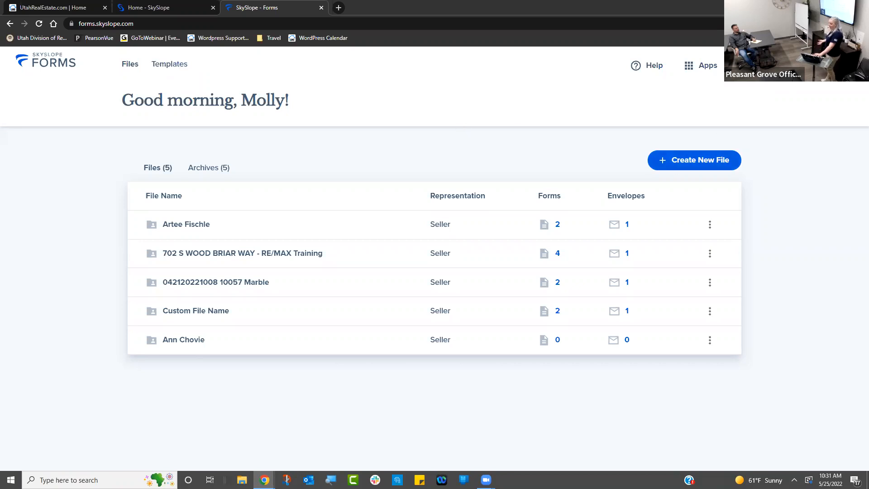
{"action": "key", "text": "super+plus"}
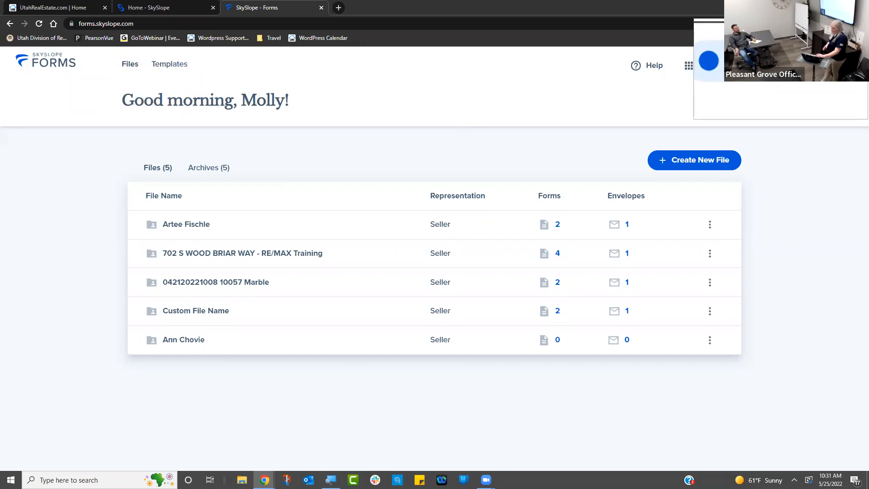
{"action": "key", "text": "super+Escape"}
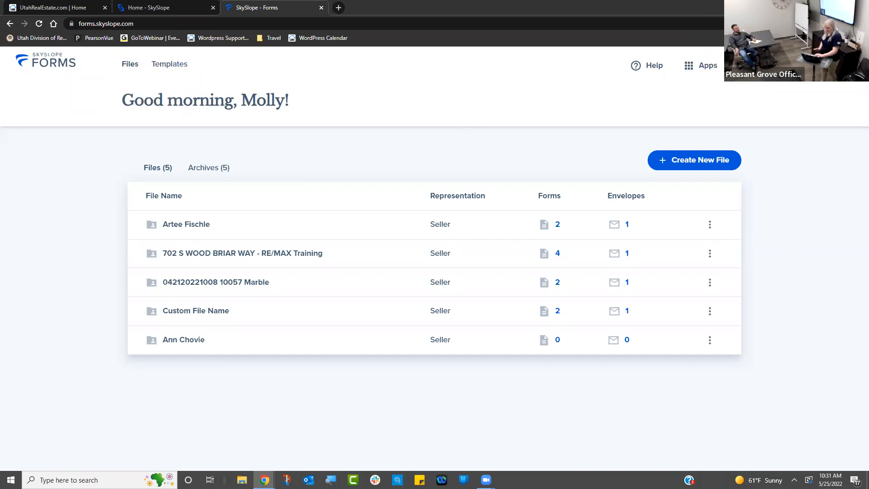
- Open User profile from the account menu and view the Associations tab
{"action": "left_click", "coordinate": [781, 68]}
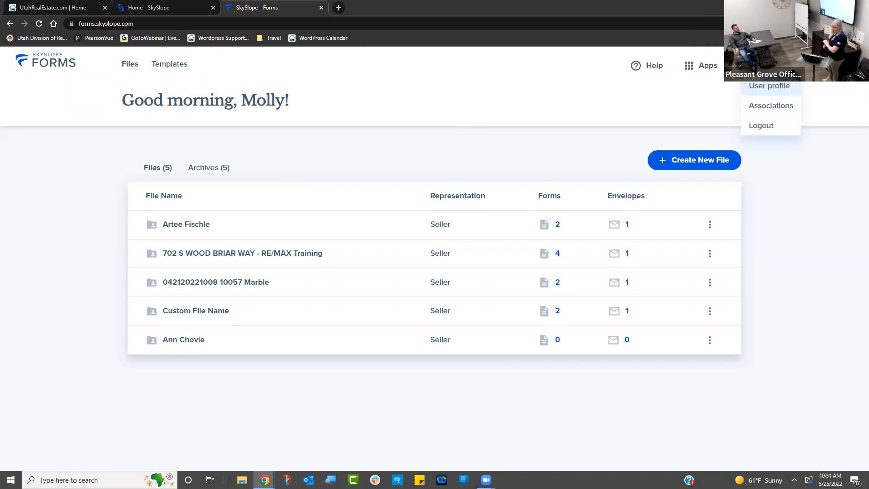
{"action": "left_click", "coordinate": [778, 94]}
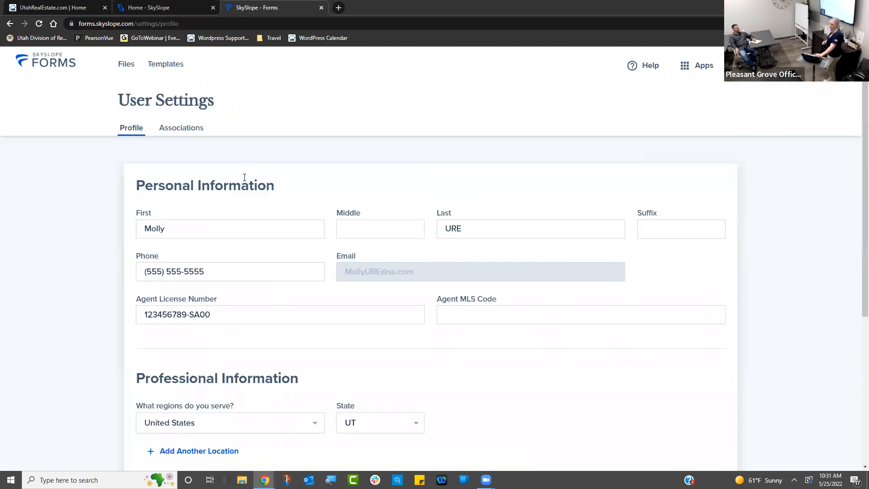
{"action": "left_click", "coordinate": [169, 129]}
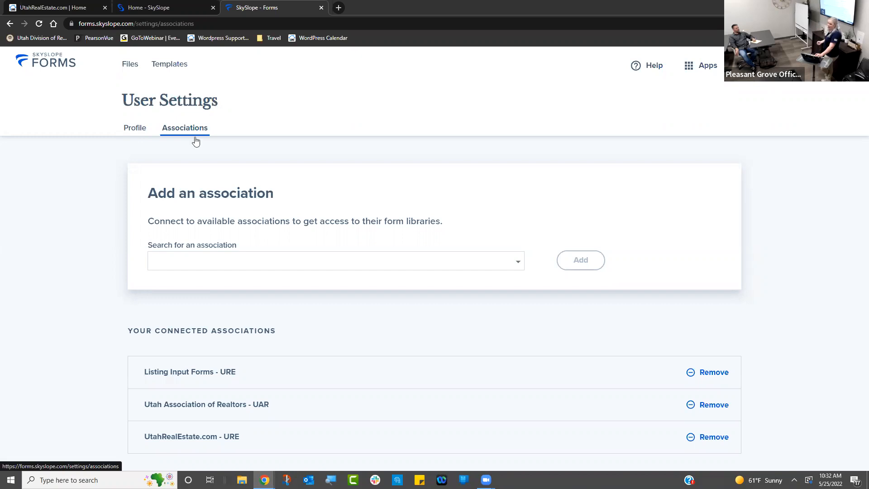
- Browse the association search list without adding one, then return to the Profile tab
{"action": "left_click", "coordinate": [245, 255]}
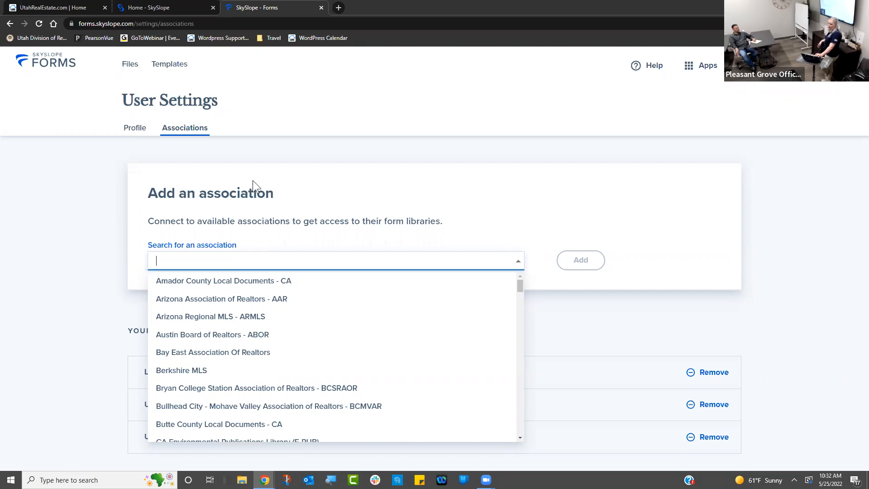
{"action": "left_click", "coordinate": [322, 91]}
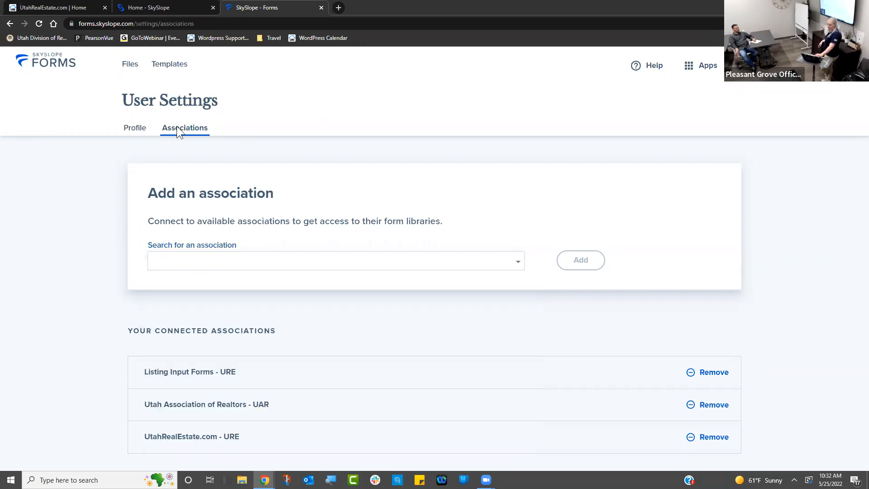
{"action": "left_click", "coordinate": [135, 129]}
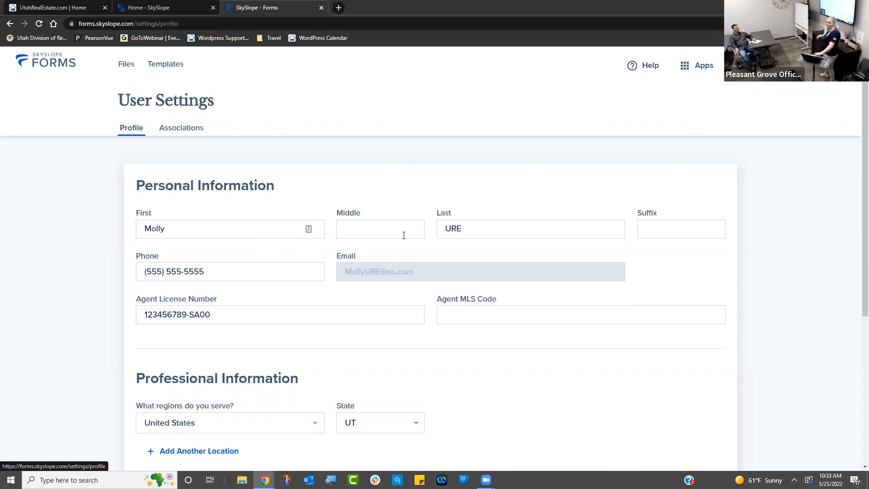
{"action": "scroll", "coordinate": [849, 261], "scroll_direction": "down", "scroll_amount": 1}
{"action": "scroll", "coordinate": [848, 271], "scroll_direction": "down", "scroll_amount": 5}
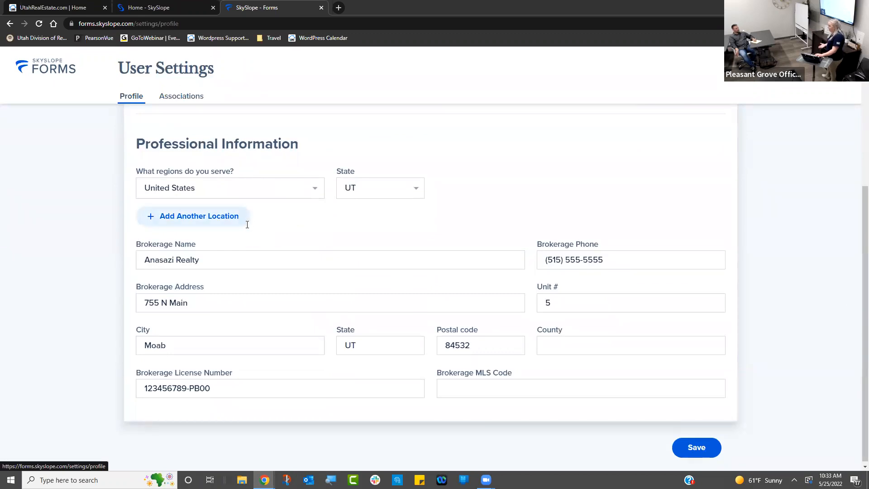
{"action": "left_click", "coordinate": [518, 388]}
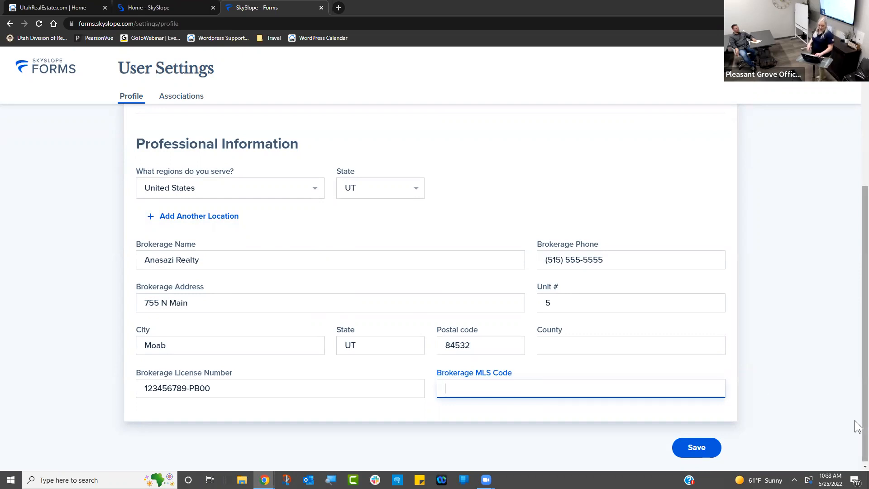
{"action": "left_click_drag", "start_coordinate": [858, 424], "coordinate": [856, 248]}
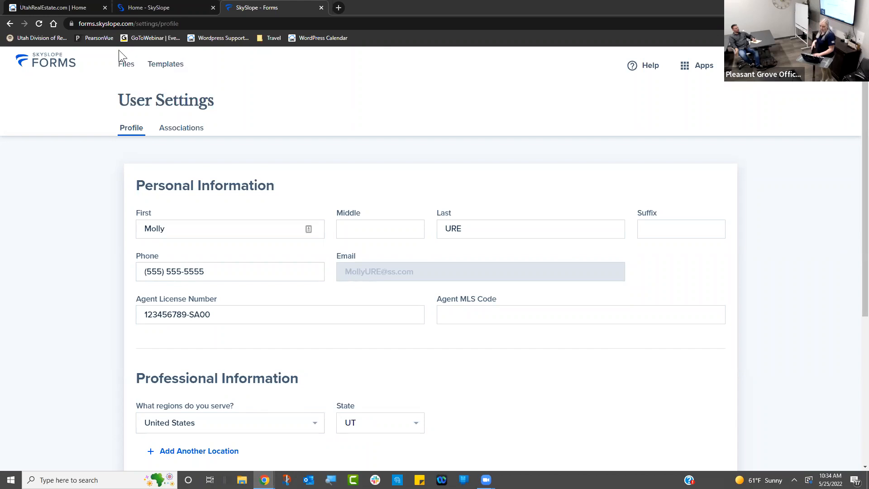
- Leave the profile settings without saving changes and go to the Templates page
{"action": "left_click", "coordinate": [125, 65]}
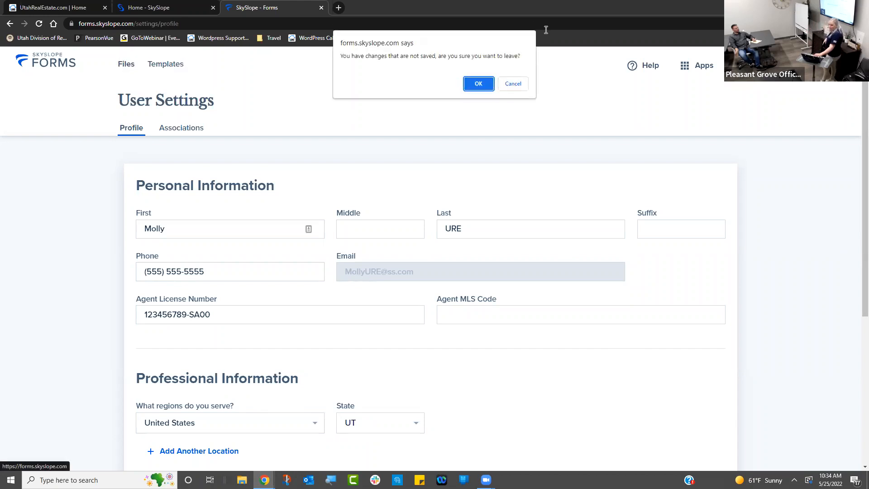
{"action": "left_click", "coordinate": [485, 86]}
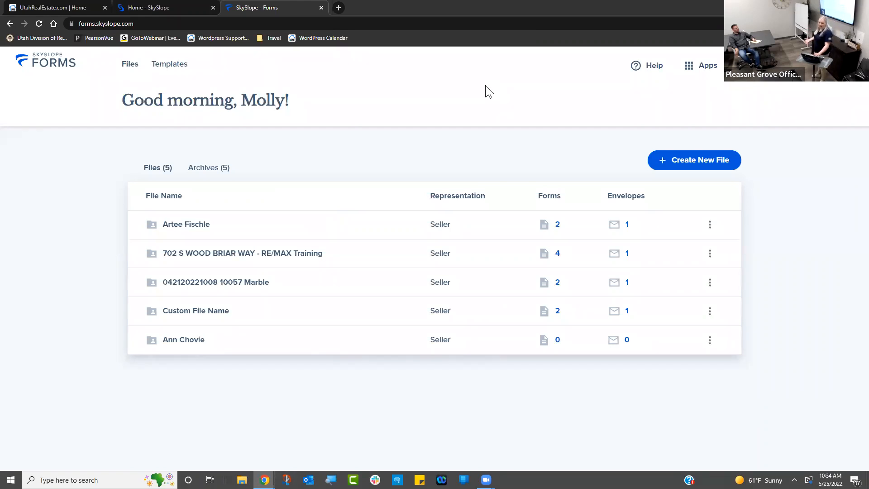
{"action": "left_click", "coordinate": [163, 68]}
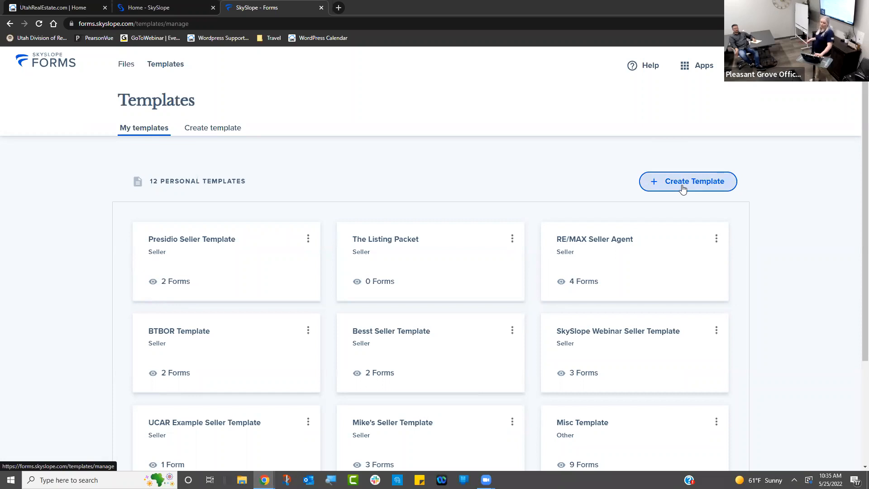
- Begin a new template from the Templates page using + Create Template
{"action": "left_click", "coordinate": [683, 188]}
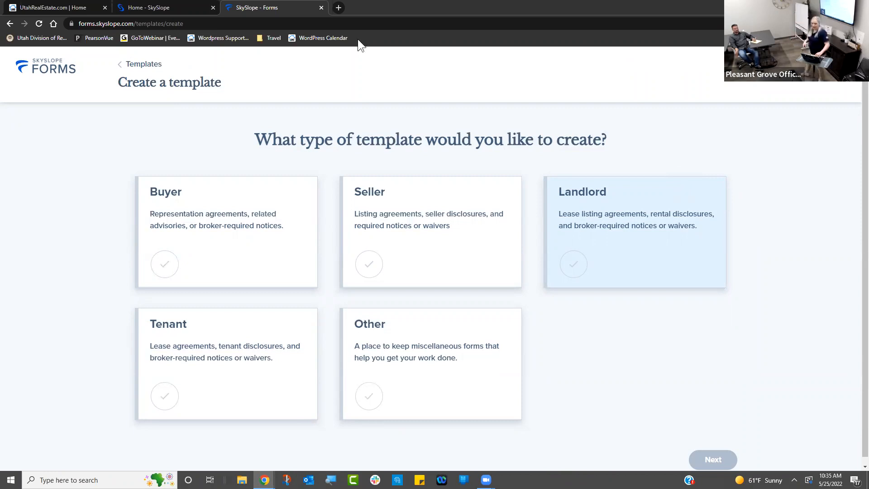
{"action": "left_click", "coordinate": [156, 64]}
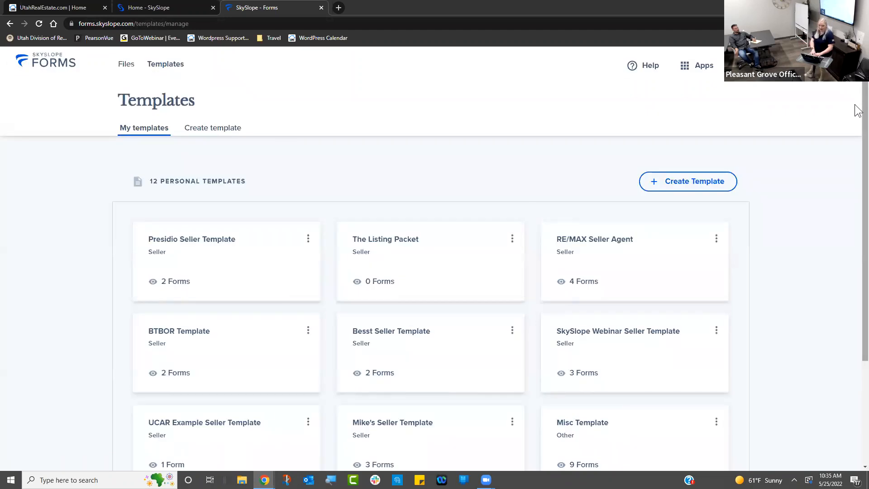
{"action": "scroll", "coordinate": [857, 225], "scroll_direction": "down", "scroll_amount": 3}
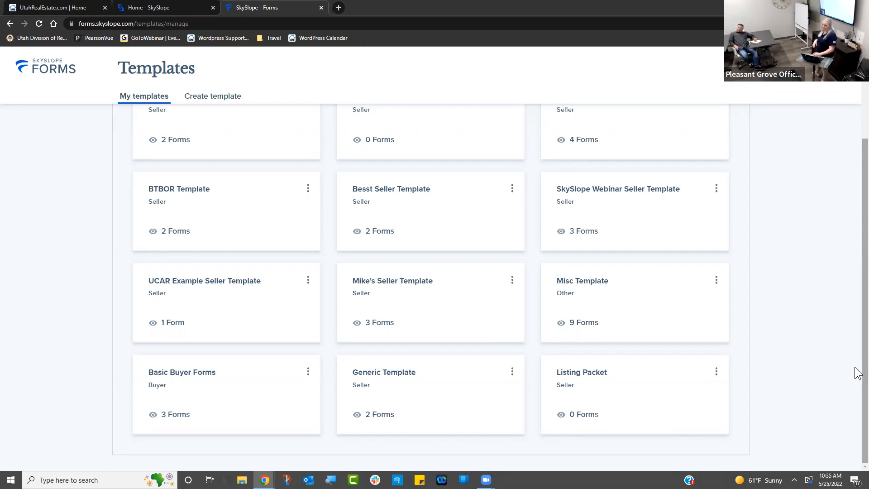
{"action": "scroll", "coordinate": [857, 202], "scroll_direction": "up", "scroll_amount": 3}
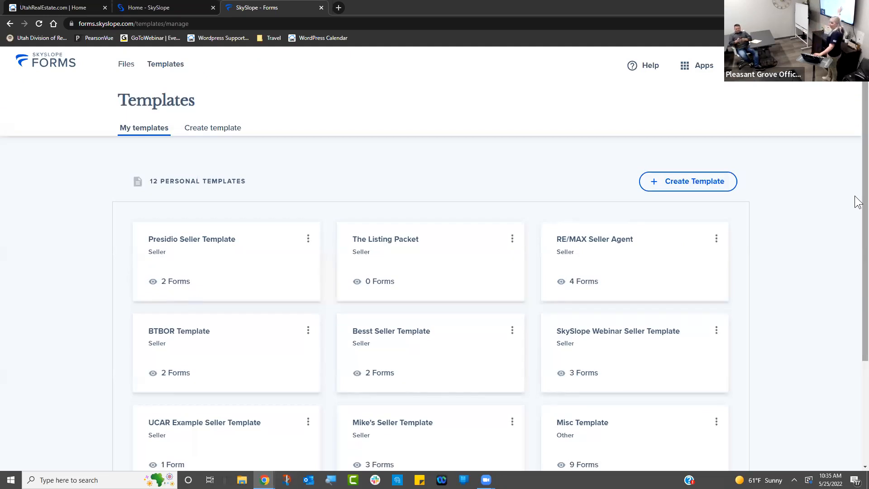
{"action": "scroll", "coordinate": [858, 226], "scroll_direction": "down", "scroll_amount": 2}
{"action": "scroll", "coordinate": [858, 245], "scroll_direction": "up", "scroll_amount": 1}
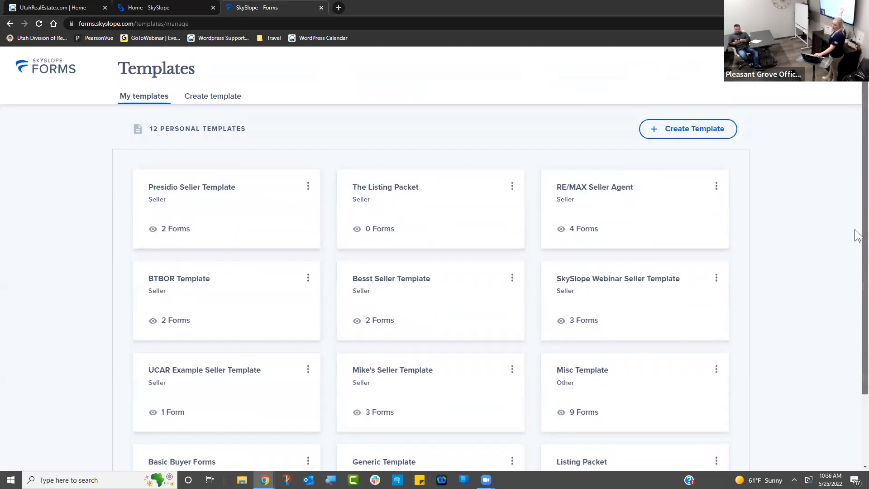
{"action": "scroll", "coordinate": [857, 317], "scroll_direction": "down", "scroll_amount": 3}
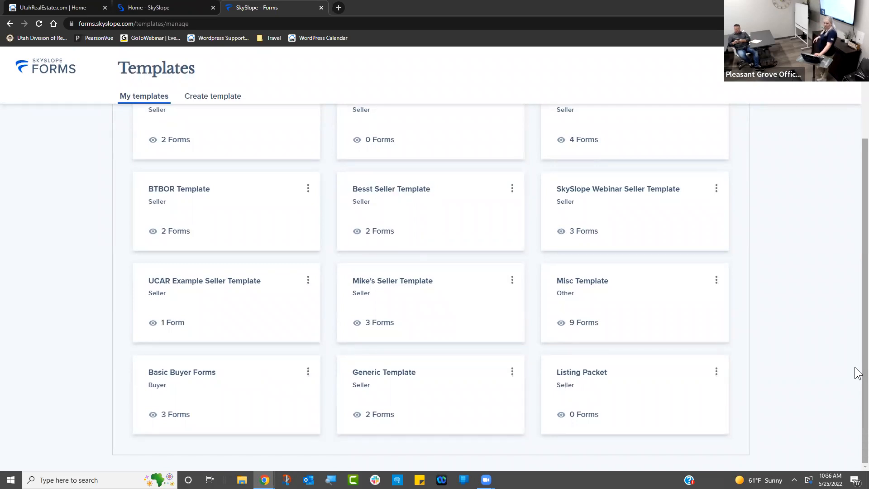
{"action": "scroll", "coordinate": [858, 374], "scroll_direction": "up", "scroll_amount": 1}
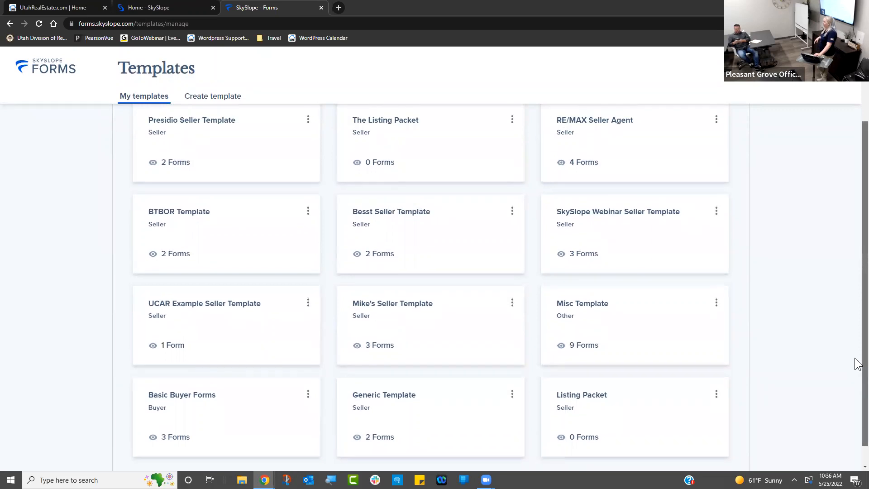
{"action": "scroll", "coordinate": [858, 353], "scroll_direction": "up", "scroll_amount": 3}
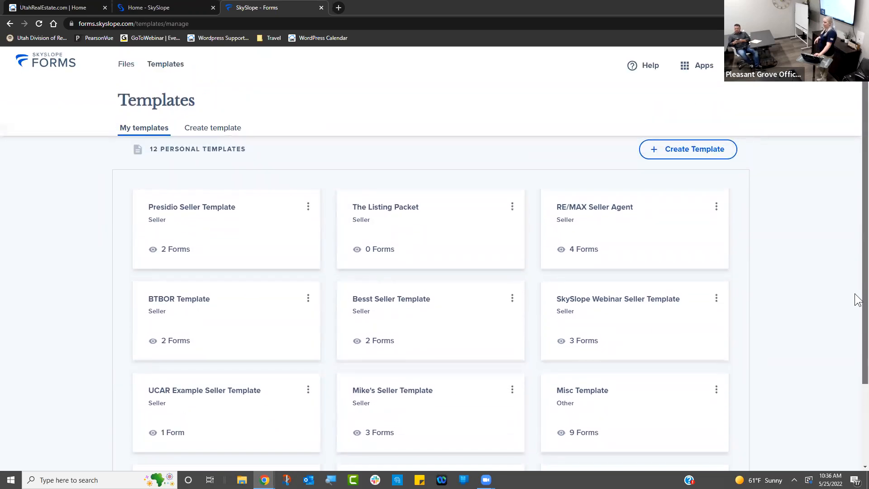
{"action": "scroll", "coordinate": [850, 267], "scroll_direction": "up", "scroll_amount": 1}
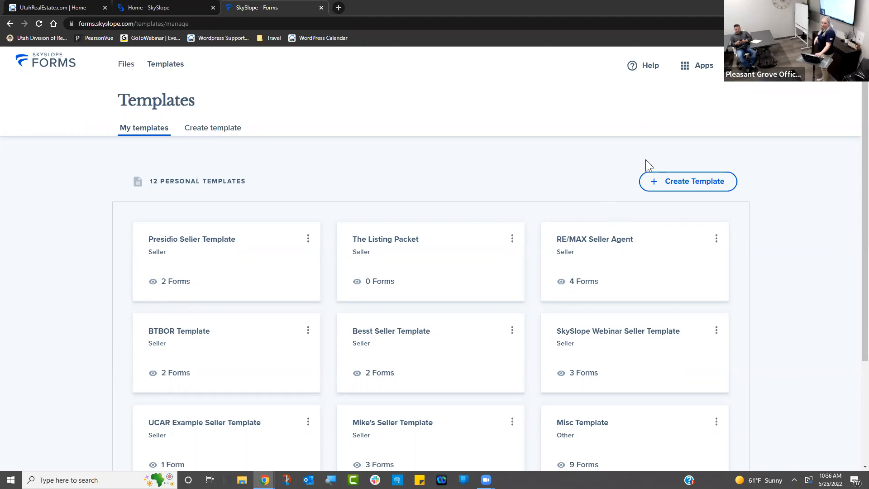
- Choose Seller as the new template's type and advance to the naming step
{"action": "left_click", "coordinate": [704, 186]}
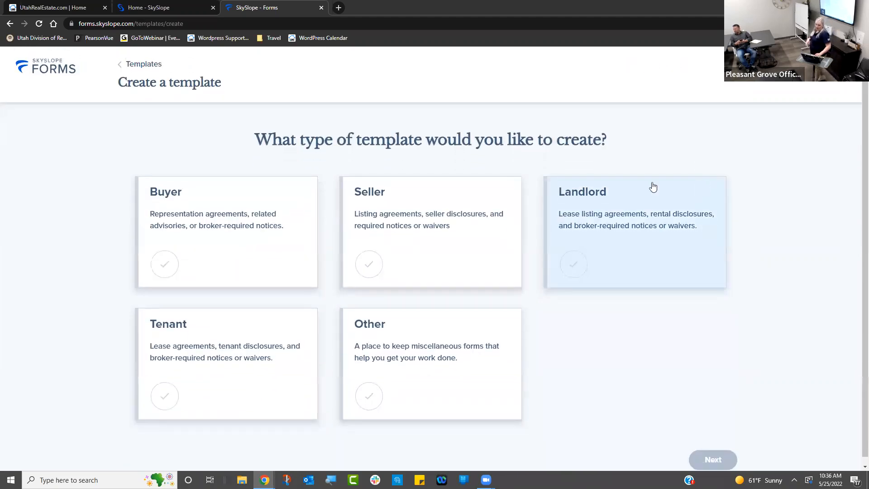
{"action": "left_click", "coordinate": [371, 271]}
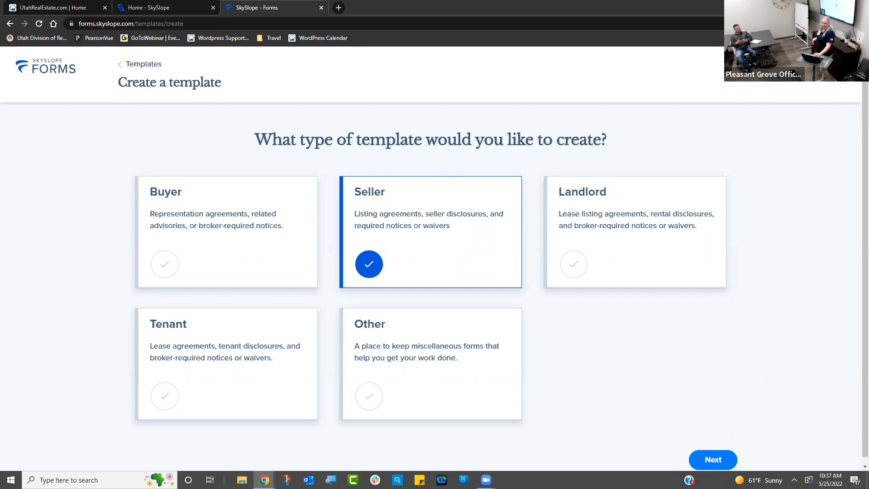
{"action": "left_click", "coordinate": [713, 459]}
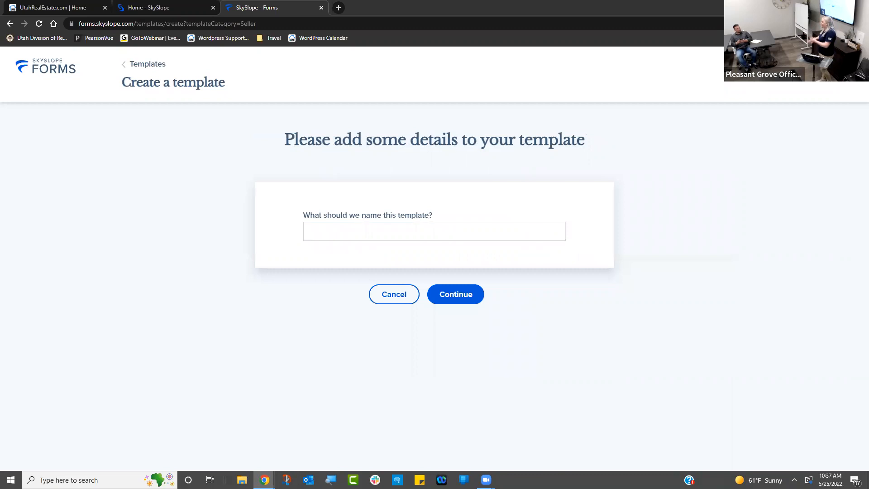
- Name the template 'Seller Starter Packet' and continue to its Add Forms page
{"action": "left_click", "coordinate": [417, 234]}
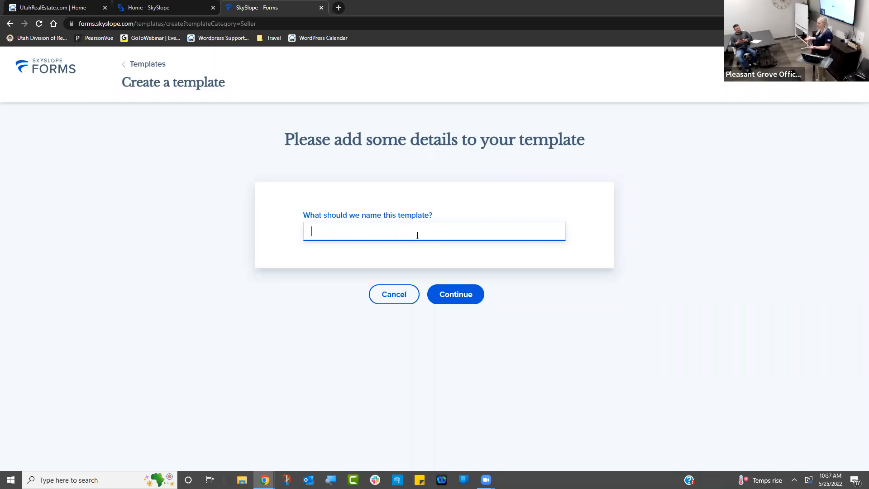
{"action": "type", "text": "Seller Starter Packet"}
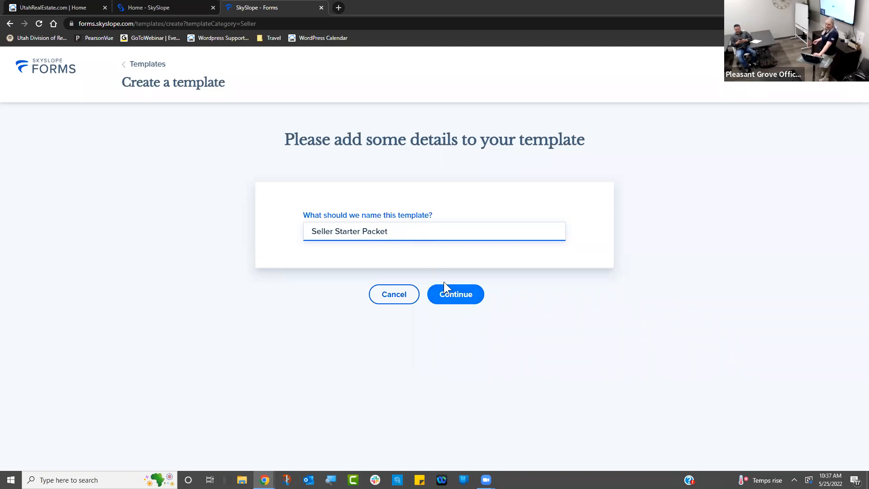
{"action": "left_click", "coordinate": [454, 295]}
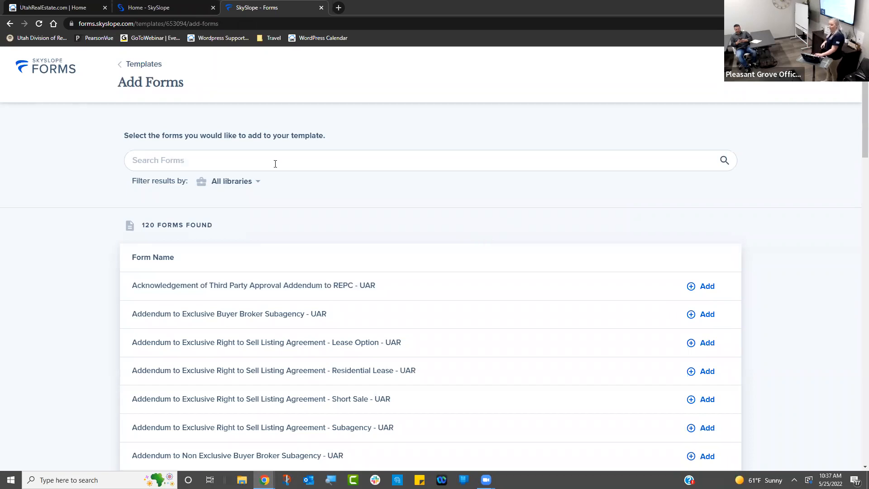
- Check the library filter, keeping All libraries selected, and focus the Search Forms box
{"action": "left_click", "coordinate": [235, 187]}
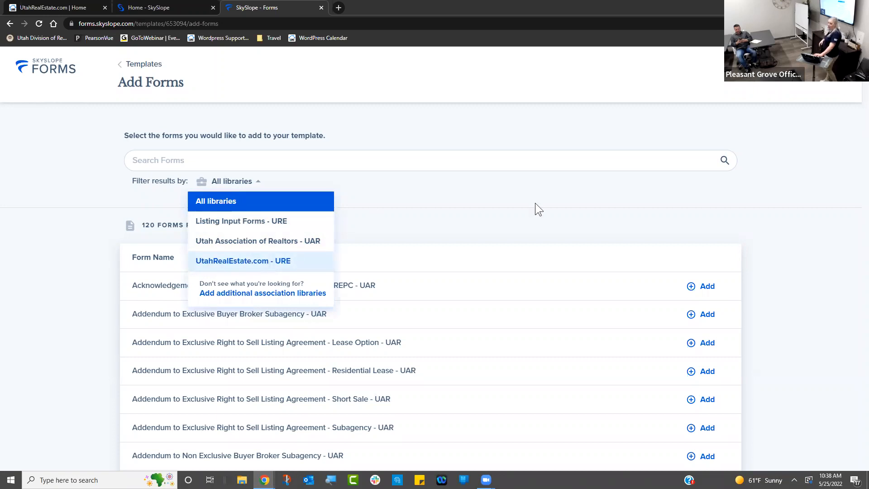
{"action": "left_click", "coordinate": [570, 214]}
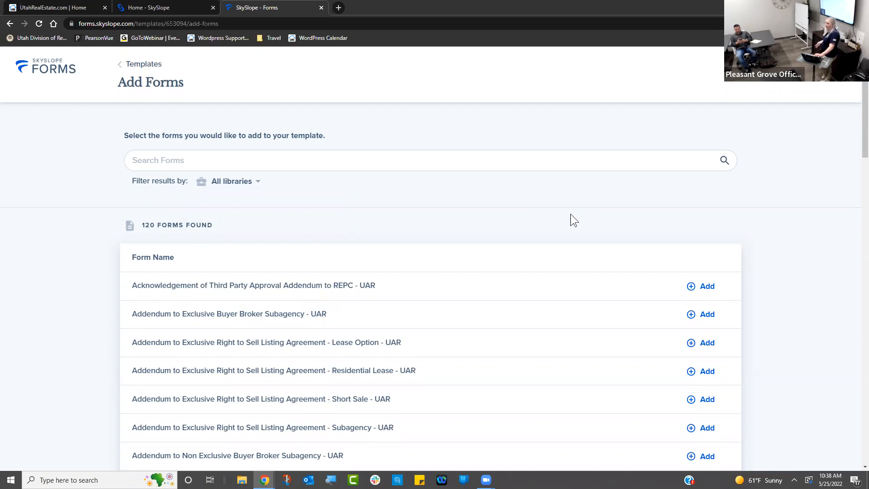
{"action": "left_click", "coordinate": [530, 169]}
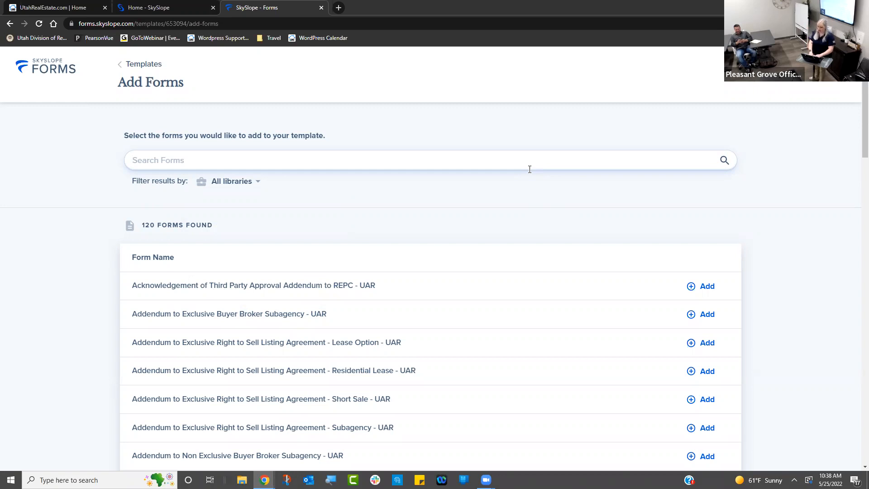
- Search the forms for 'repc' and scroll the 43 results for the Real Estate Purchase Contract
{"action": "type", "text": "repc"}
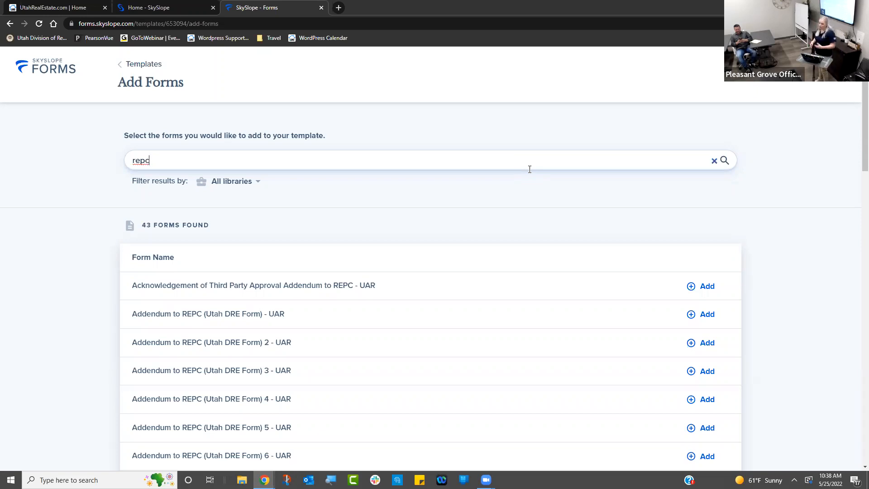
{"action": "left_click_drag", "start_coordinate": [859, 111], "coordinate": [858, 119]}
{"action": "scroll", "coordinate": [855, 165], "scroll_direction": "down", "scroll_amount": 6}
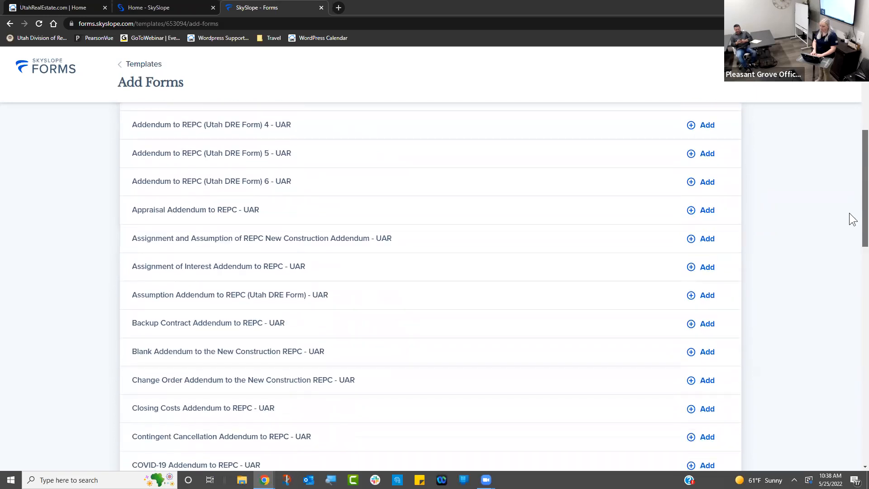
{"action": "scroll", "coordinate": [852, 219], "scroll_direction": "down", "scroll_amount": 15}
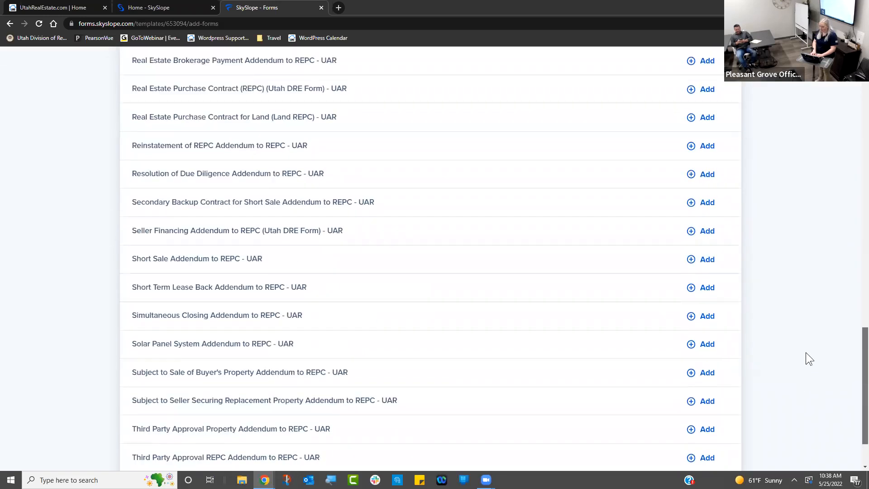
{"action": "scroll", "coordinate": [806, 353], "scroll_direction": "up", "scroll_amount": 2}
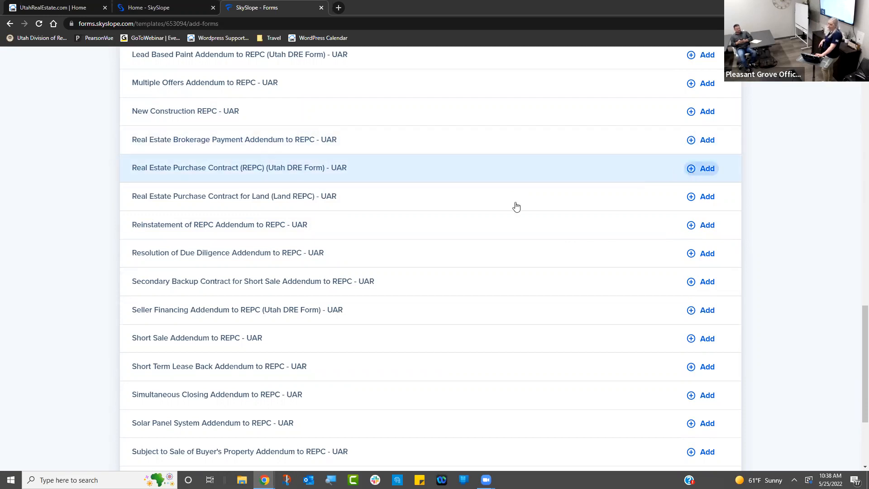
- Preview the Real Estate Purchase Contract (REPC) (Utah DRE Form) - UAR, then add it to the template
{"action": "left_click", "coordinate": [328, 173]}
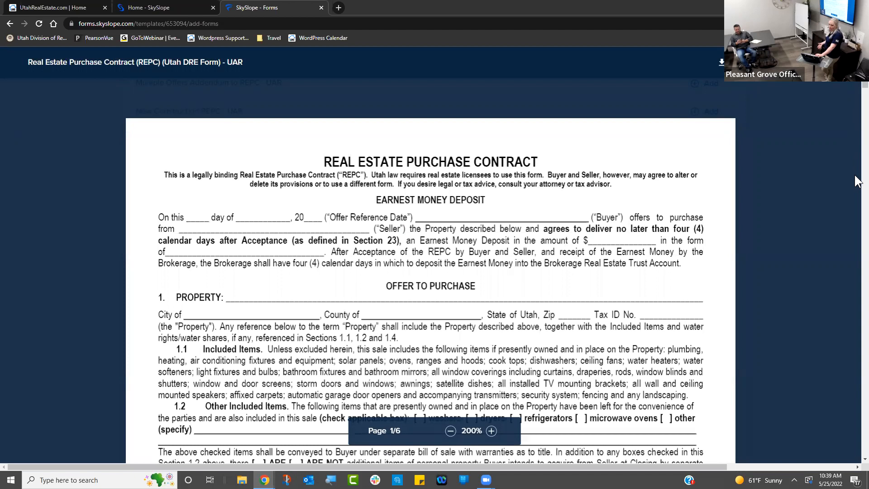
{"action": "scroll", "coordinate": [858, 193], "scroll_direction": "down", "scroll_amount": 20}
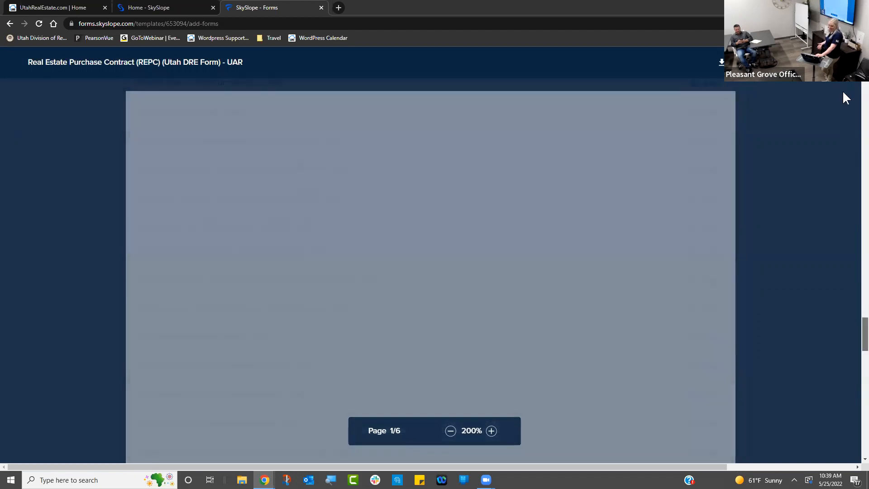
{"action": "left_click_drag", "start_coordinate": [842, 91], "coordinate": [845, 64]}
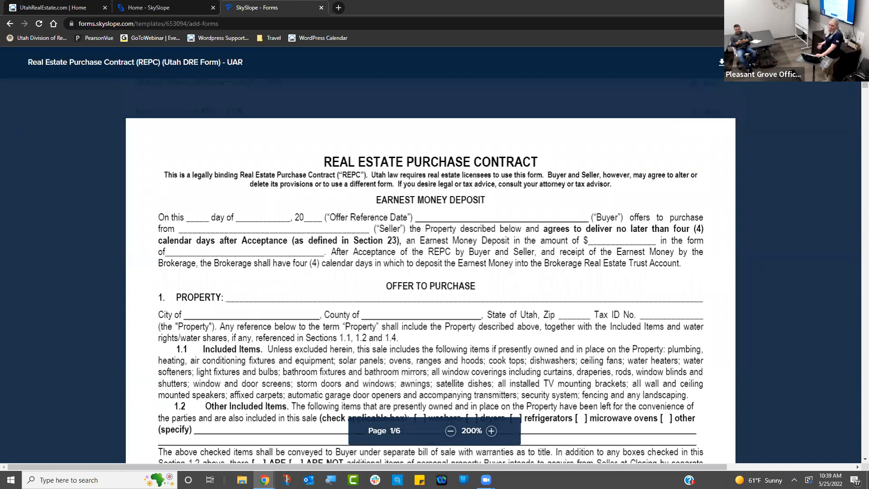
{"action": "left_click", "coordinate": [846, 62]}
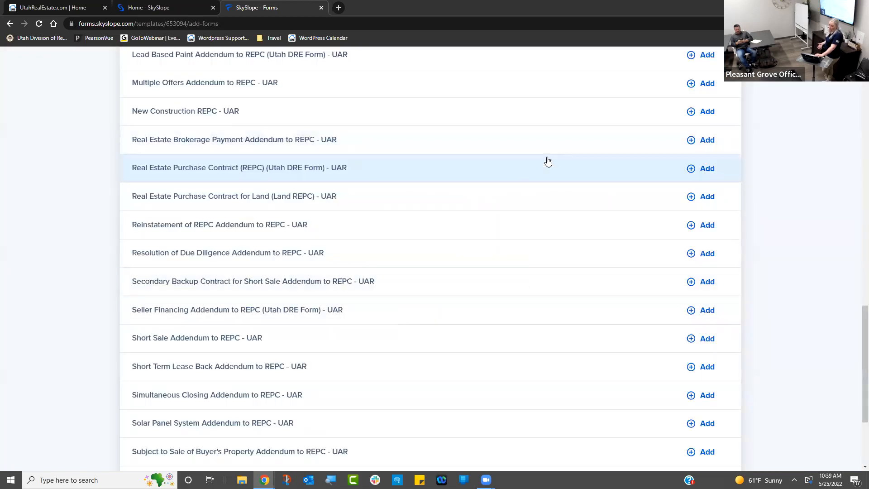
{"action": "left_click", "coordinate": [699, 168]}
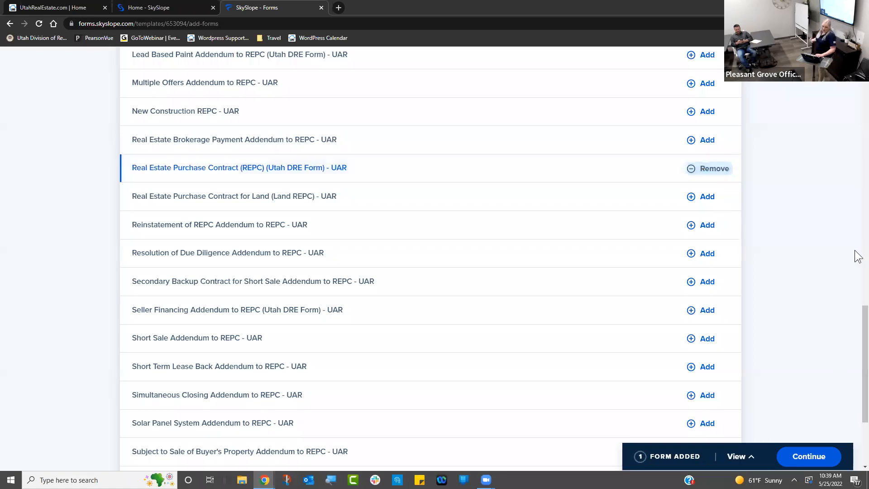
{"action": "left_click_drag", "start_coordinate": [864, 349], "coordinate": [824, 59]}
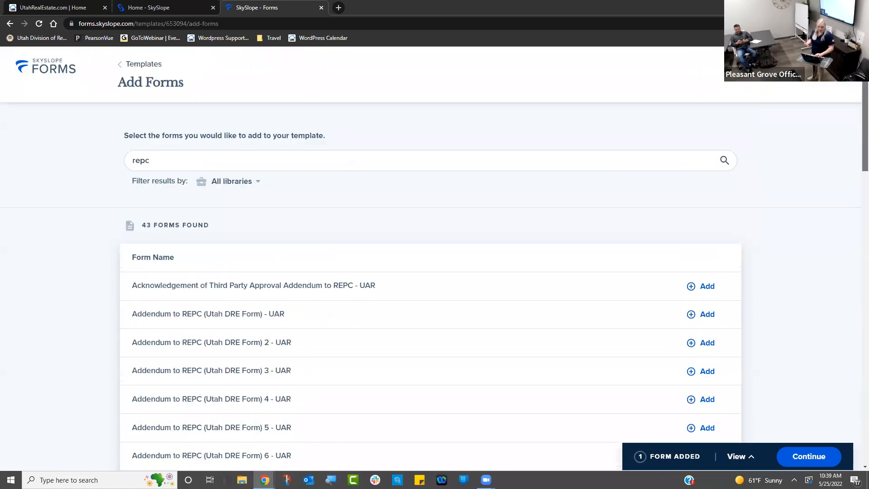
- Search 'exclusive right', add Exclusive Right to Sell Listing Agreement - UAR, and review the two added forms
{"action": "left_click", "coordinate": [522, 155]}
{"action": "key", "text": "BackSpace"}
{"action": "key", "text": "BackSpace"}
{"action": "key", "text": "BackSpace"}
{"action": "key", "text": "BackSpace"}
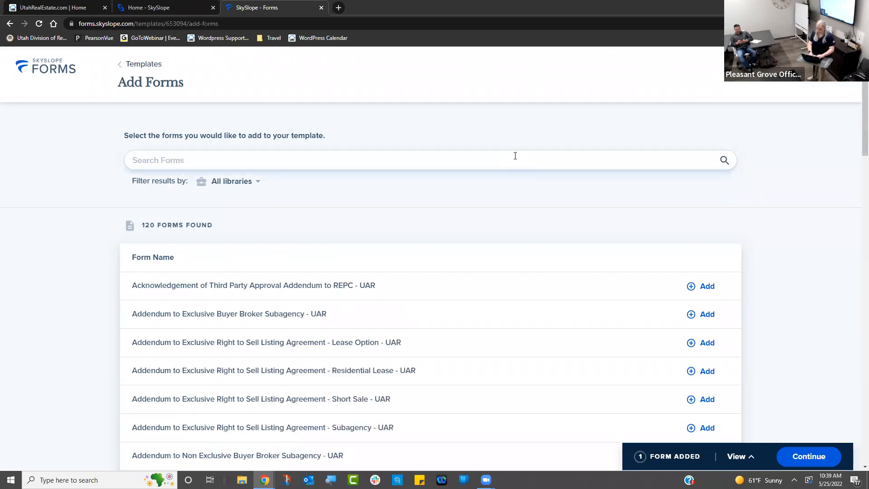
{"action": "type", "text": "exclusive"}
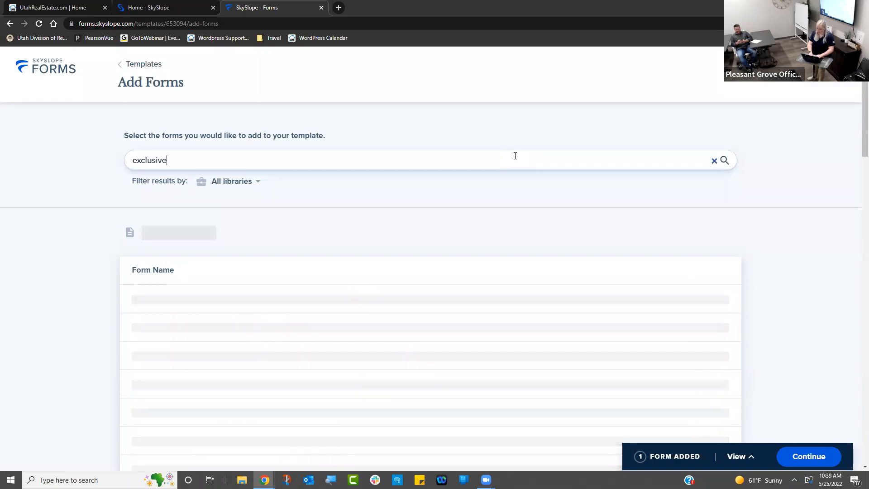
{"action": "type", "text": " right"}
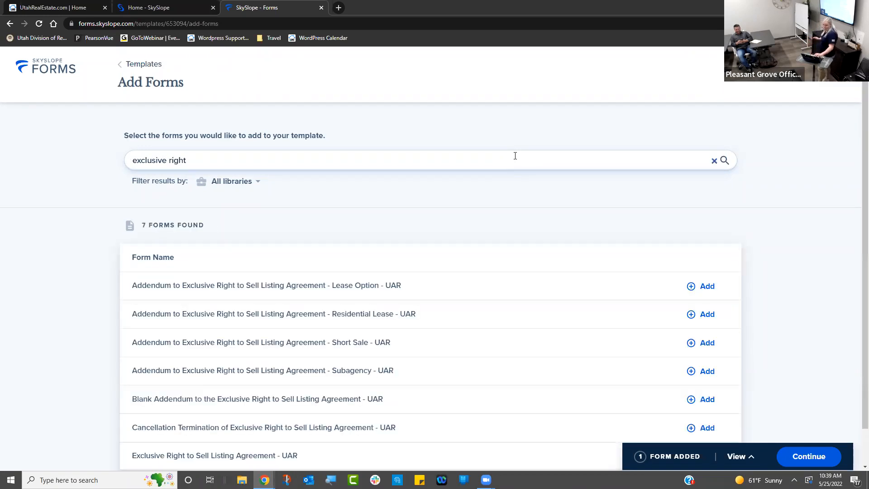
{"action": "scroll", "coordinate": [856, 189], "scroll_direction": "down", "scroll_amount": 1}
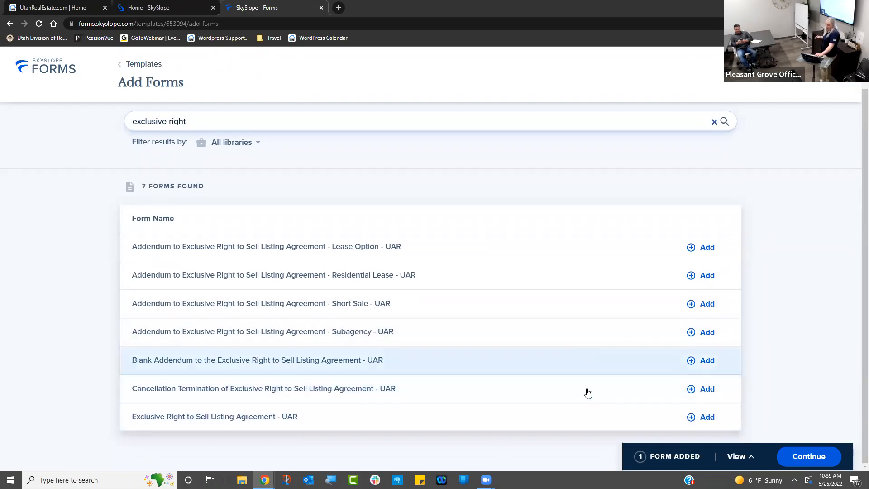
{"action": "left_click", "coordinate": [708, 423]}
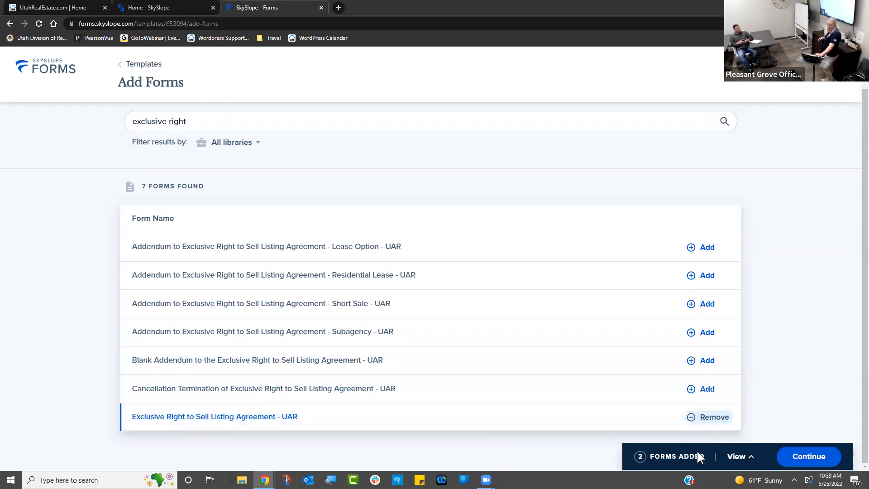
{"action": "left_click", "coordinate": [738, 456]}
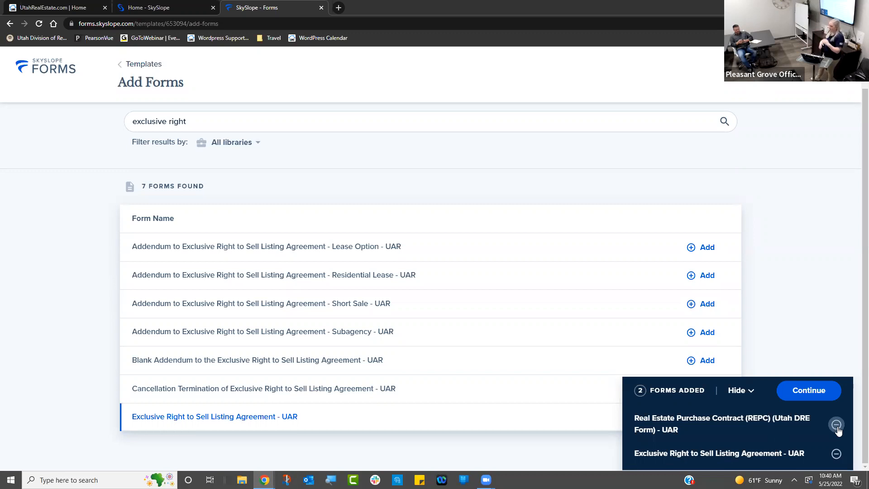
{"action": "left_click", "coordinate": [749, 393]}
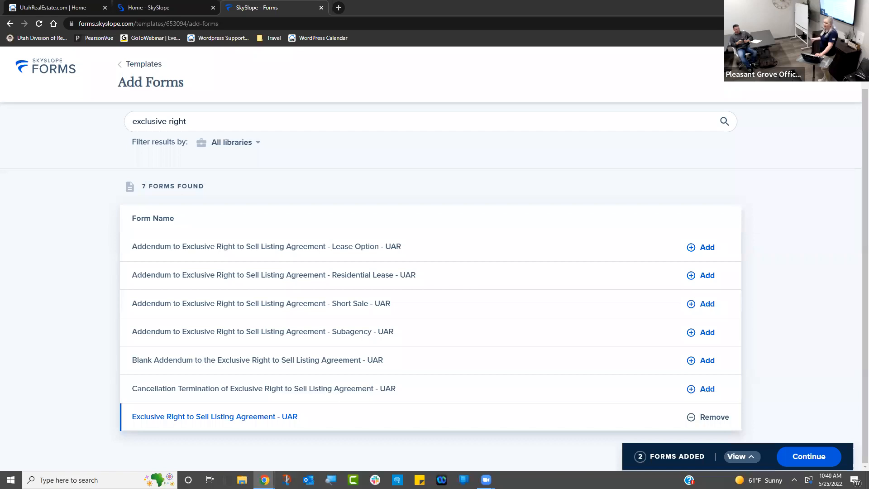
- Continue from the Forms Added bar to open the Seller Starter Packet with its 2 forms
{"action": "left_click", "coordinate": [840, 457]}
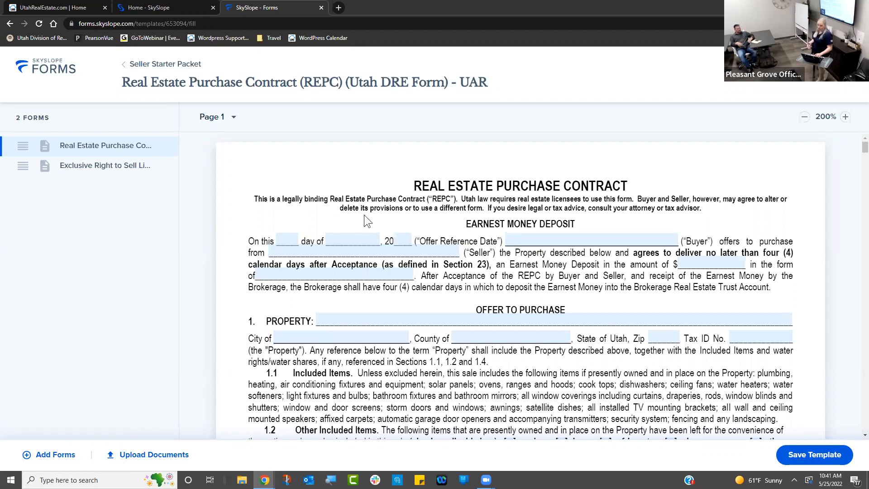
{"action": "left_click", "coordinate": [351, 238]}
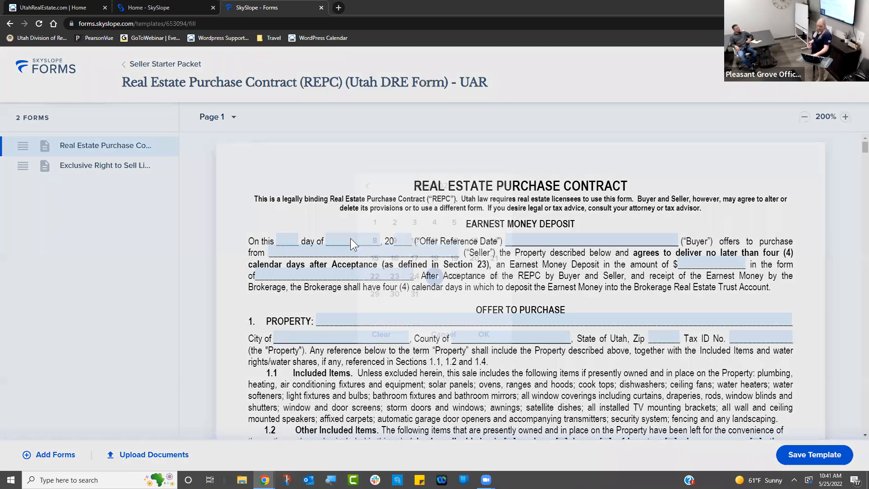
{"action": "left_click", "coordinate": [436, 241]}
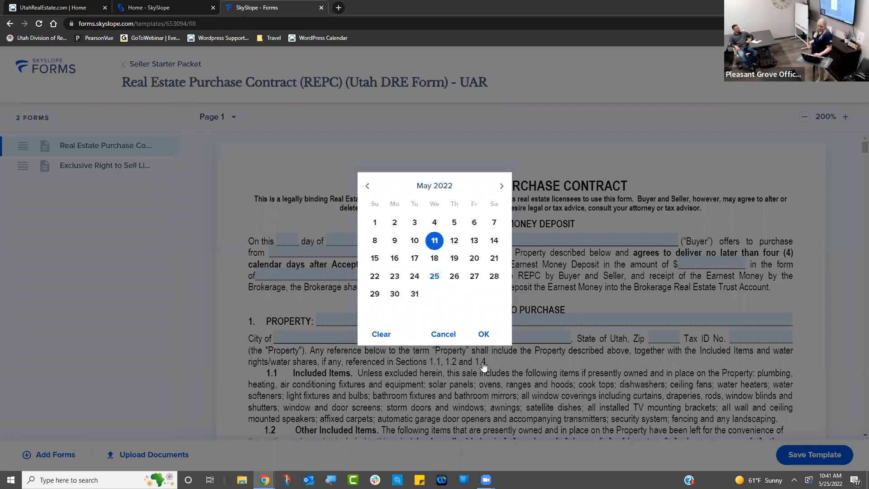
{"action": "left_click", "coordinate": [481, 334]}
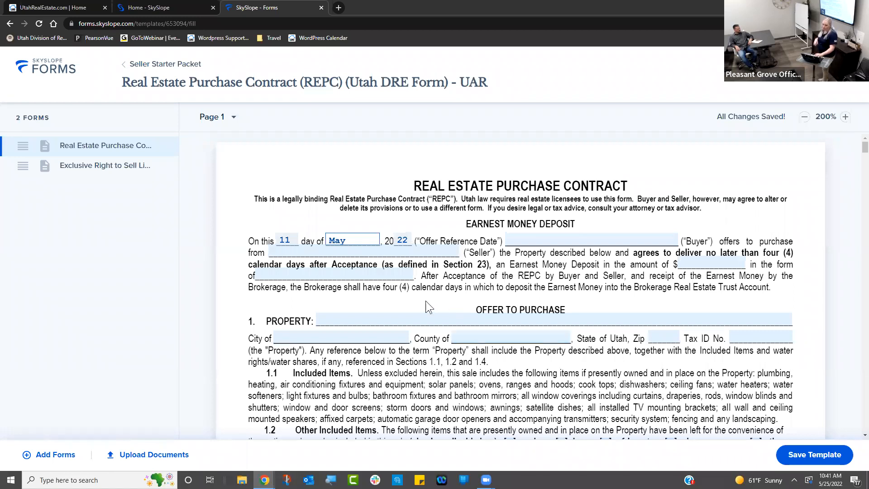
{"action": "left_click", "coordinate": [361, 239]}
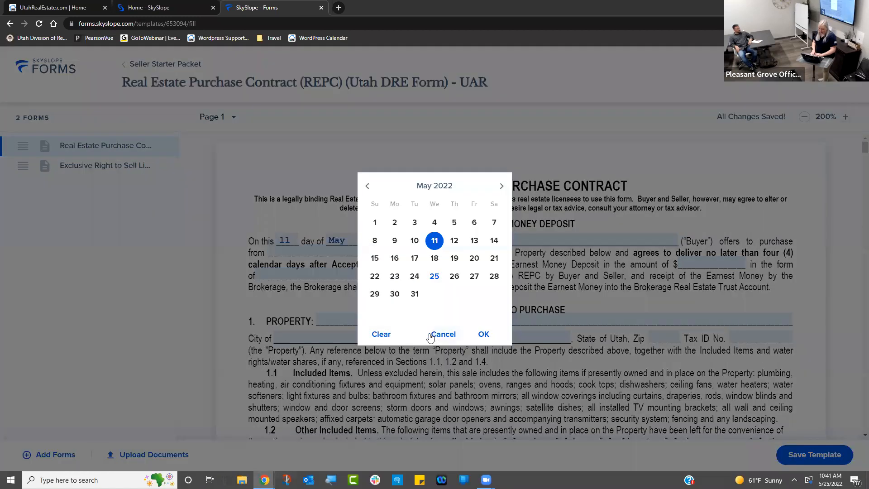
{"action": "left_click", "coordinate": [388, 335]}
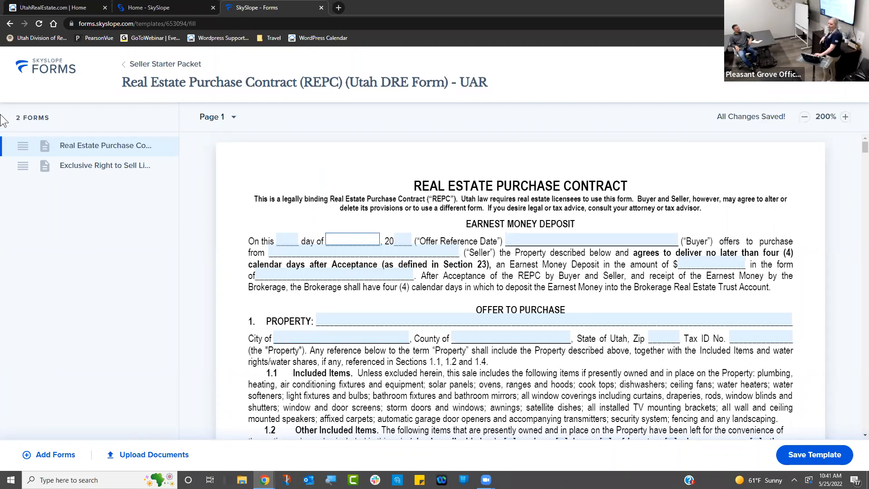
{"action": "left_click_drag", "start_coordinate": [23, 142], "coordinate": [27, 200]}
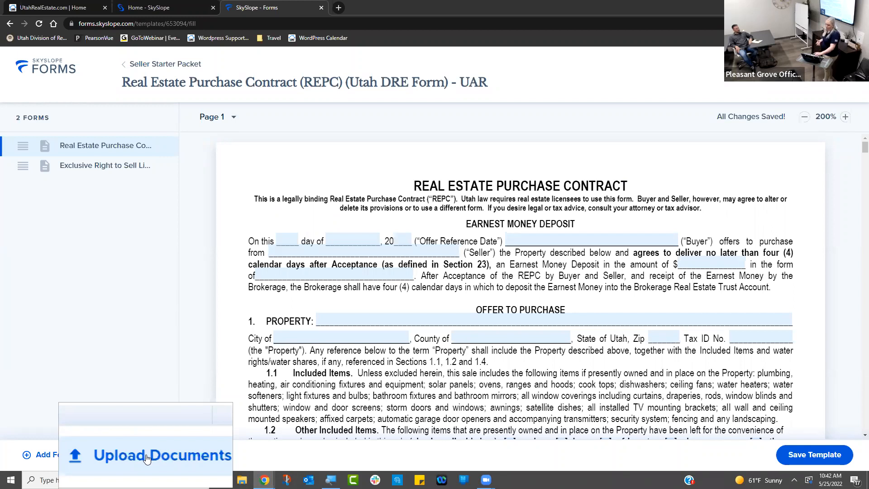
{"action": "key", "text": "super+Escape"}
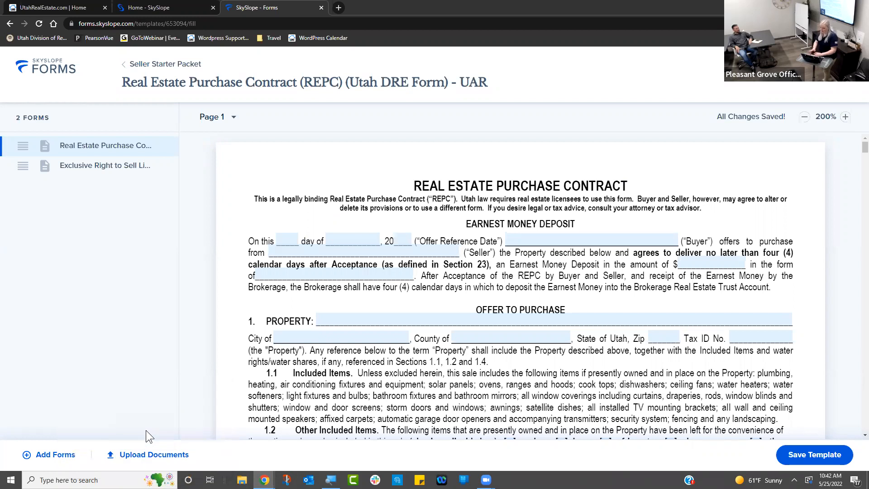
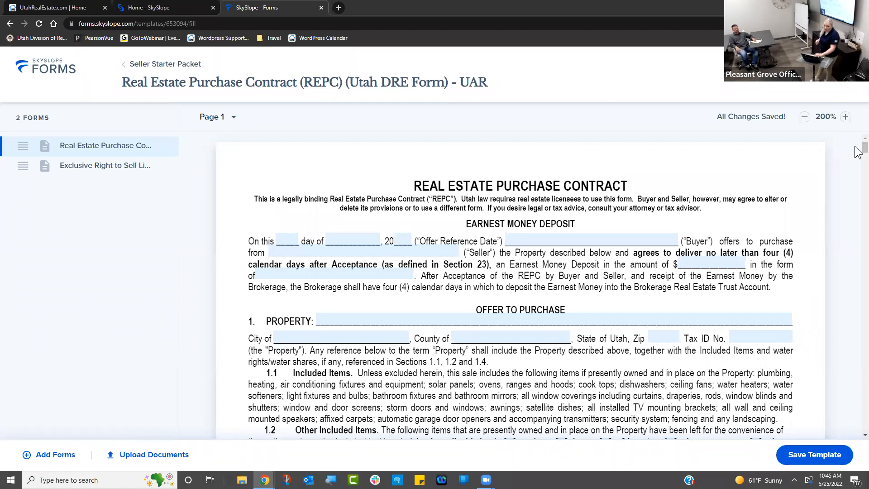
- Open the Exclusive Right to Sell Listing Agreement form in the template
{"action": "scroll", "coordinate": [855, 153], "scroll_direction": "down", "scroll_amount": 5}
{"action": "scroll", "coordinate": [857, 158], "scroll_direction": "up", "scroll_amount": 3}
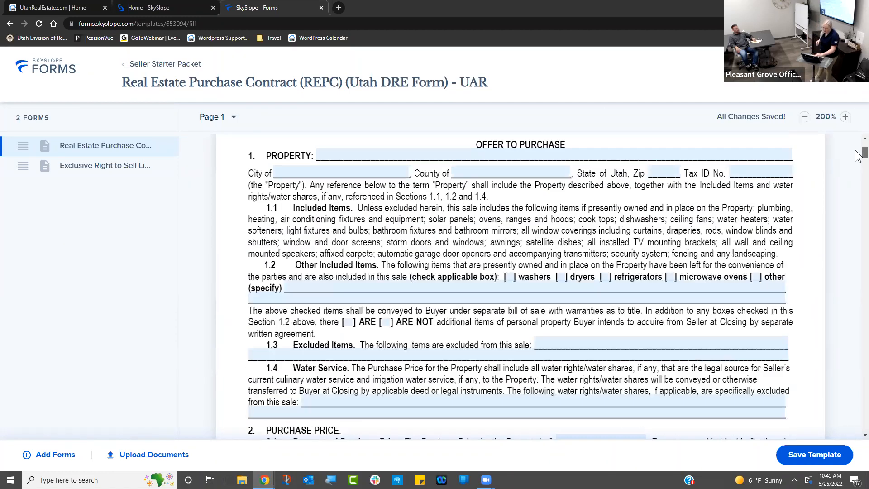
{"action": "left_click", "coordinate": [85, 167]}
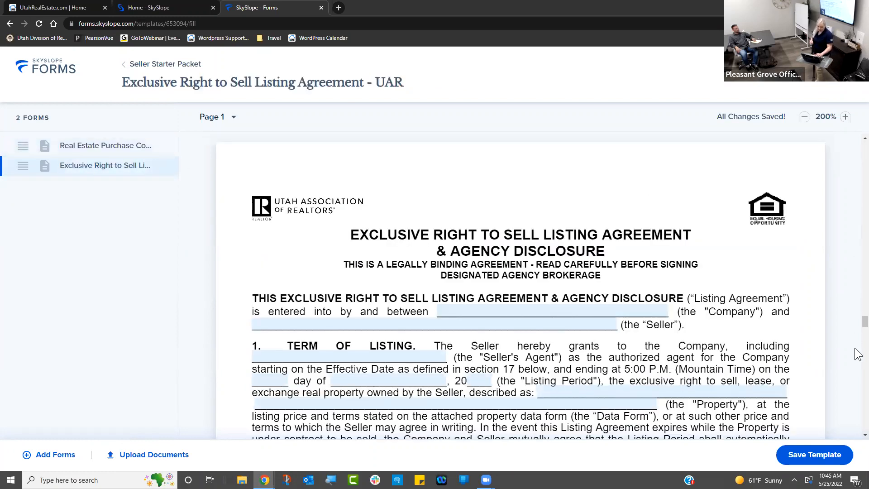
- Enter 3 in the section 3 Protection Period months blank
{"action": "scroll", "coordinate": [856, 440], "scroll_direction": "down", "scroll_amount": 3}
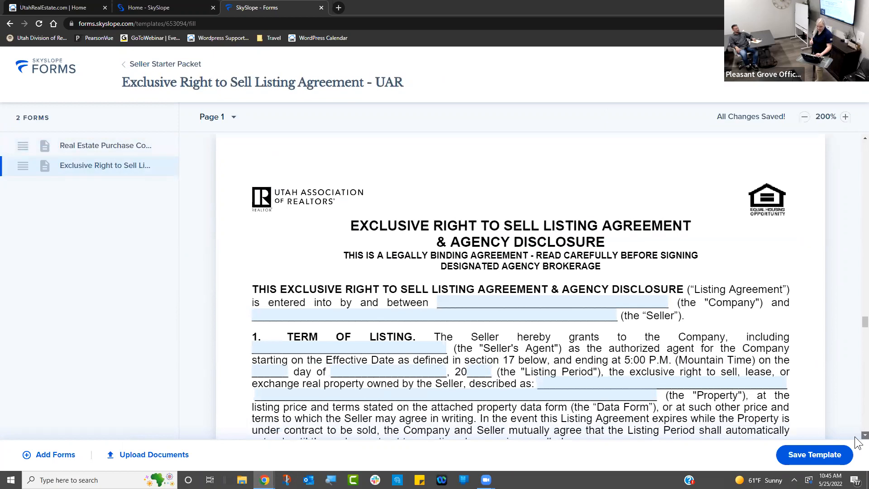
{"action": "scroll", "coordinate": [856, 440], "scroll_direction": "down", "scroll_amount": 8}
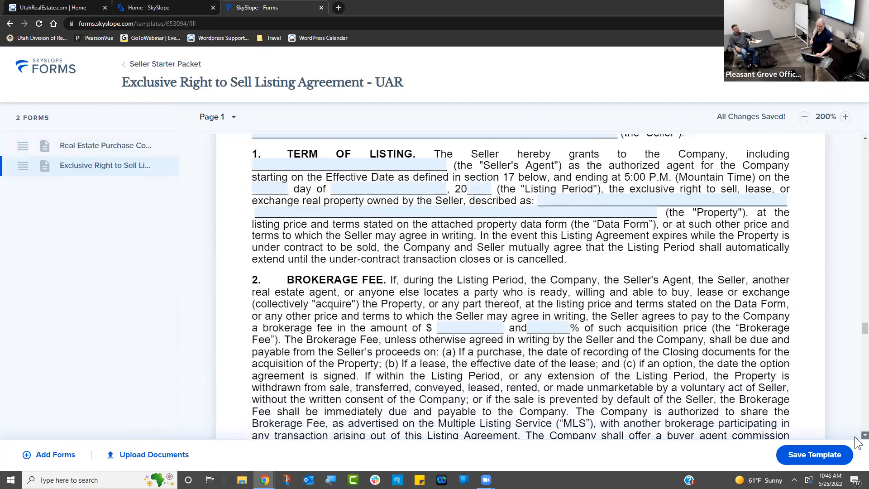
{"action": "scroll", "coordinate": [857, 440], "scroll_direction": "down", "scroll_amount": 2}
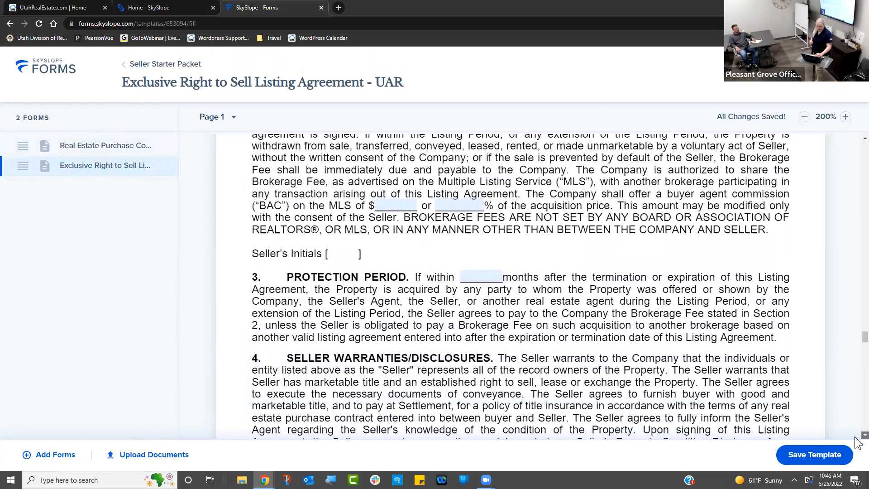
{"action": "left_click", "coordinate": [471, 257]}
{"action": "left_click", "coordinate": [470, 256]}
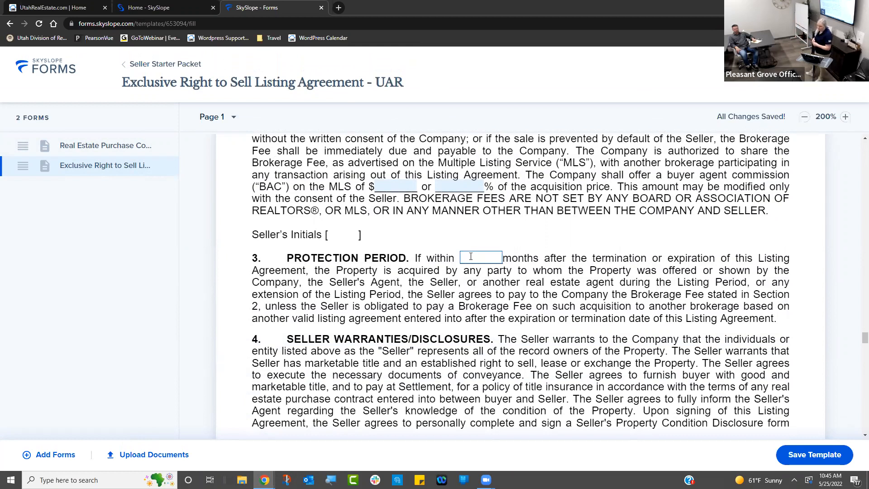
{"action": "type", "text": "3"}
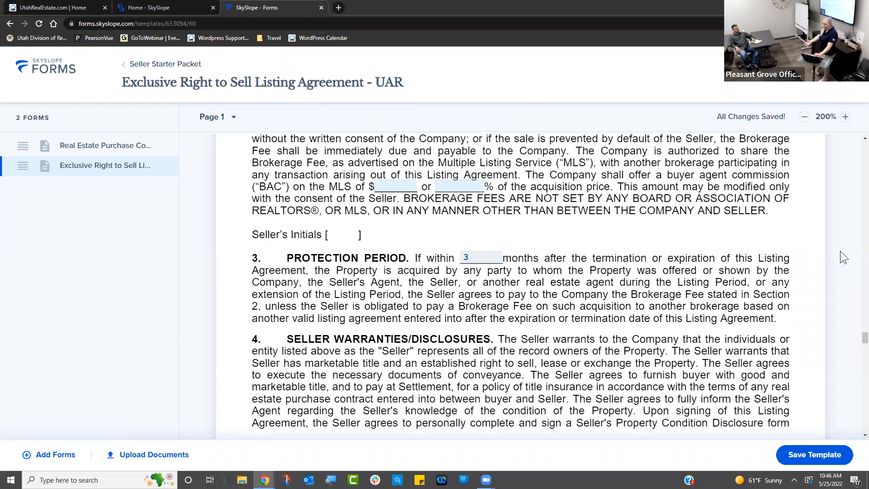
{"action": "left_click", "coordinate": [476, 258]}
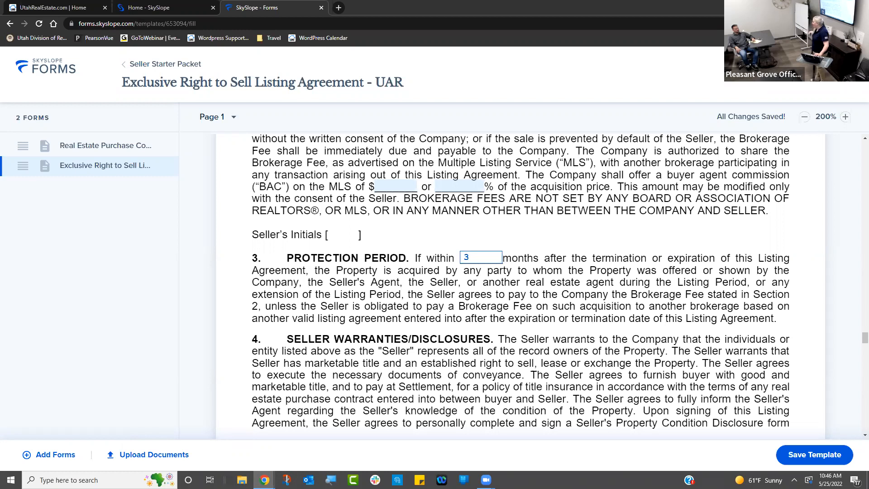
- Save the Seller Starter Packet template edits and return to My templates
{"action": "left_click", "coordinate": [831, 454]}
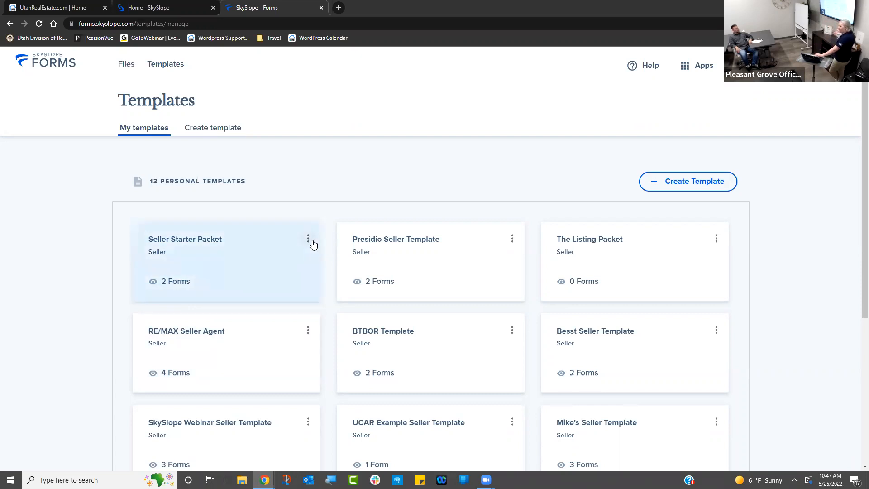
{"action": "left_click", "coordinate": [310, 241]}
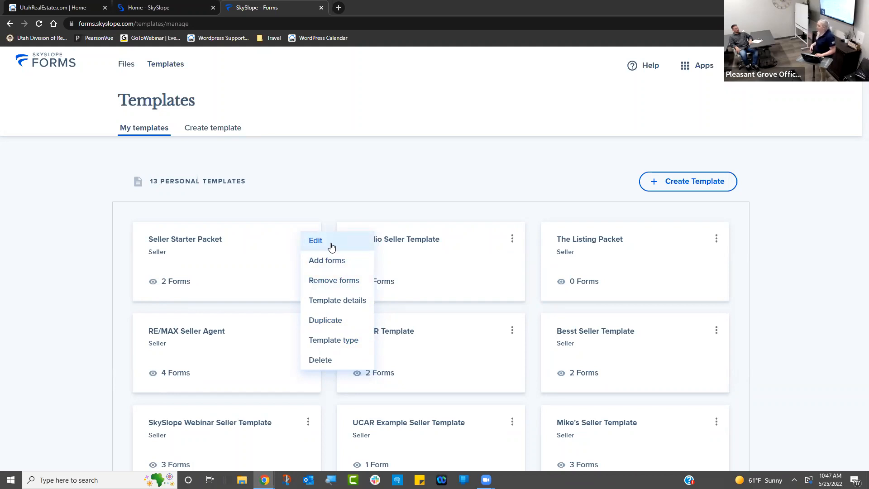
{"action": "left_click", "coordinate": [370, 192]}
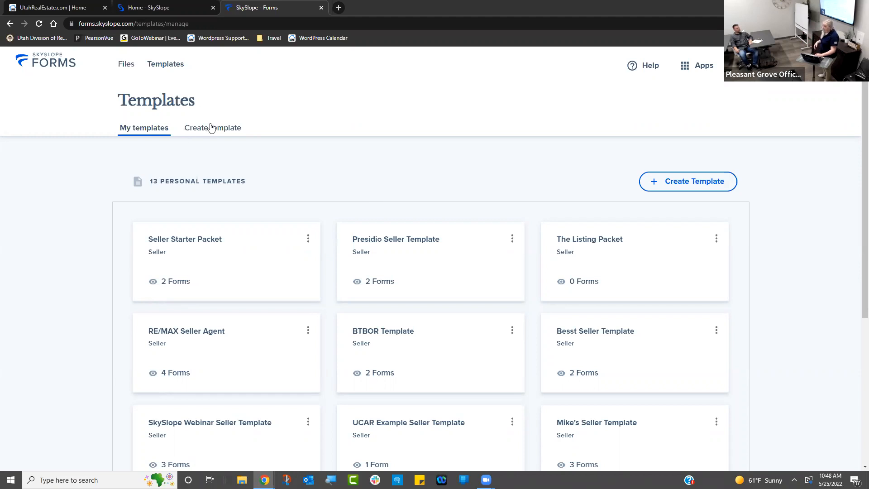
- Go to the Files page and view its archived transaction files
{"action": "left_click", "coordinate": [128, 66]}
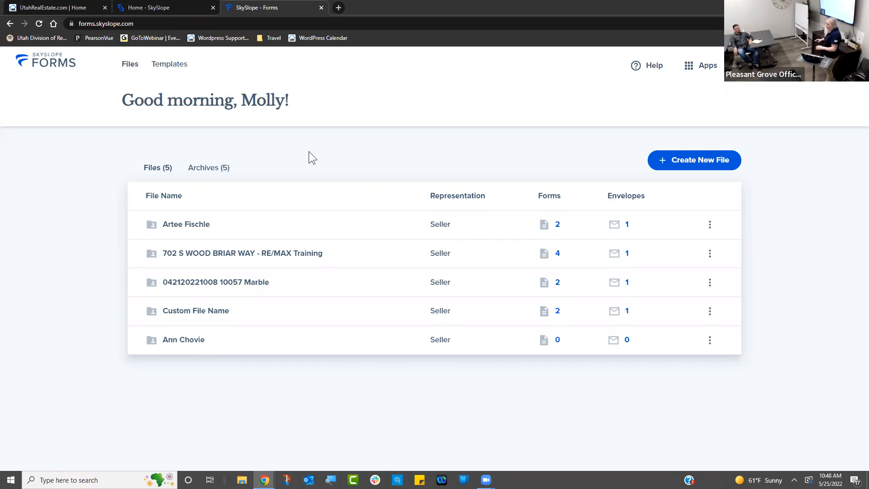
{"action": "left_click", "coordinate": [221, 170]}
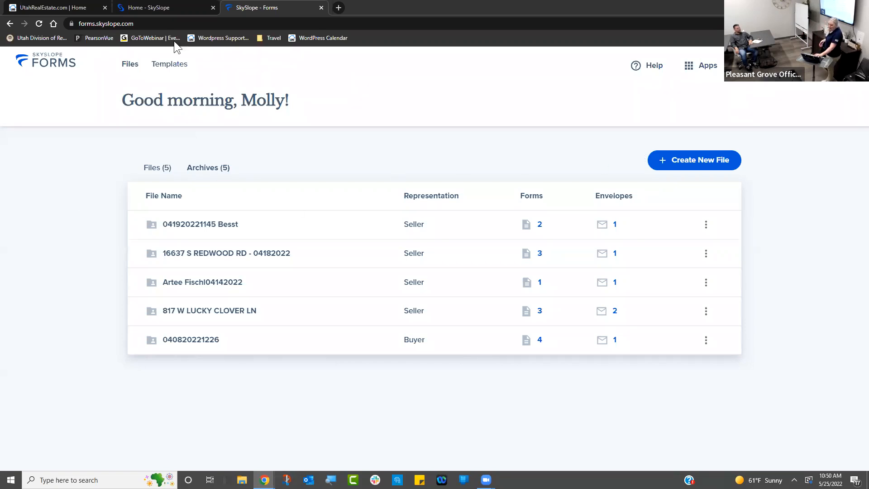
- Start a new transaction file with Seller selected as the representation
{"action": "left_click", "coordinate": [707, 154]}
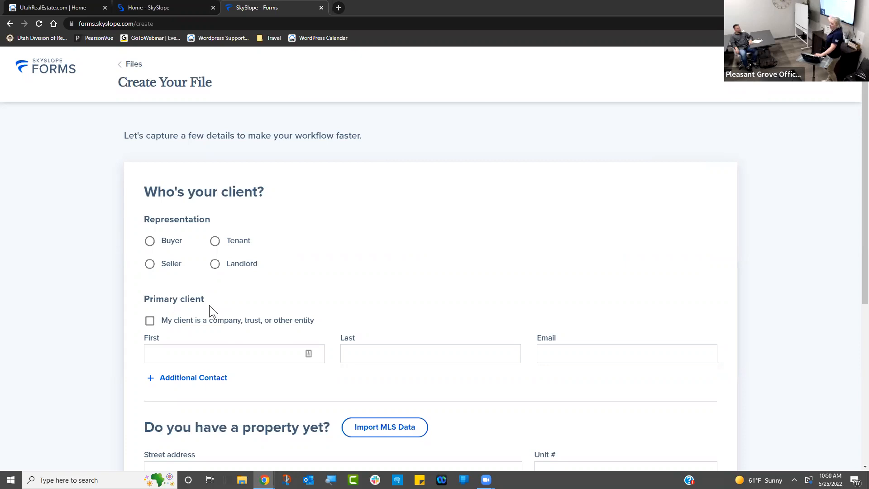
{"action": "left_click", "coordinate": [151, 265]}
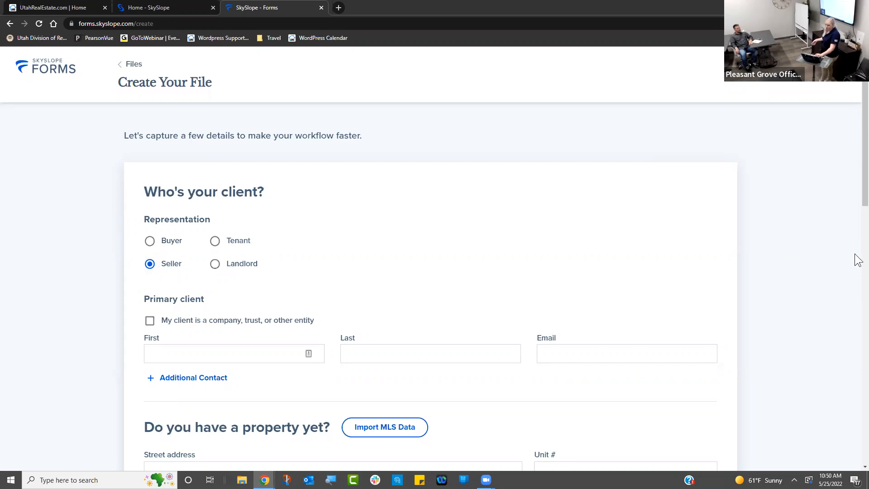
{"action": "left_click_drag", "start_coordinate": [858, 155], "coordinate": [858, 207]}
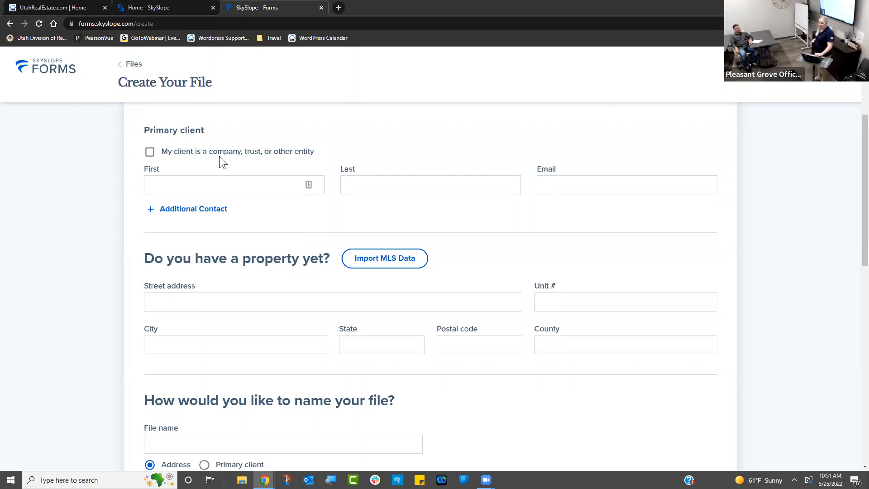
- Add an additional contact, leaving both it and the primary client as individuals
{"action": "left_click", "coordinate": [150, 152]}
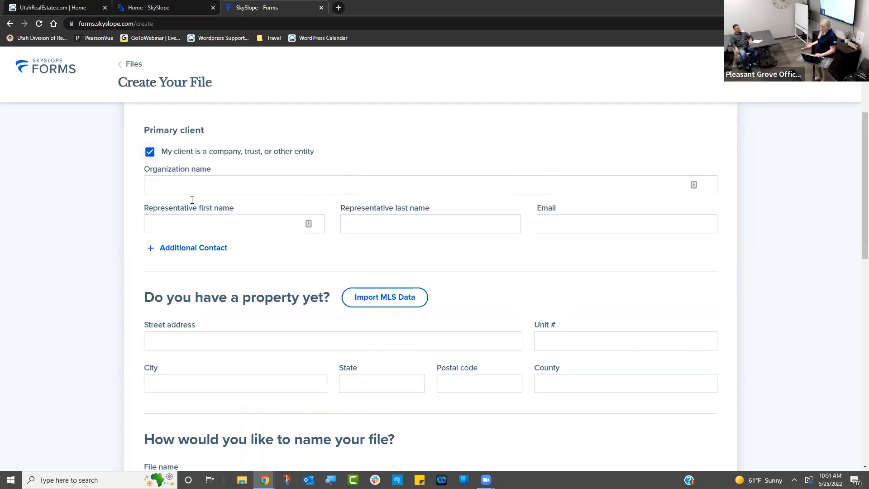
{"action": "left_click", "coordinate": [220, 185]}
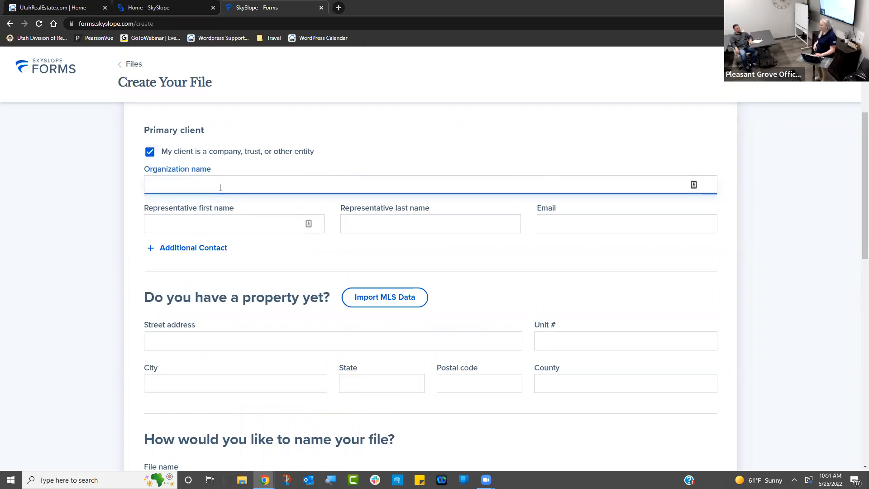
{"action": "left_click", "coordinate": [220, 213]}
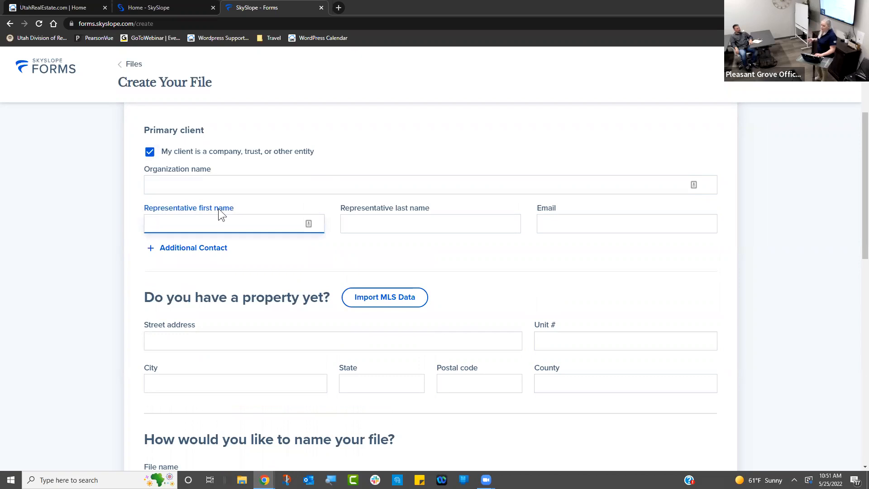
{"action": "left_click", "coordinate": [186, 241]}
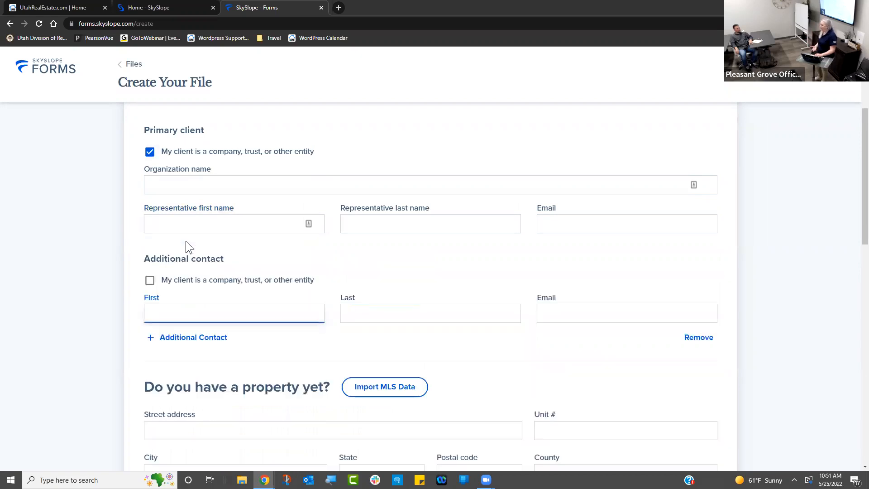
{"action": "left_click", "coordinate": [149, 281]}
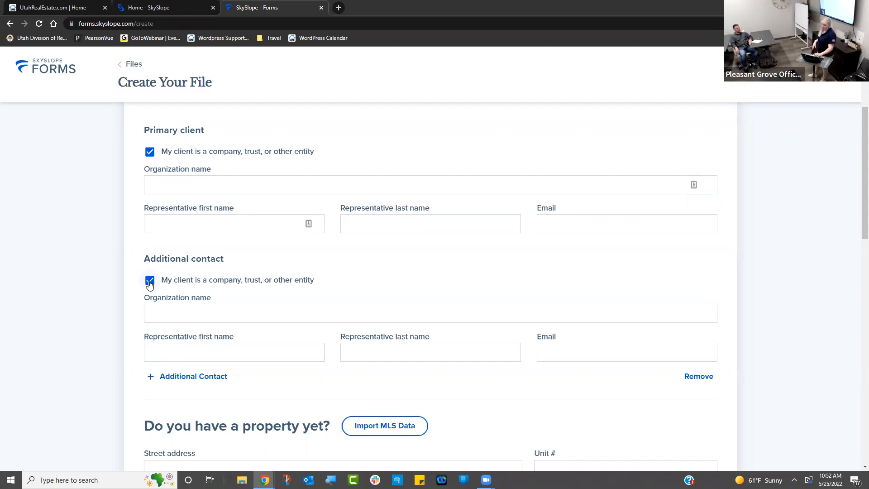
{"action": "left_click", "coordinate": [150, 281]}
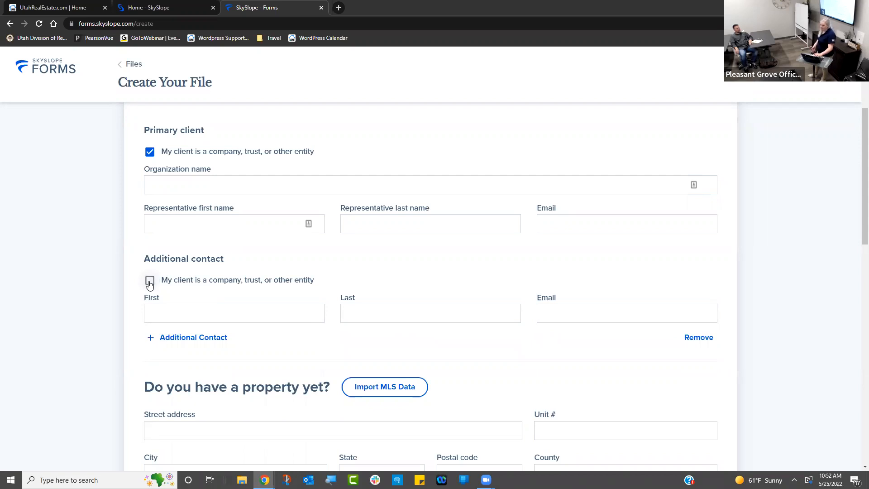
{"action": "left_click", "coordinate": [150, 152]}
- Fill in the primary client's first name, last name and e-mail address
{"action": "left_click", "coordinate": [264, 188]}
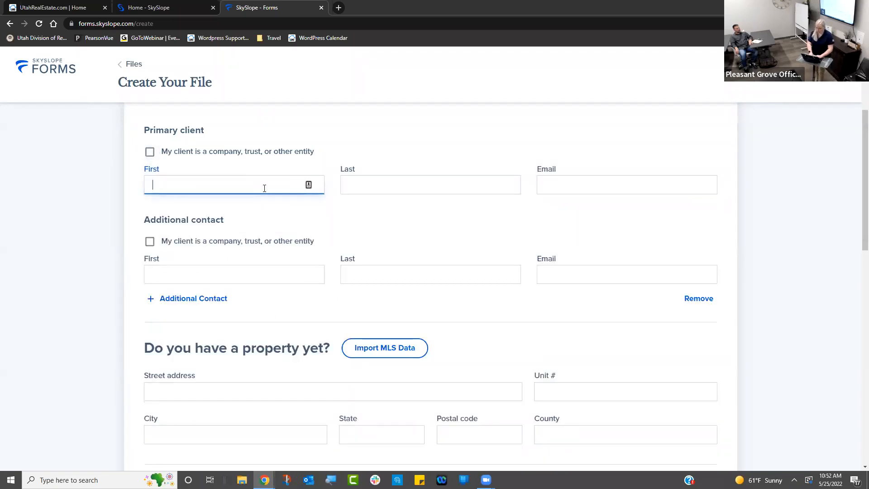
{"action": "type", "text": "Artee"}
{"action": "key", "text": "Tab"}
{"action": "type", "text": "chl"}
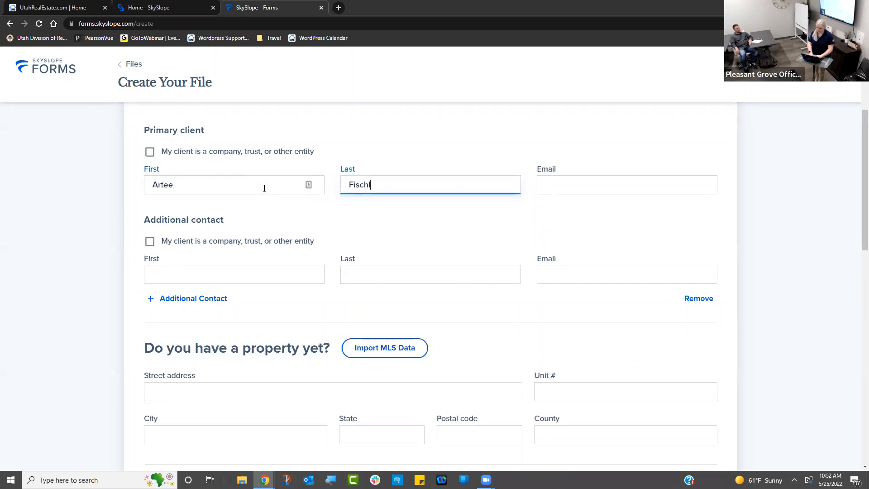
{"action": "type", "text": "e"}
{"action": "key", "text": "BackSpace"}
{"action": "key", "text": "Tab"}
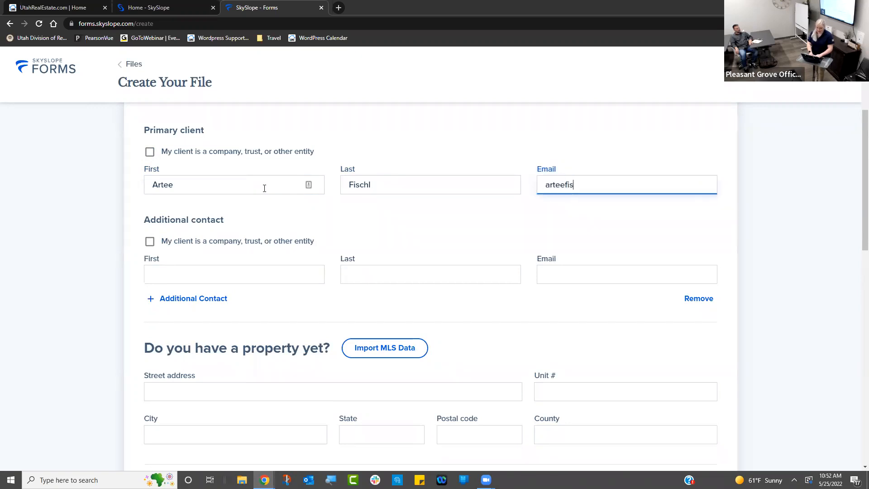
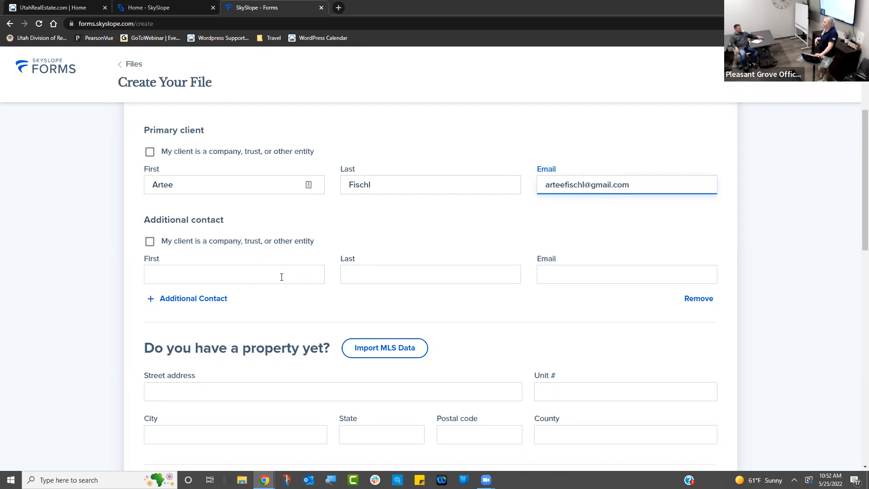
- Fill in the additional contact's first name, surname and e-mail address
{"action": "left_click", "coordinate": [281, 277]}
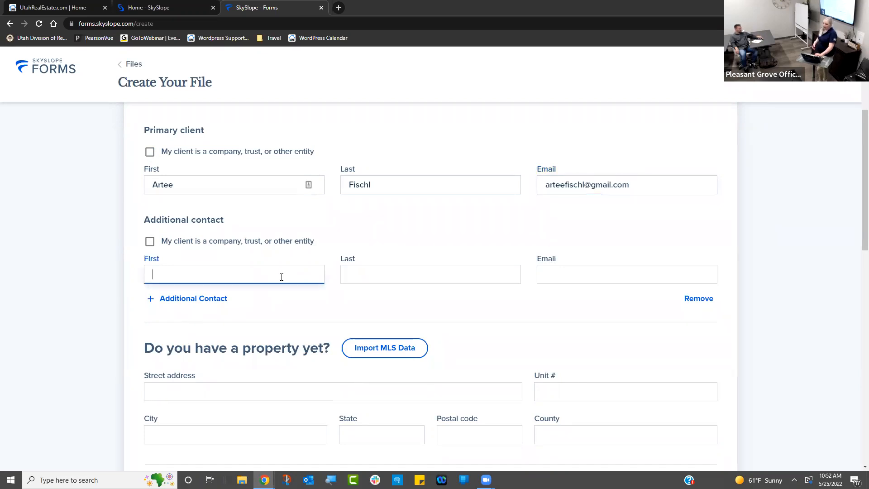
{"action": "type", "text": "Ann"}
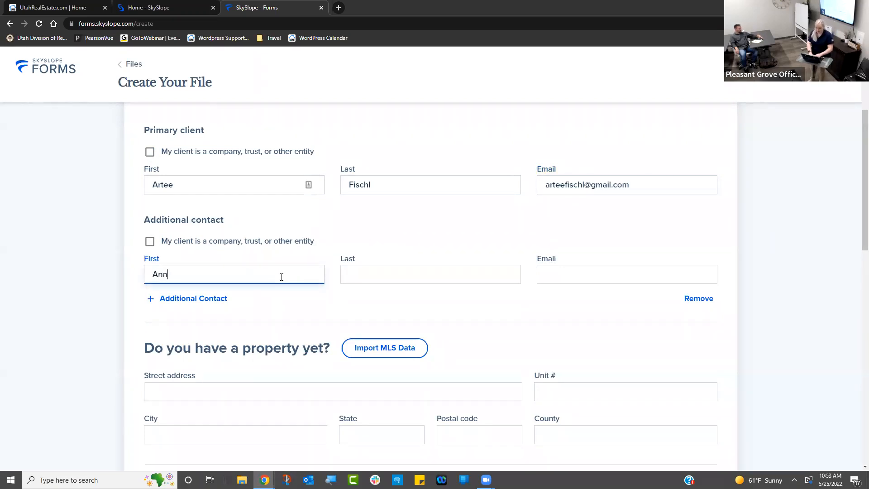
{"action": "key", "text": "Tab"}
{"action": "type", "text": "Chovie"}
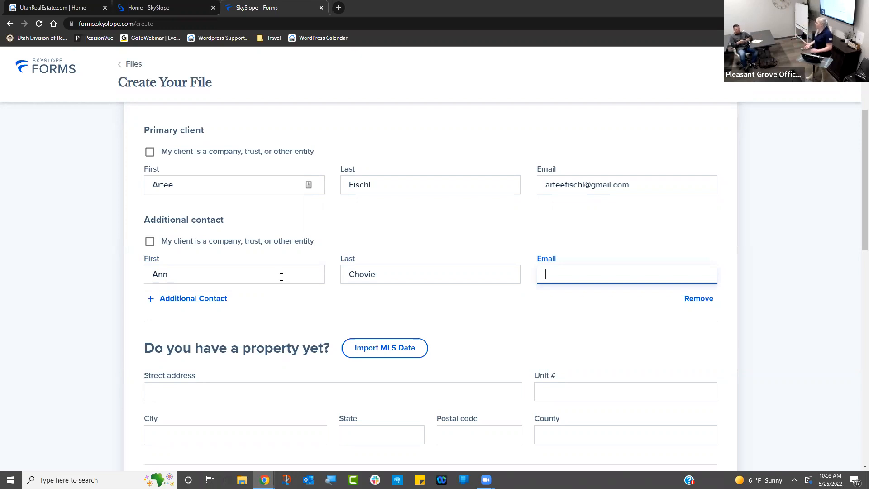
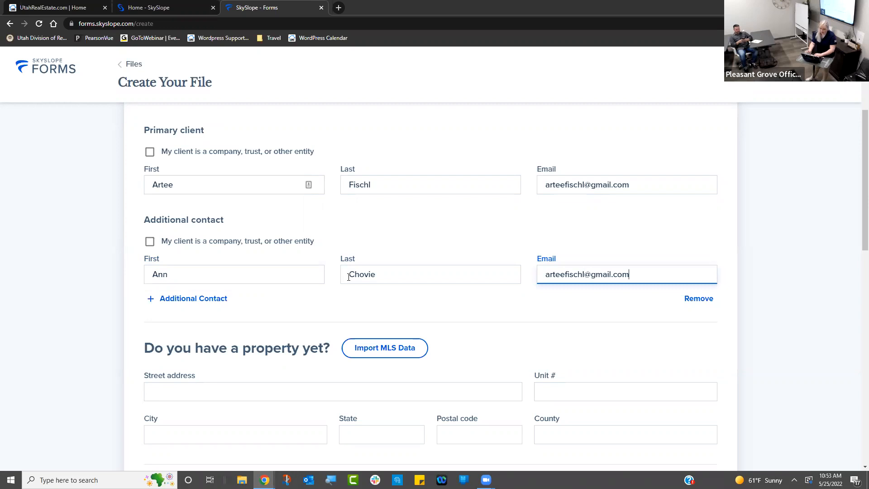
{"action": "left_click", "coordinate": [781, 249]}
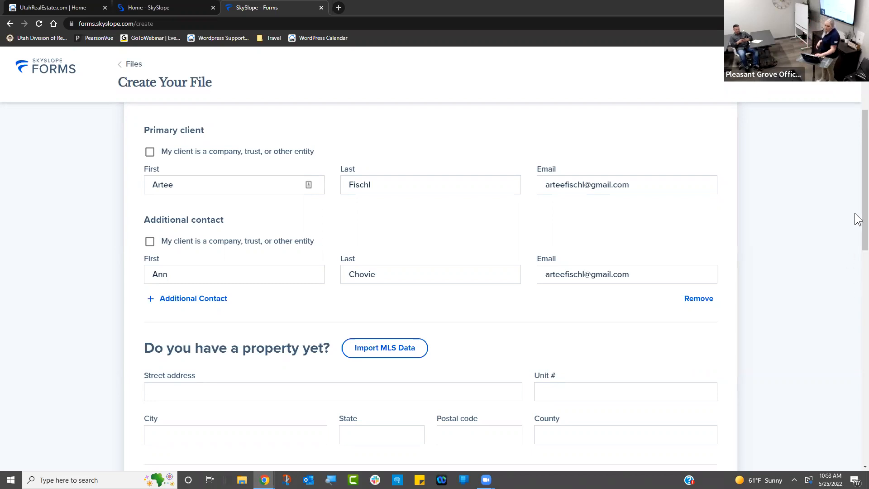
{"action": "left_click_drag", "start_coordinate": [857, 215], "coordinate": [856, 250]}
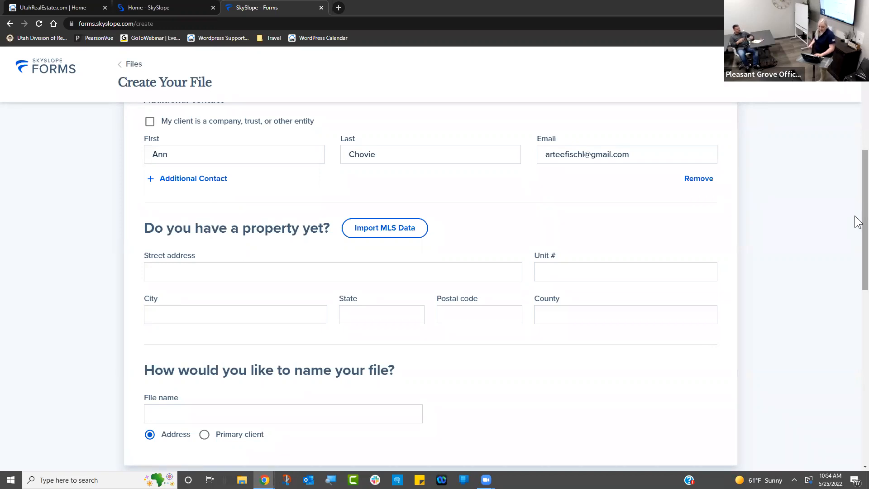
{"action": "scroll", "coordinate": [858, 224], "scroll_direction": "down", "scroll_amount": 1}
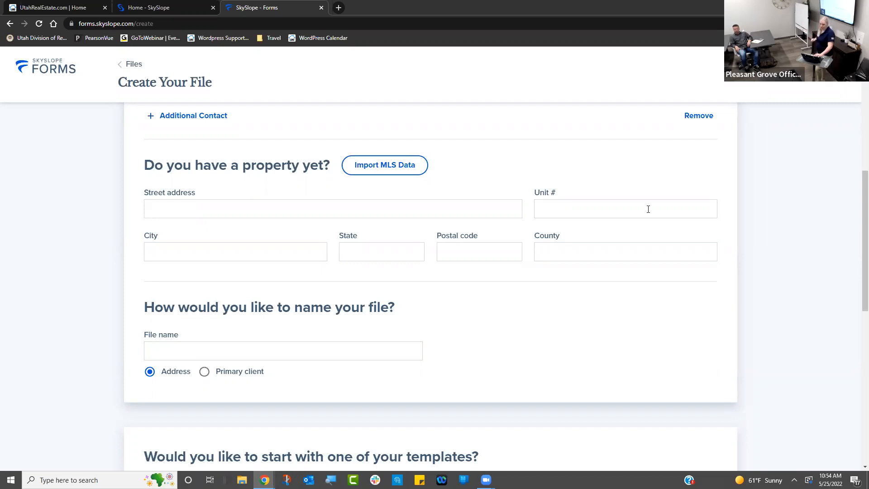
- Import MLS listing 1806410's address: Orem, UT 84057, Utah county
{"action": "left_click", "coordinate": [416, 169]}
{"action": "type", "text": "1806410"}
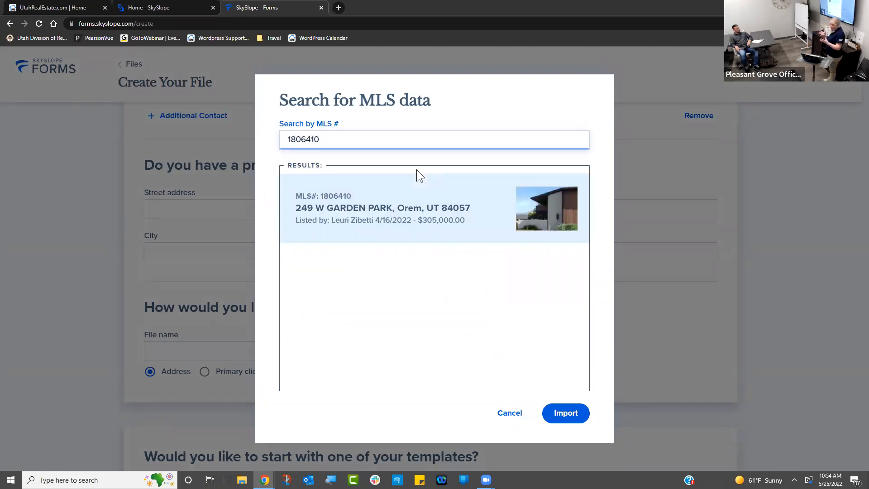
{"action": "left_click", "coordinate": [421, 217]}
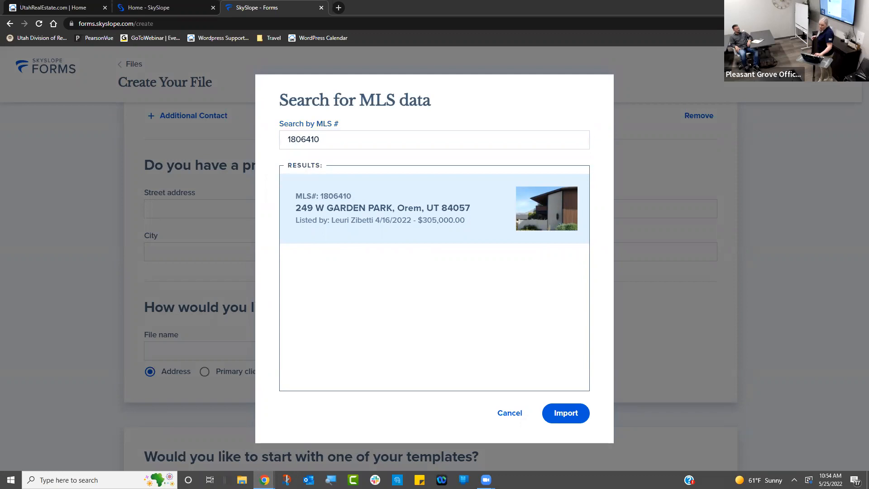
{"action": "left_click", "coordinate": [566, 413]}
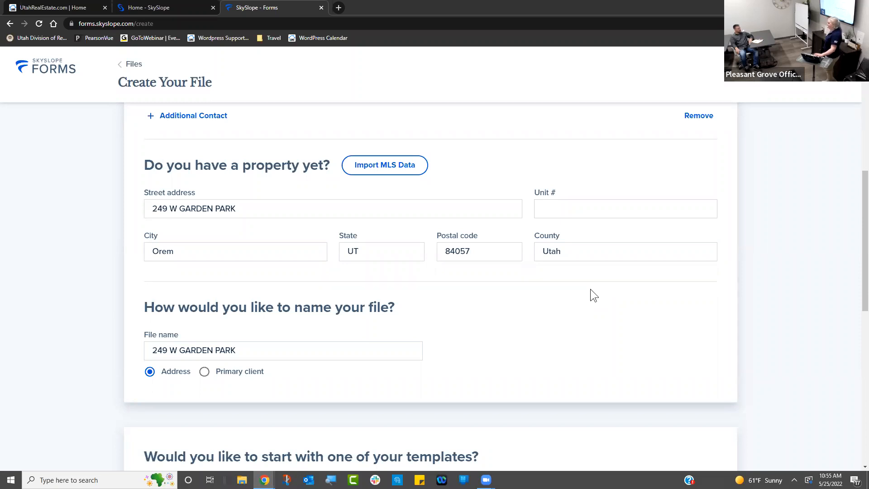
- Append a hyphen, the client's full name and 05252022 to the file name
{"action": "left_click", "coordinate": [555, 350]}
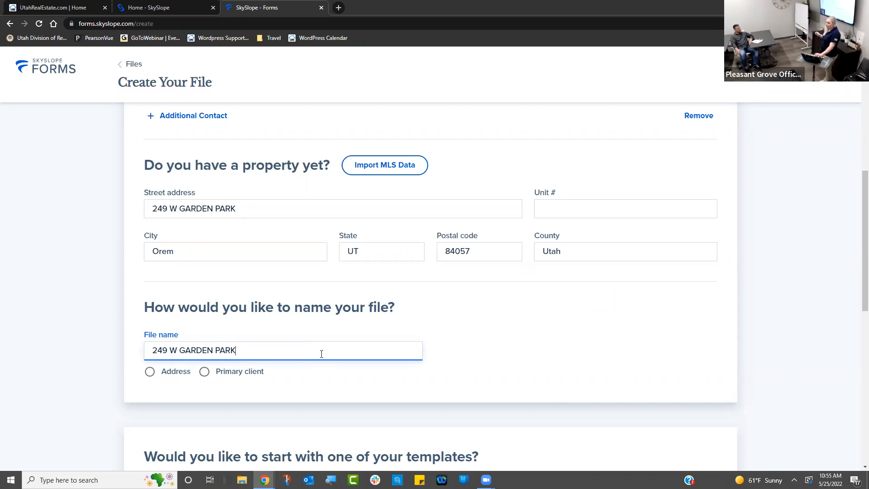
{"action": "type", "text": "-"}
{"action": "type", "text": "rtee Fsi"}
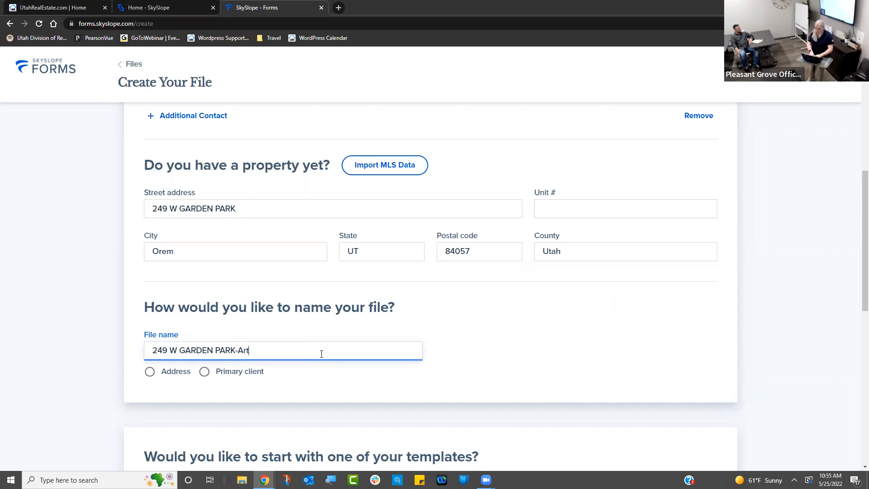
{"action": "key", "text": "BackSpace"}
{"action": "key", "text": "BackSpace"}
{"action": "type", "text": "ischl - 05252022"}
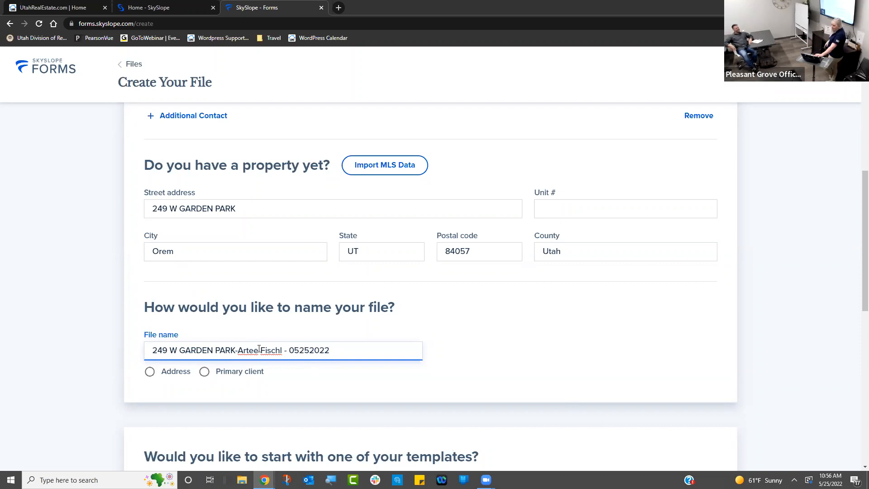
{"action": "left_click", "coordinate": [858, 223]}
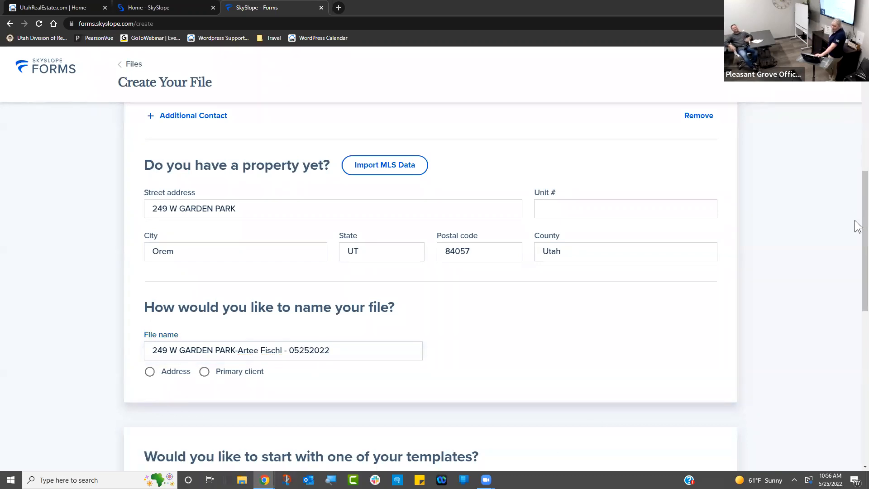
- Select the 2-form Seller Starter Packet under Your Templates as the file's template
{"action": "scroll", "coordinate": [858, 237], "scroll_direction": "down", "scroll_amount": 2}
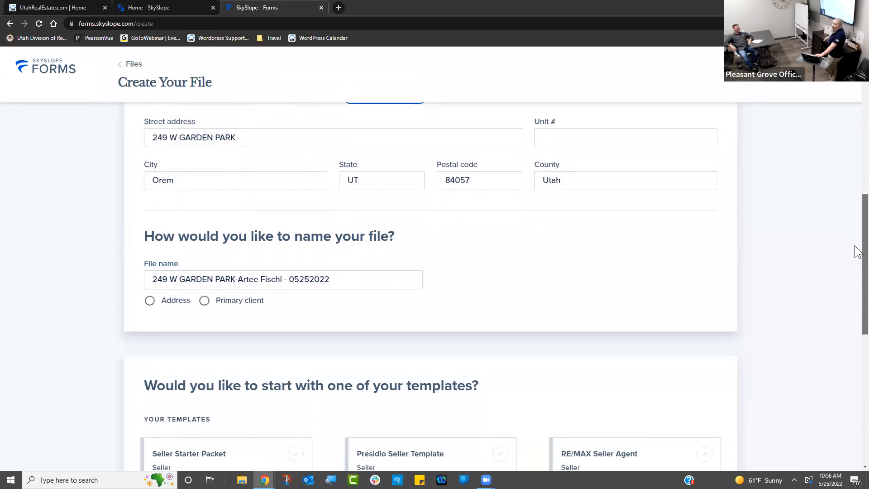
{"action": "scroll", "coordinate": [857, 258], "scroll_direction": "down", "scroll_amount": 1}
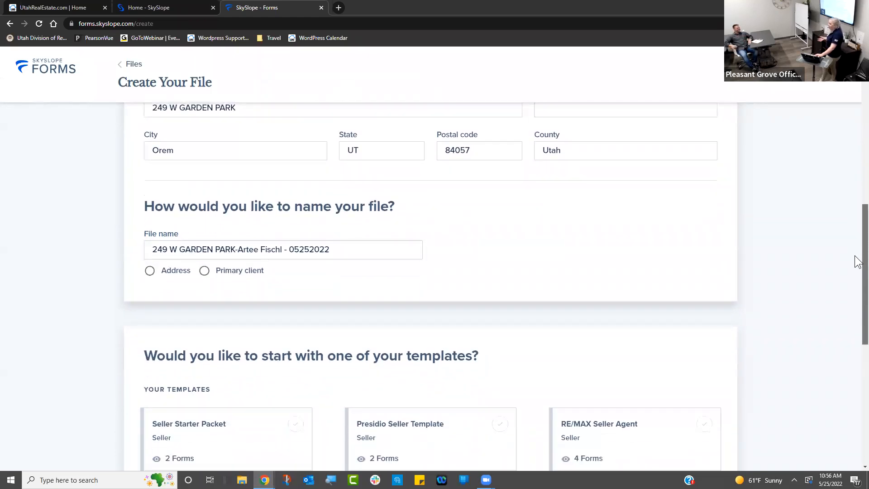
{"action": "scroll", "coordinate": [857, 272], "scroll_direction": "down", "scroll_amount": 3}
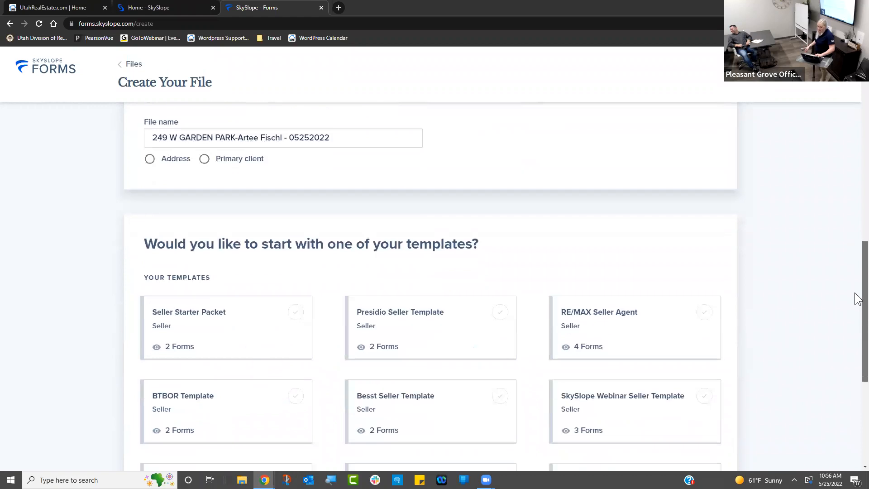
{"action": "scroll", "coordinate": [856, 303], "scroll_direction": "down", "scroll_amount": 3}
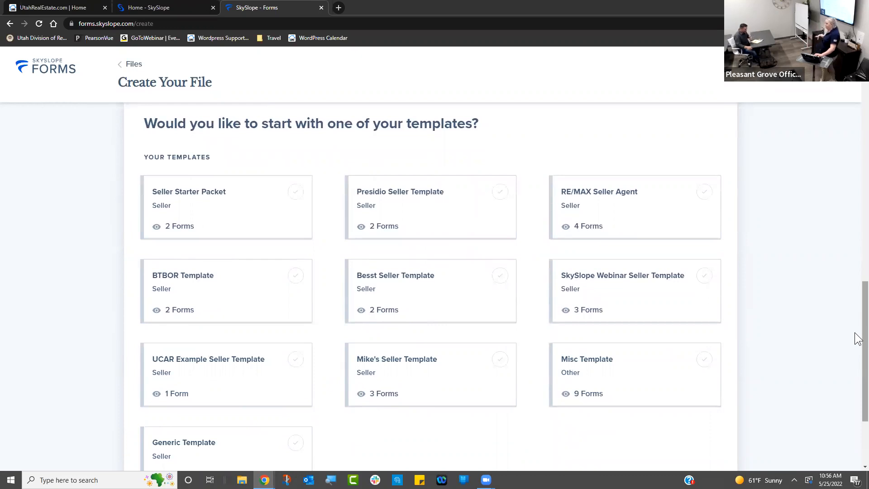
{"action": "left_click", "coordinate": [291, 199]}
{"action": "left_click", "coordinate": [294, 199]}
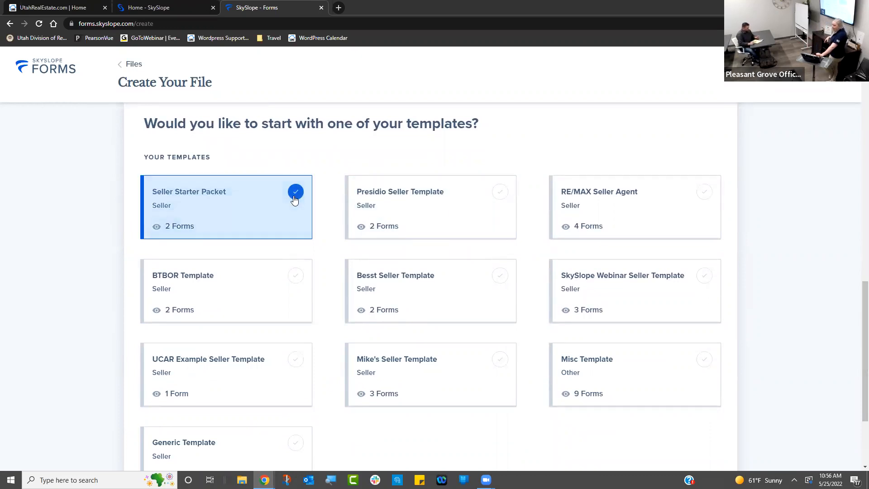
{"action": "left_click", "coordinate": [500, 196]}
{"action": "left_click", "coordinate": [706, 193]}
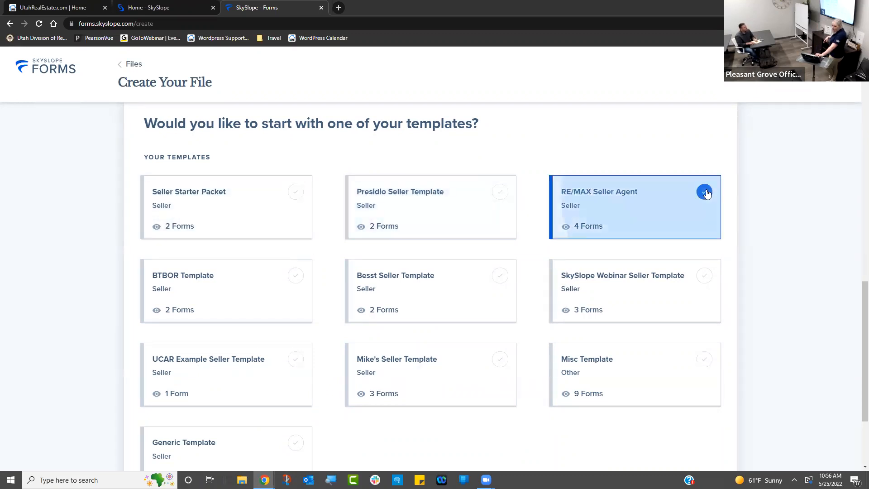
{"action": "left_click", "coordinate": [288, 195]}
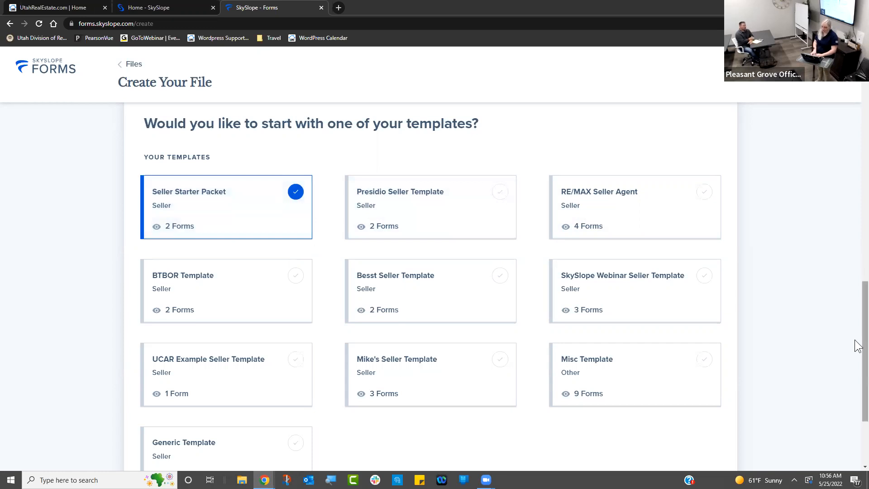
{"action": "scroll", "coordinate": [855, 341], "scroll_direction": "down", "scroll_amount": 3}
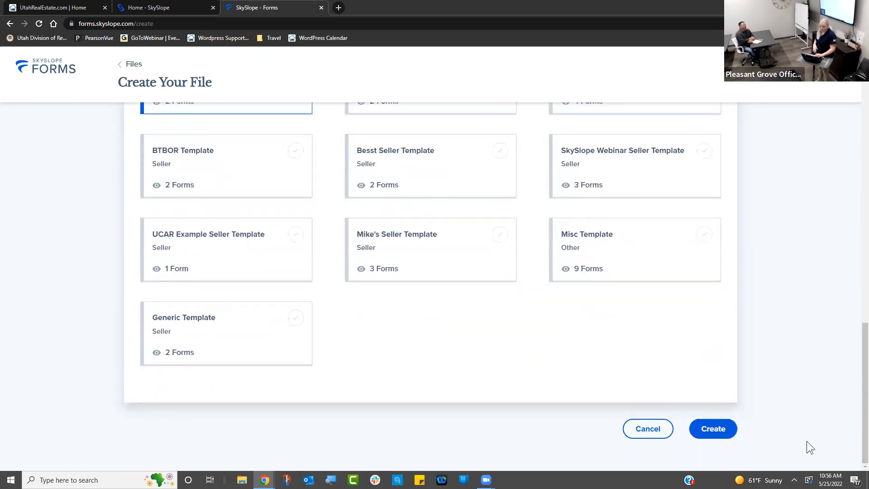
{"action": "left_click", "coordinate": [724, 431]}
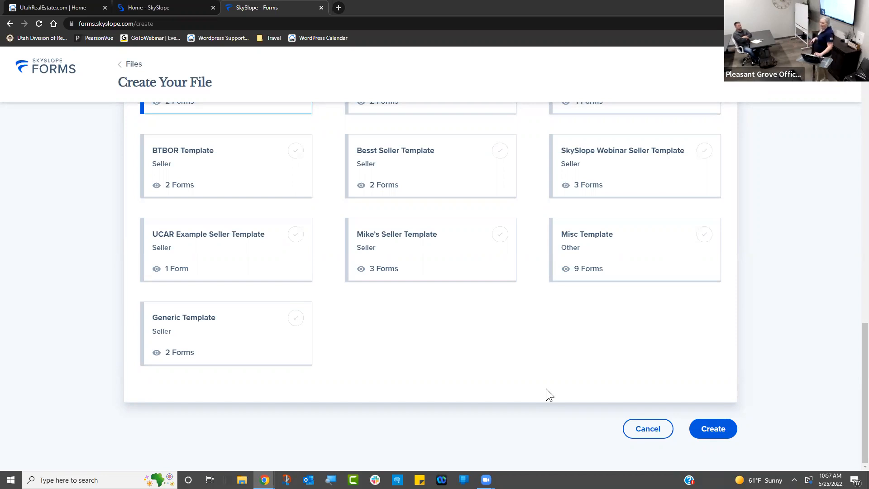
{"action": "left_click", "coordinate": [713, 427]}
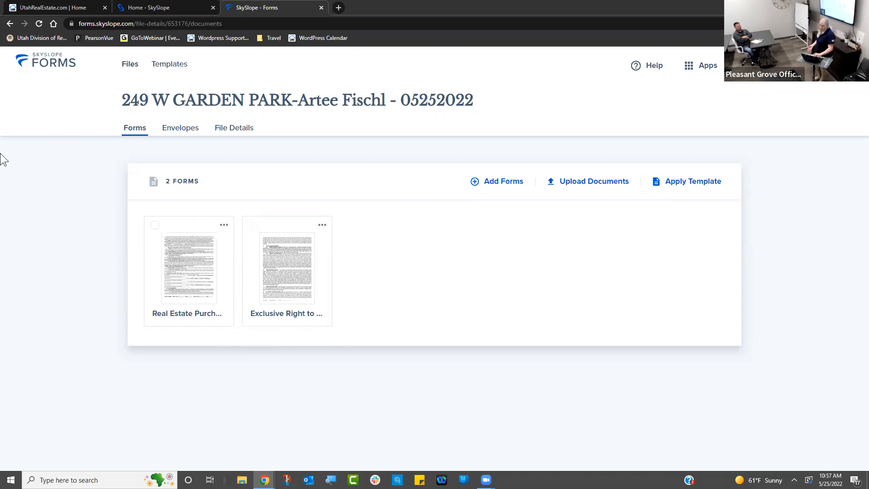
- Open the new file's Envelopes page, which lists no envelopes yet
{"action": "left_click", "coordinate": [182, 131]}
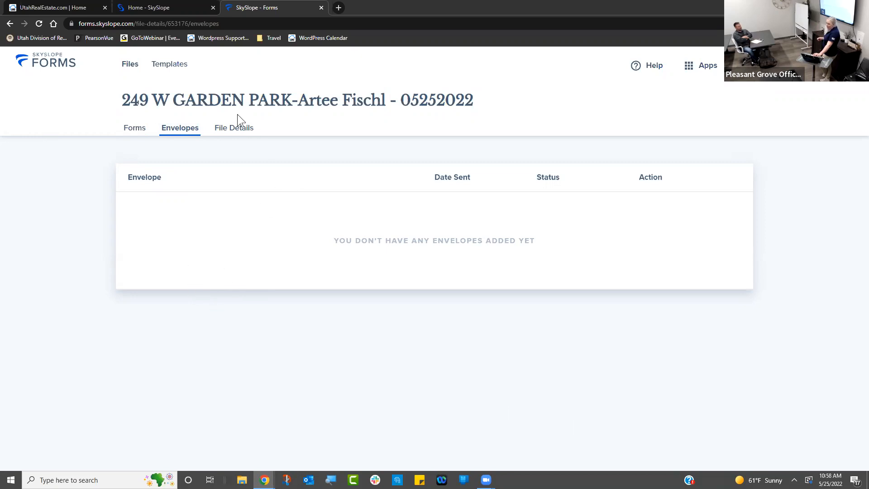
- On File Details, re-save the first seller's contact unchanged and start a new contact entry
{"action": "left_click", "coordinate": [233, 128]}
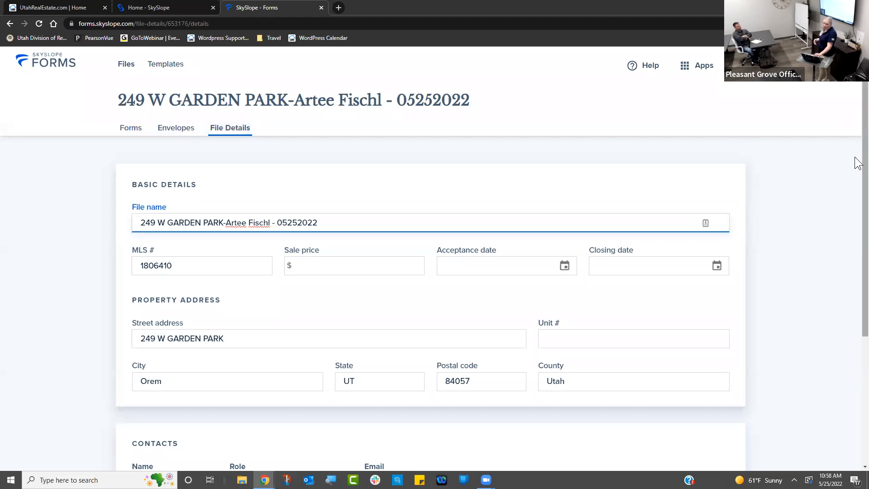
{"action": "scroll", "coordinate": [858, 164], "scroll_direction": "down", "scroll_amount": 3}
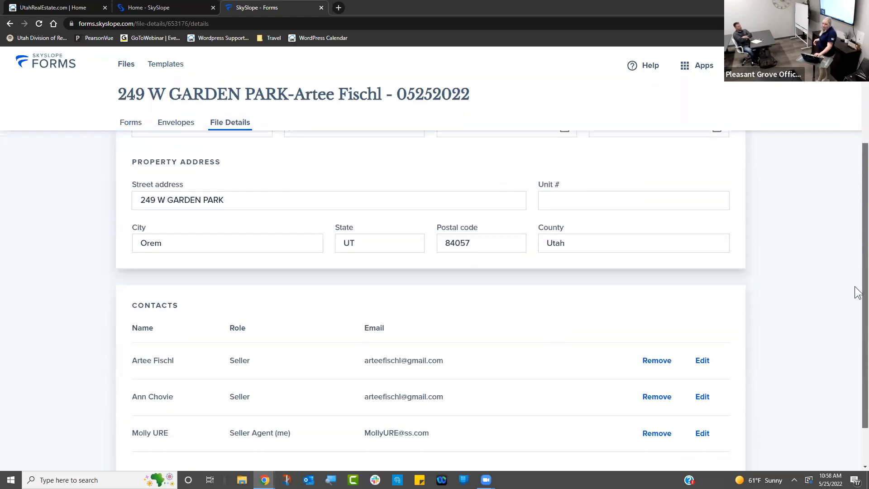
{"action": "scroll", "coordinate": [856, 299], "scroll_direction": "down", "scroll_amount": 1}
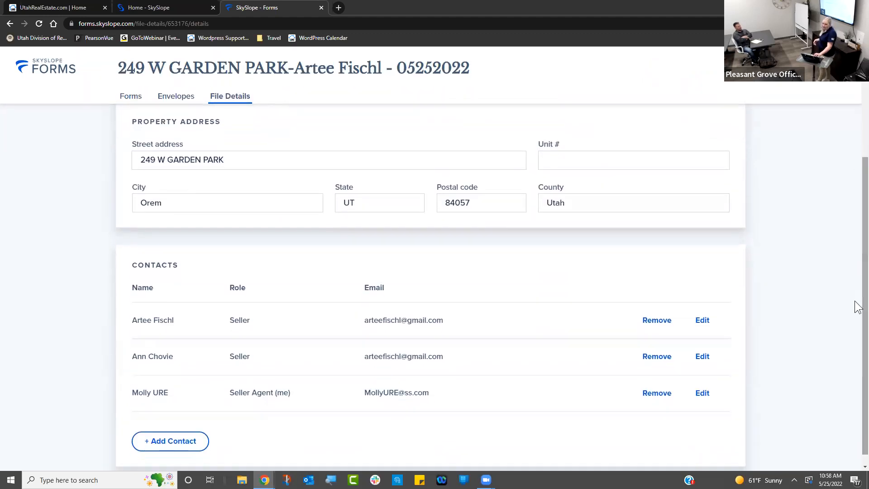
{"action": "left_click", "coordinate": [702, 321]}
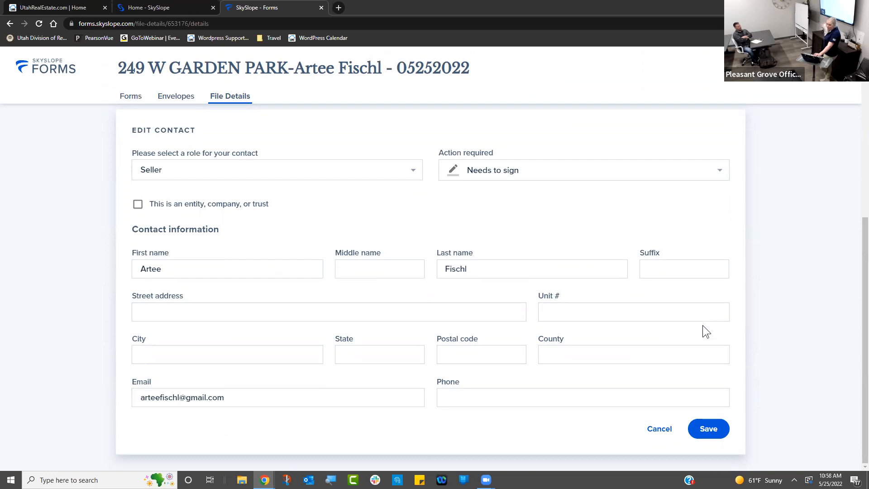
{"action": "left_click", "coordinate": [705, 428]}
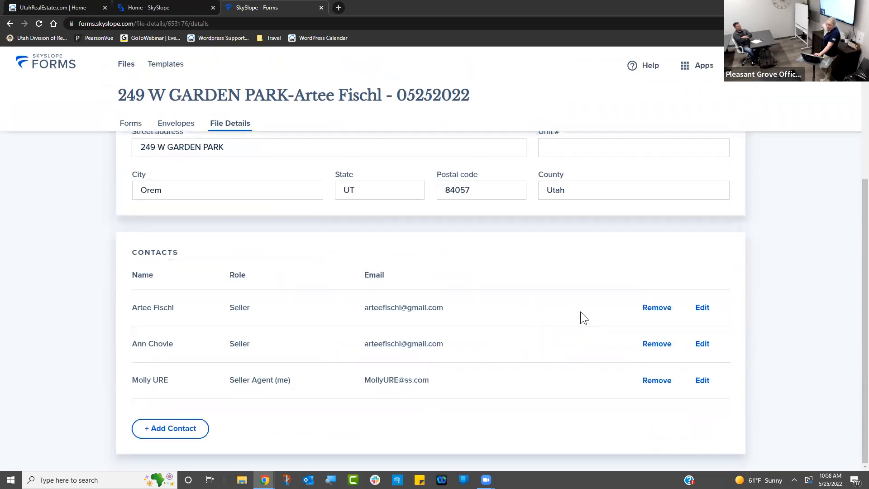
{"action": "left_click", "coordinate": [190, 429]}
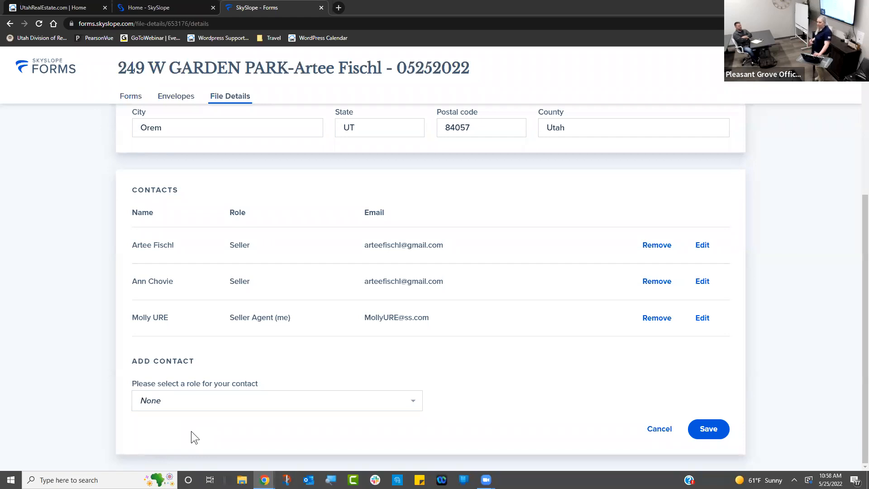
- Give the new contact the Other role with action Receives a copy
{"action": "left_click", "coordinate": [165, 400]}
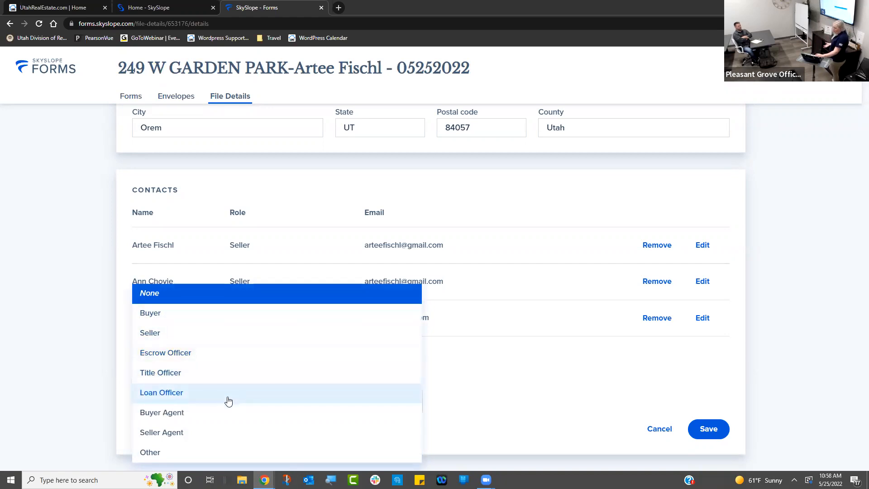
{"action": "left_click", "coordinate": [218, 452]}
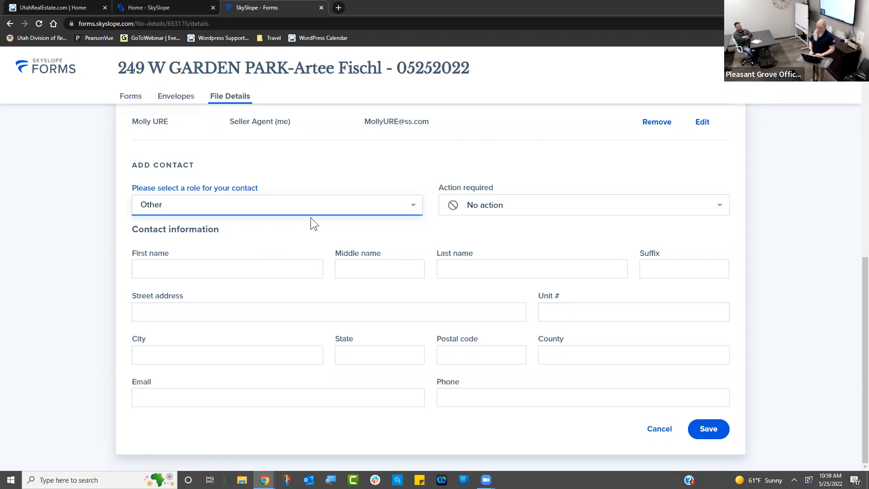
{"action": "left_click", "coordinate": [549, 205]}
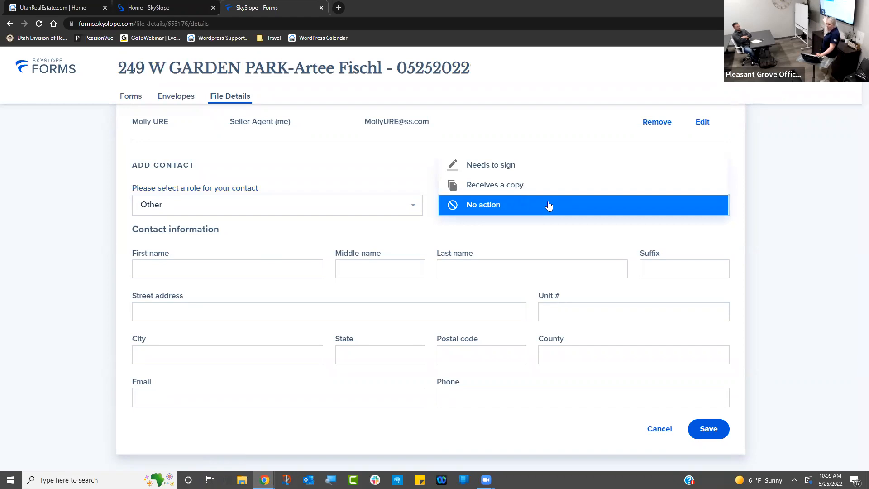
{"action": "left_click", "coordinate": [551, 187]}
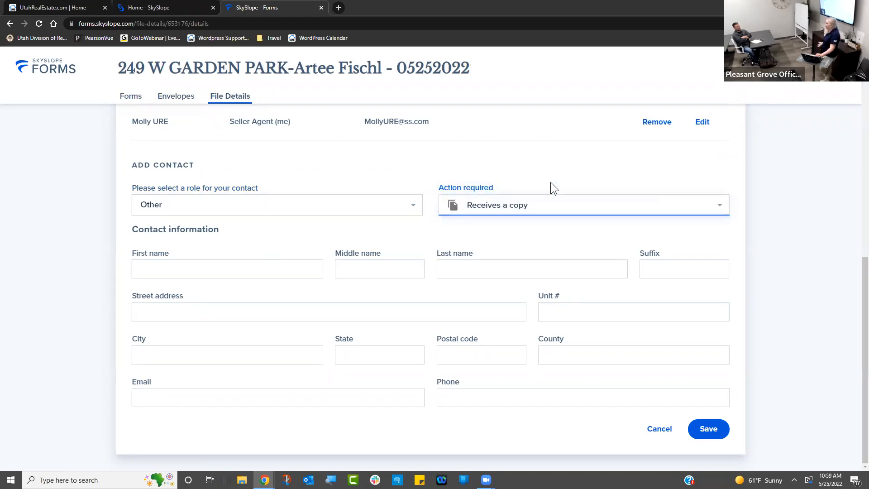
- Name the contact Transaction Coordinator, enter the contact's e-mail address, and save it
{"action": "left_click", "coordinate": [241, 264]}
{"action": "type", "text": "Transaction"}
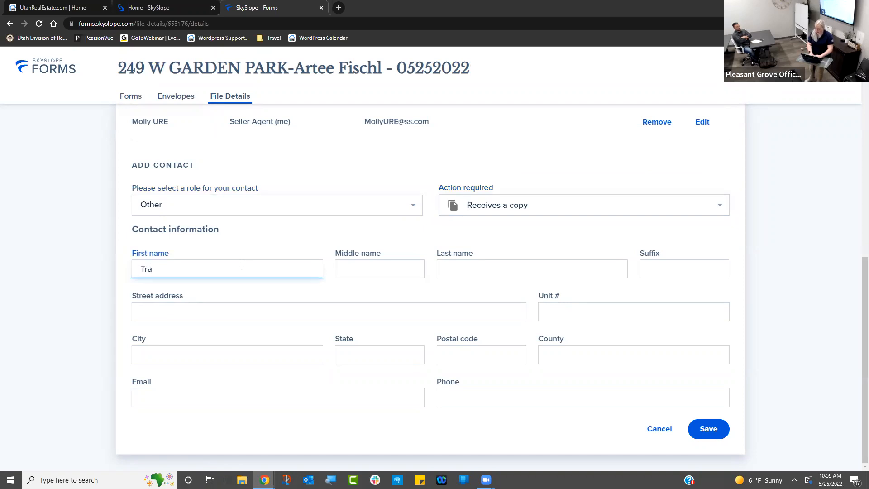
{"action": "key", "text": "Tab"}
{"action": "key", "text": "Tab"}
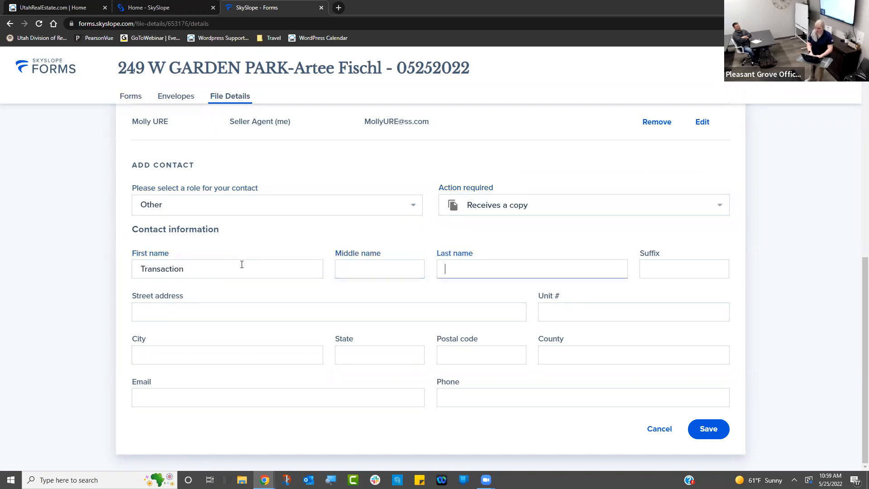
{"action": "type", "text": "Coordinator"}
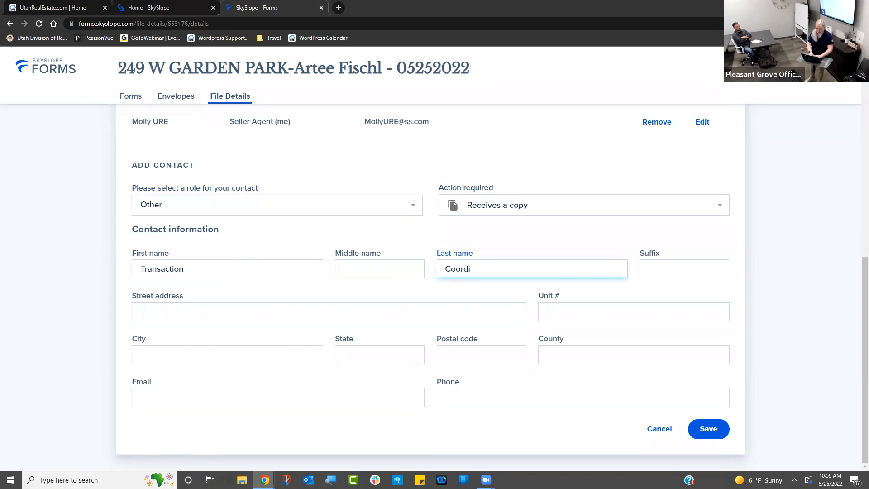
{"action": "left_click", "coordinate": [286, 404]}
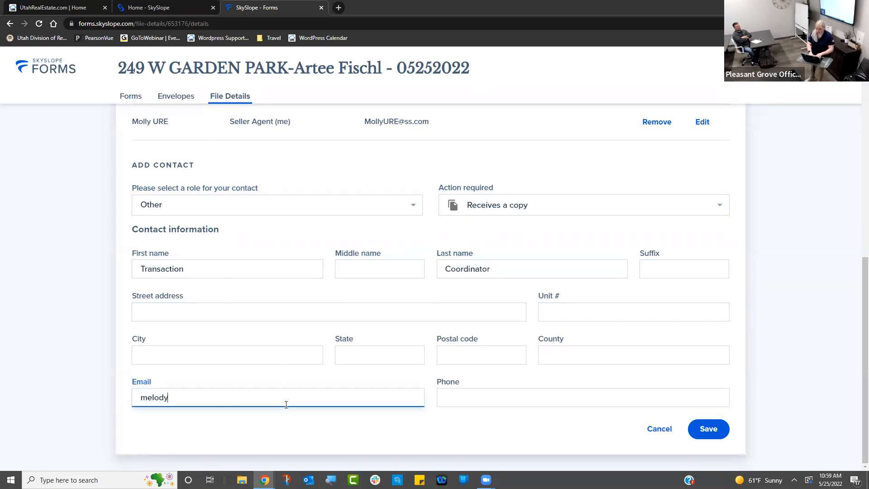
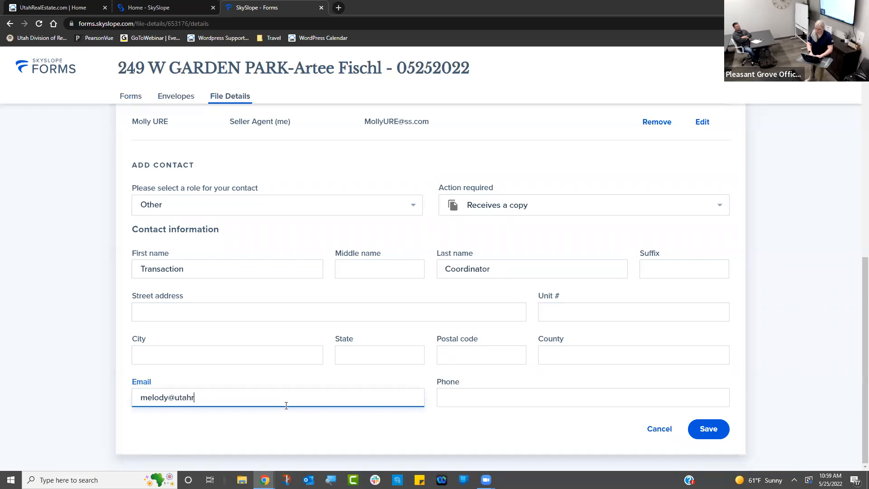
{"action": "left_click", "coordinate": [710, 434]}
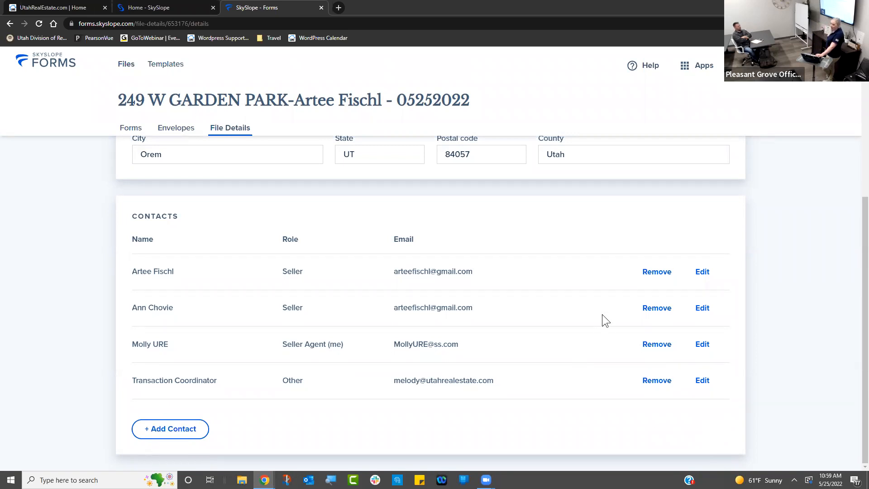
- Scroll back to the top of File Details and return to the file's Forms list
{"action": "left_click_drag", "start_coordinate": [864, 236], "coordinate": [858, 77]}
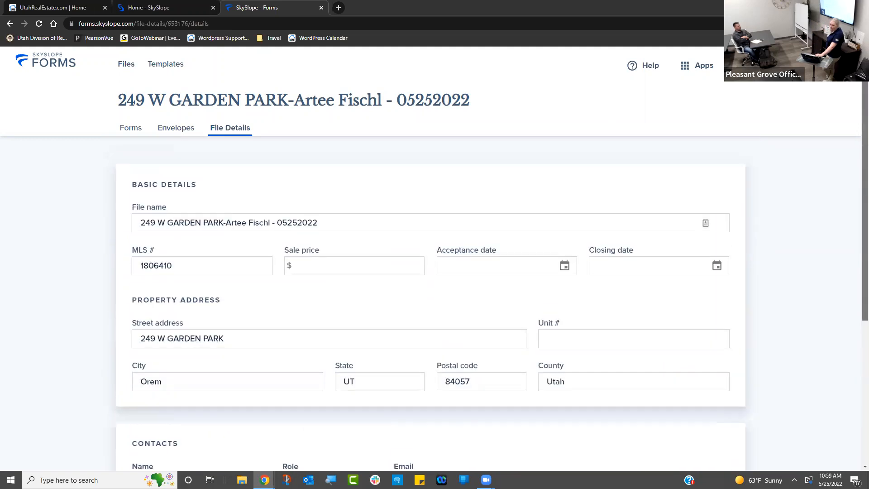
{"action": "left_click", "coordinate": [126, 129]}
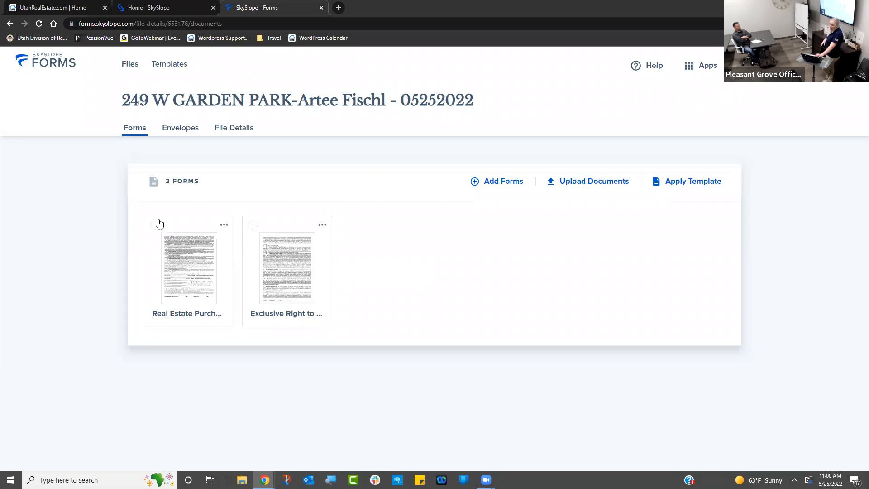
- Select the Real Estate Purchase Contract and Exclusive Right to Sell forms and open both in Fill and Send
{"action": "left_click", "coordinate": [155, 225]}
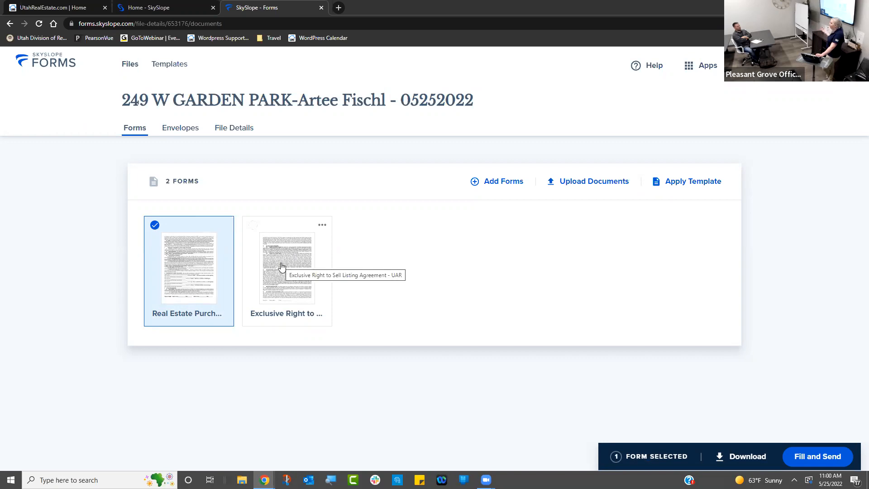
{"action": "left_click", "coordinate": [254, 226]}
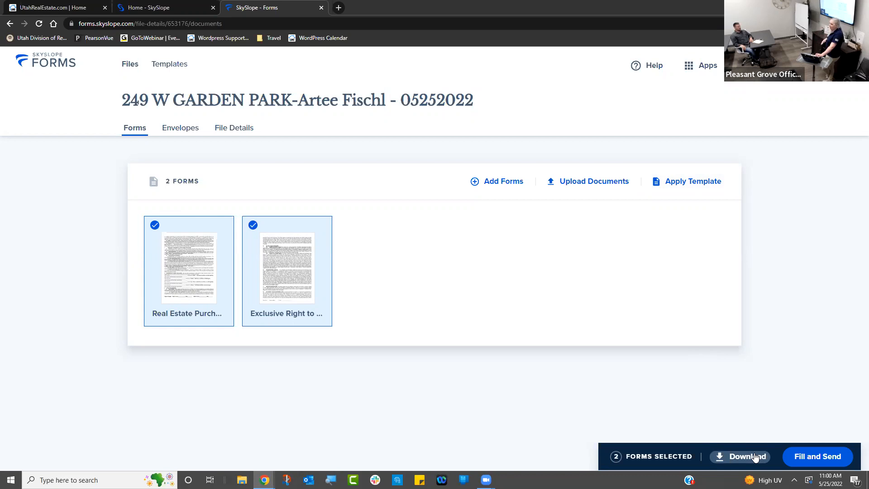
{"action": "left_click", "coordinate": [805, 458]}
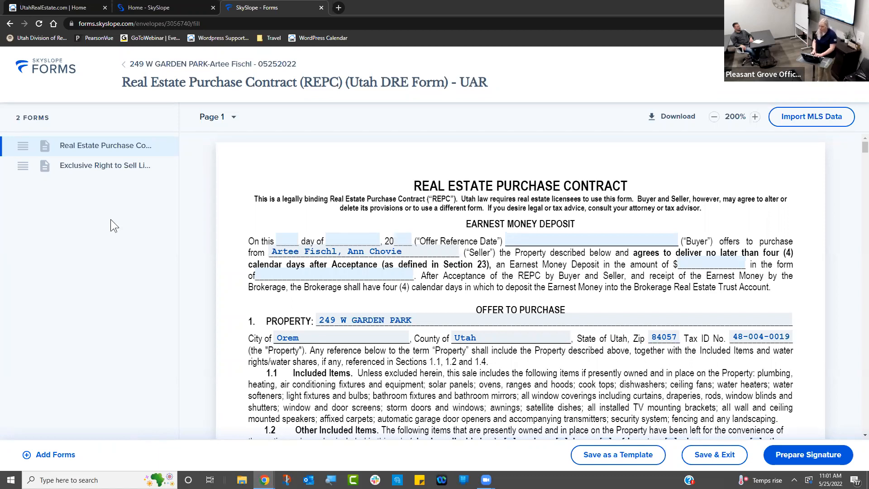
- Move the Exclusive Right to Sell Listing Agreement first in the form order and display it
{"action": "left_click", "coordinate": [48, 171]}
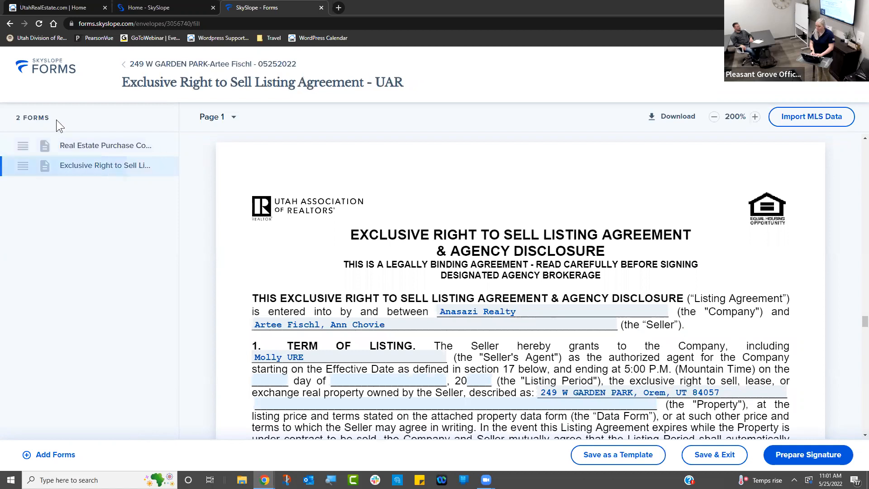
{"action": "left_click_drag", "start_coordinate": [25, 166], "coordinate": [26, 131]}
{"action": "left_click", "coordinate": [126, 164]}
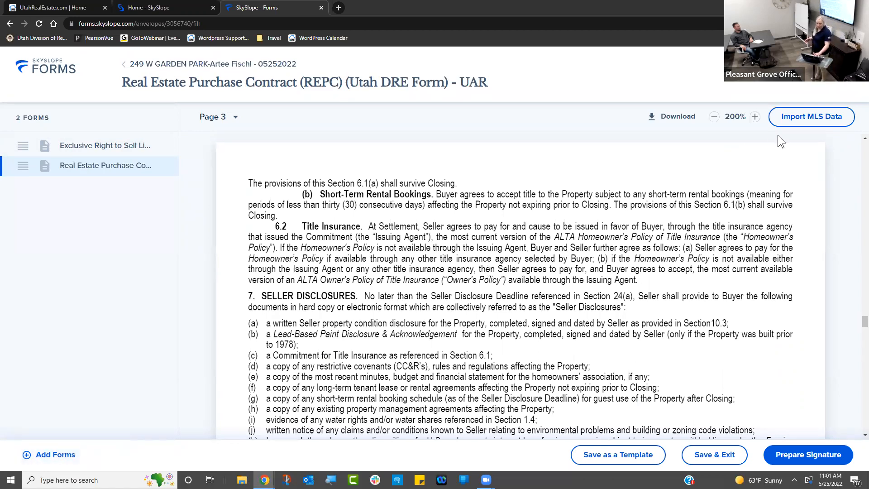
{"action": "left_click_drag", "start_coordinate": [864, 320], "coordinate": [856, 272]}
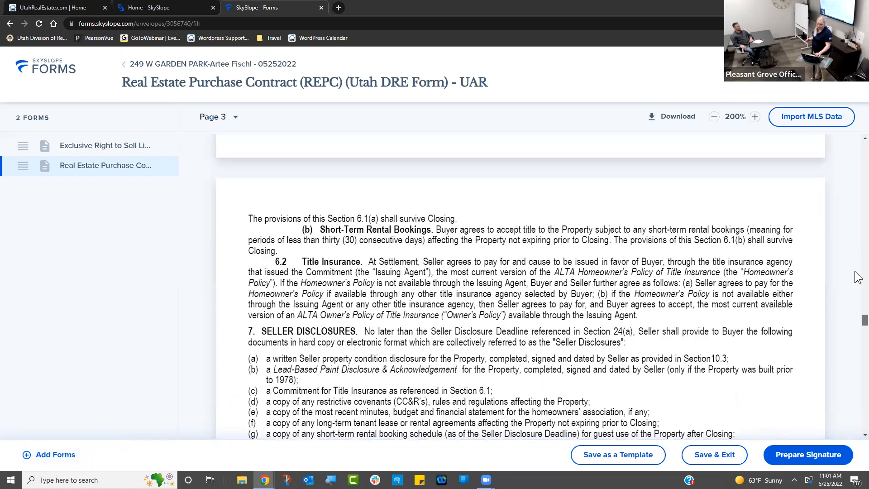
{"action": "left_click", "coordinate": [123, 146]}
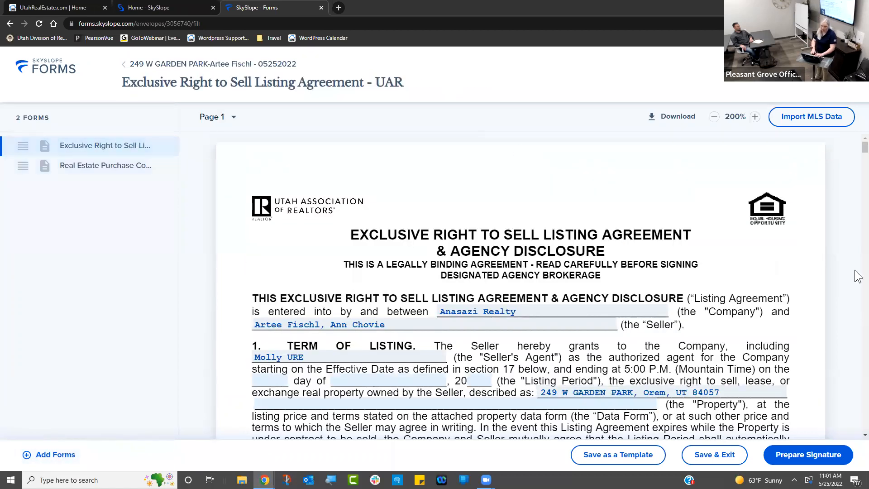
{"action": "scroll", "coordinate": [857, 308], "scroll_direction": "down", "scroll_amount": 6}
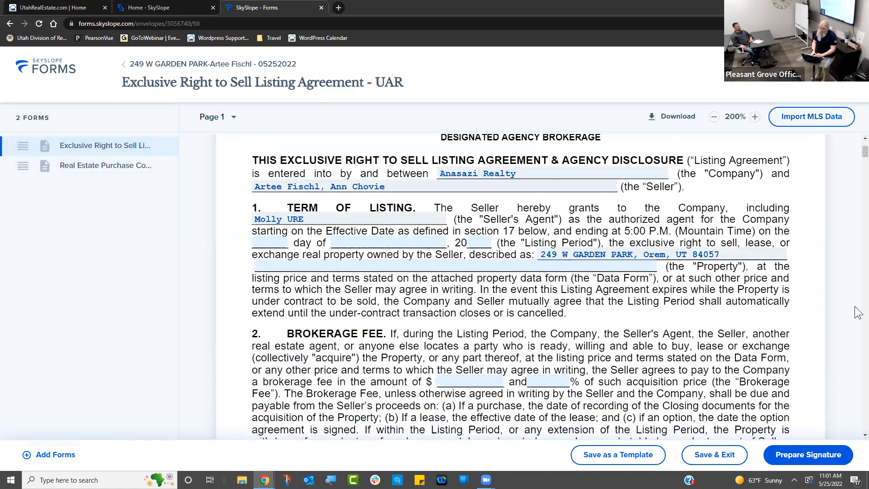
{"action": "scroll", "coordinate": [857, 312], "scroll_direction": "down", "scroll_amount": 5}
- Change the protection period from 3 to 1 month and back to 3, then start Prepare Signature
{"action": "left_click", "coordinate": [475, 175]}
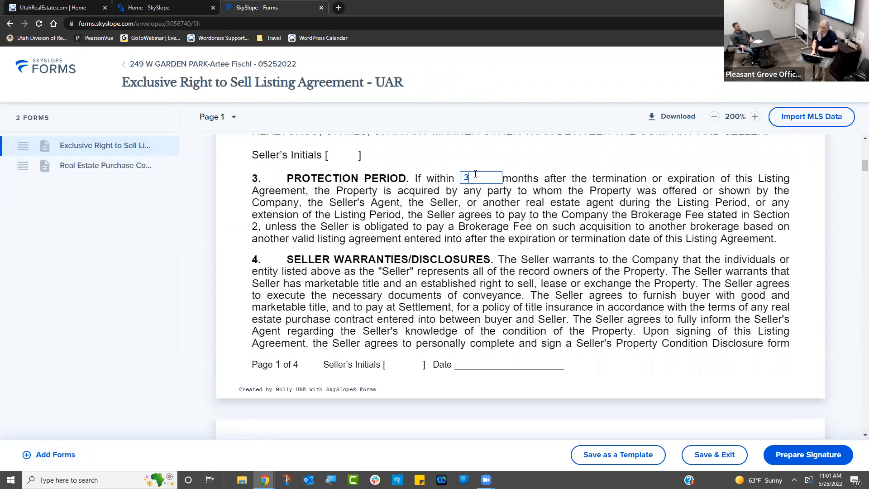
{"action": "type", "text": "1"}
{"action": "left_click", "coordinate": [509, 160]}
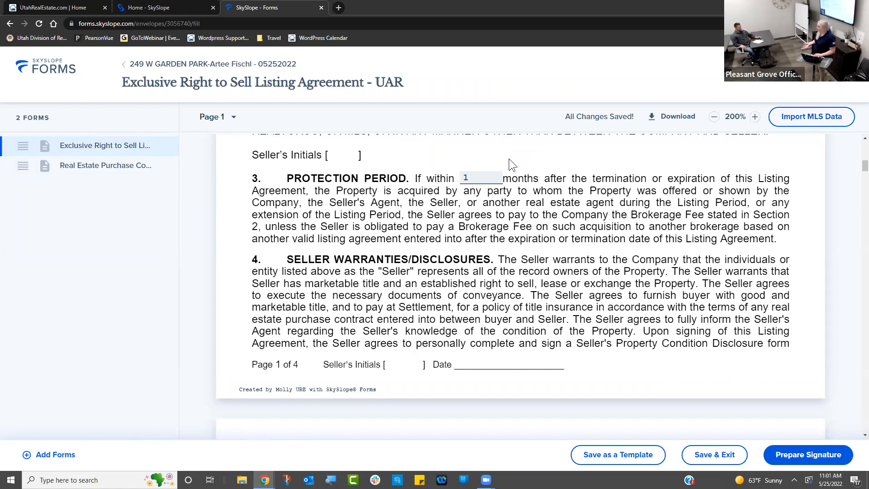
{"action": "left_click", "coordinate": [484, 181]}
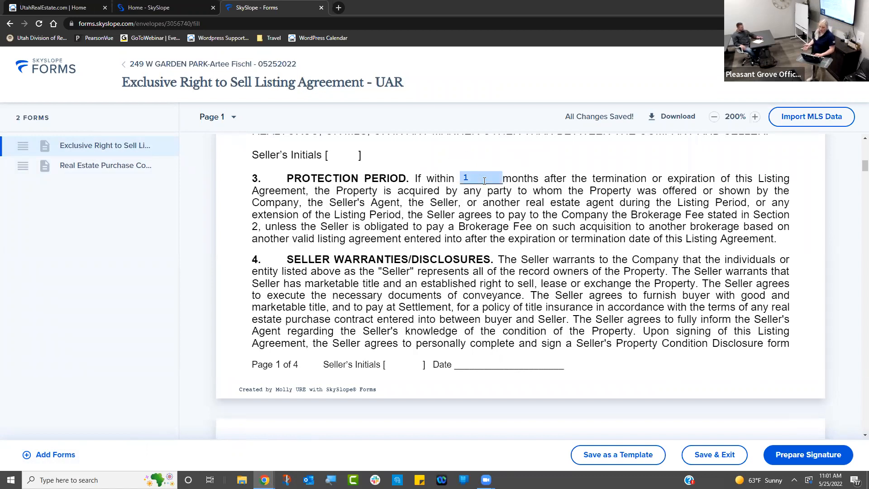
{"action": "key", "text": "BackSpace"}
{"action": "type", "text": "3"}
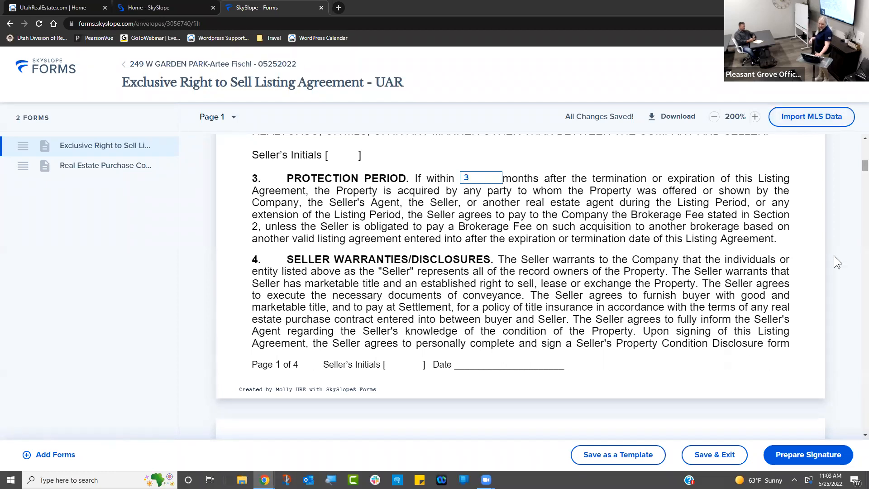
{"action": "key", "text": "Return"}
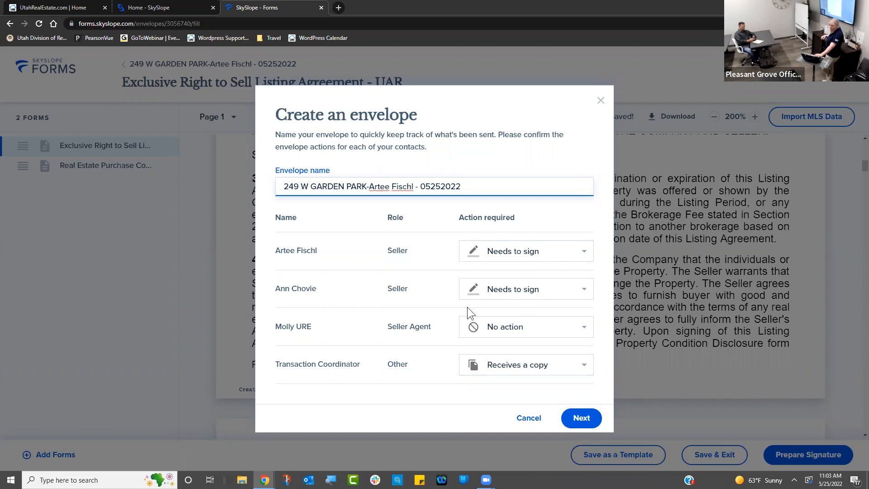
- Set the Seller Agent to Needs to sign, keep Transaction Coordinator on Receives a copy, and continue
{"action": "left_click", "coordinate": [508, 334]}
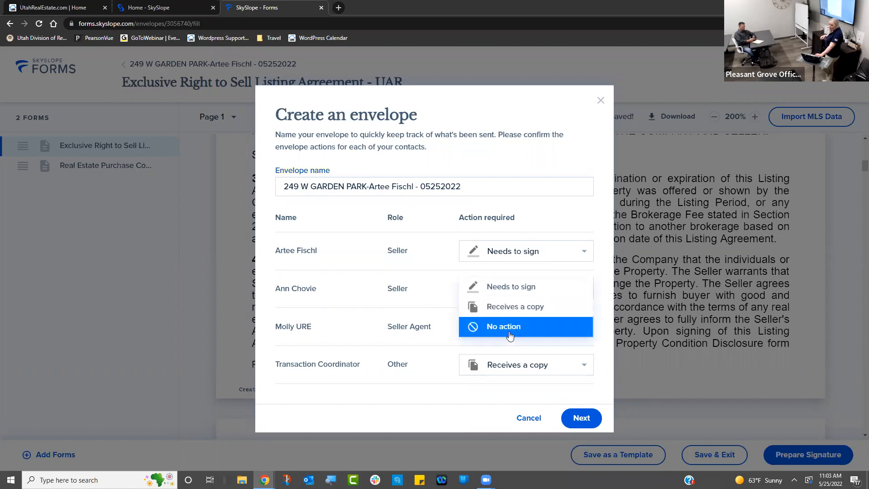
{"action": "left_click", "coordinate": [520, 287]}
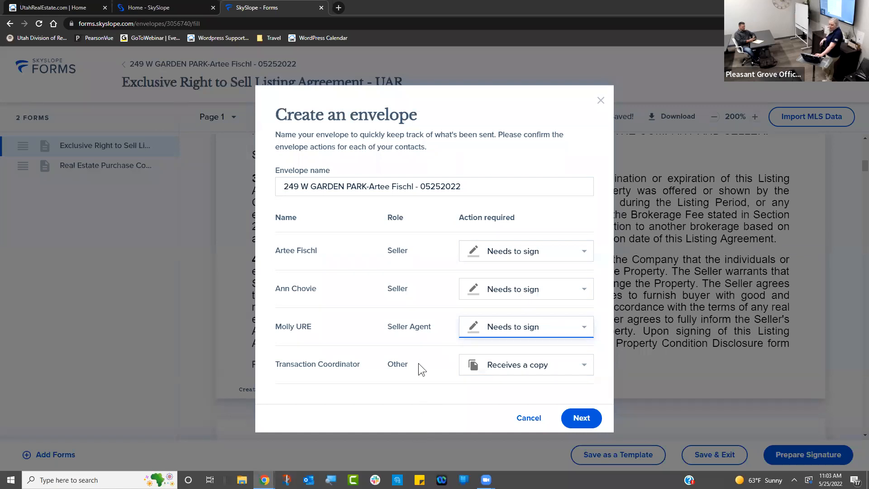
{"action": "left_click", "coordinate": [516, 377]}
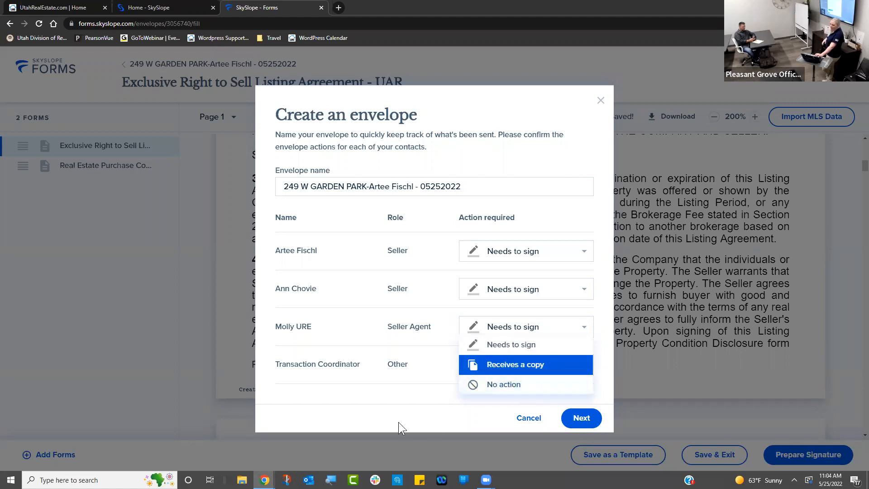
{"action": "left_click", "coordinate": [397, 364]}
{"action": "left_click", "coordinate": [572, 418]}
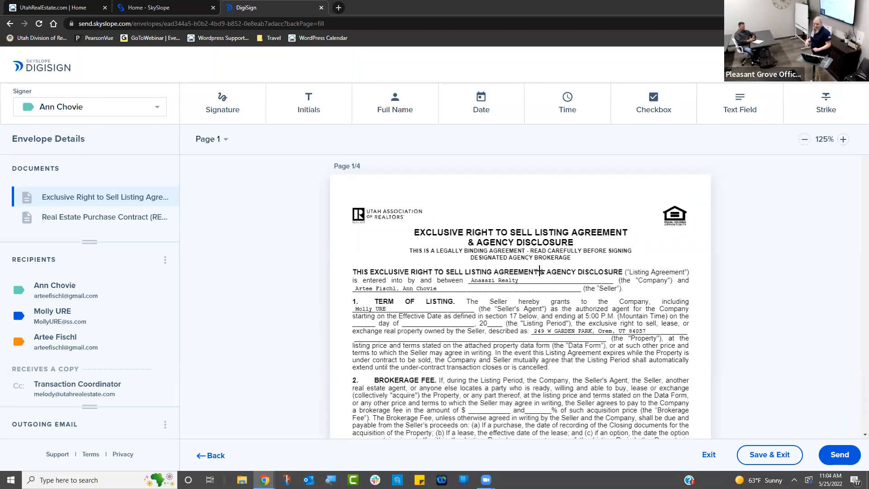
- Zoom the document to 175% and make the seller's agent the current signer
{"action": "left_click", "coordinate": [841, 139]}
{"action": "left_click", "coordinate": [842, 139]}
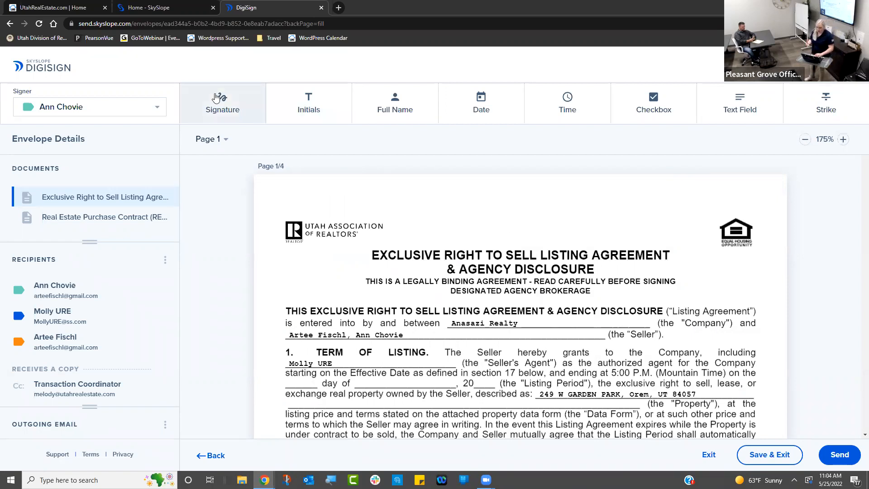
{"action": "left_click", "coordinate": [153, 107]}
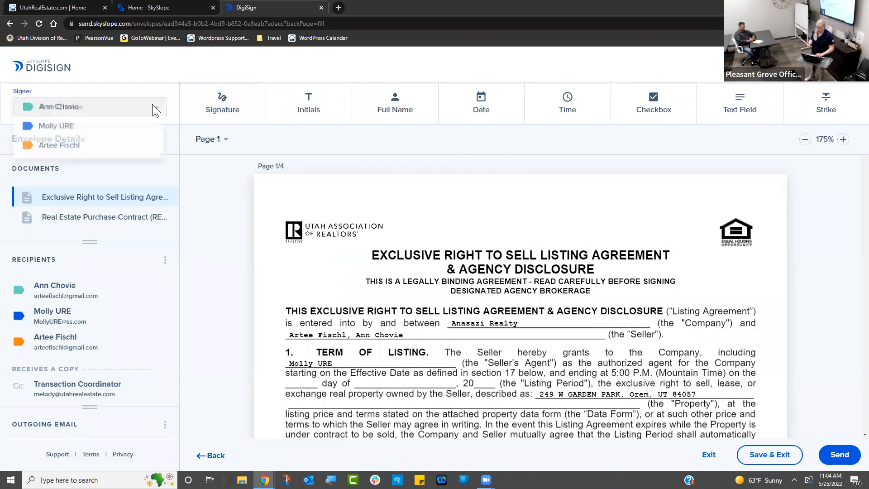
{"action": "left_click", "coordinate": [140, 127]}
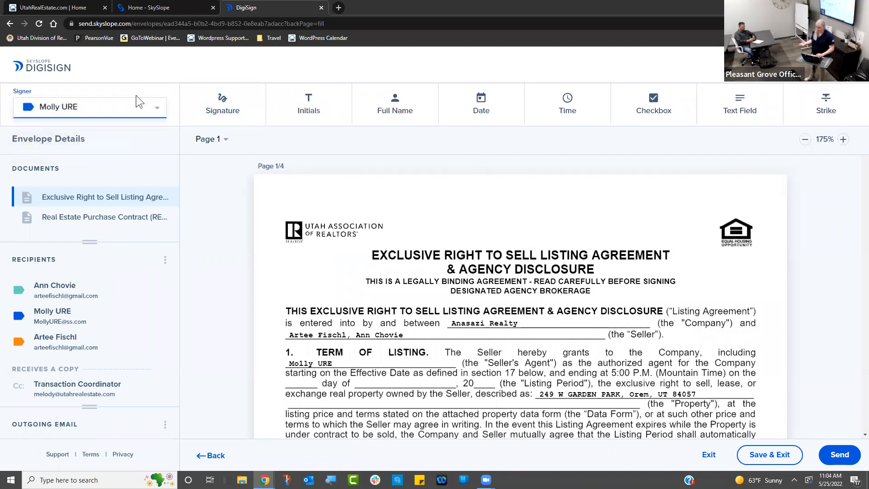
{"action": "left_click", "coordinate": [128, 110]}
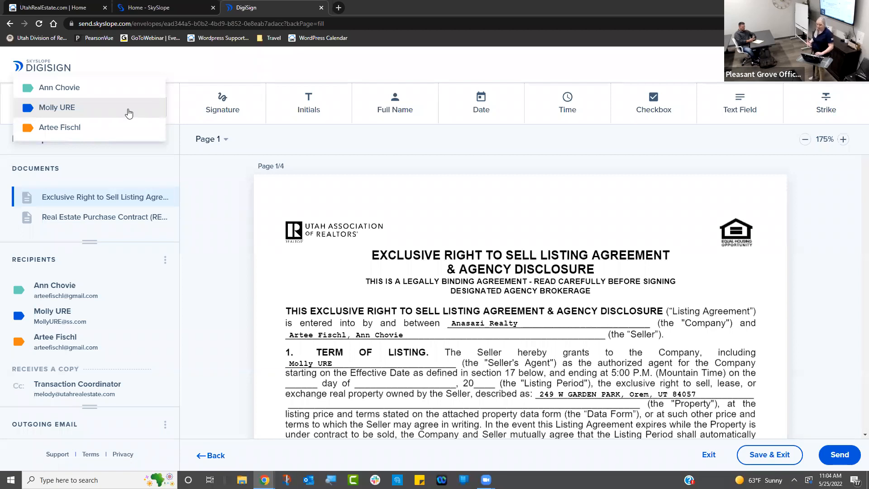
- Keeping the seller's agent as signer, drop a text field into the Term of Listing section
{"action": "left_click", "coordinate": [128, 112]}
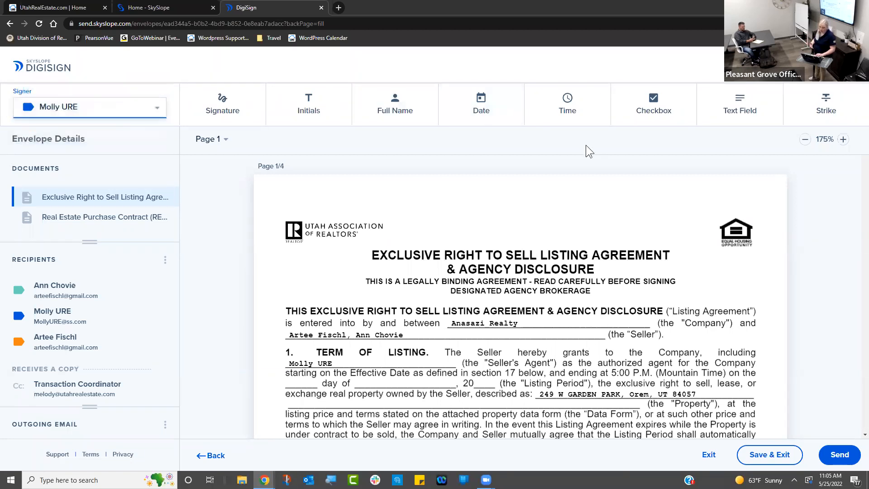
{"action": "left_click", "coordinate": [479, 111]}
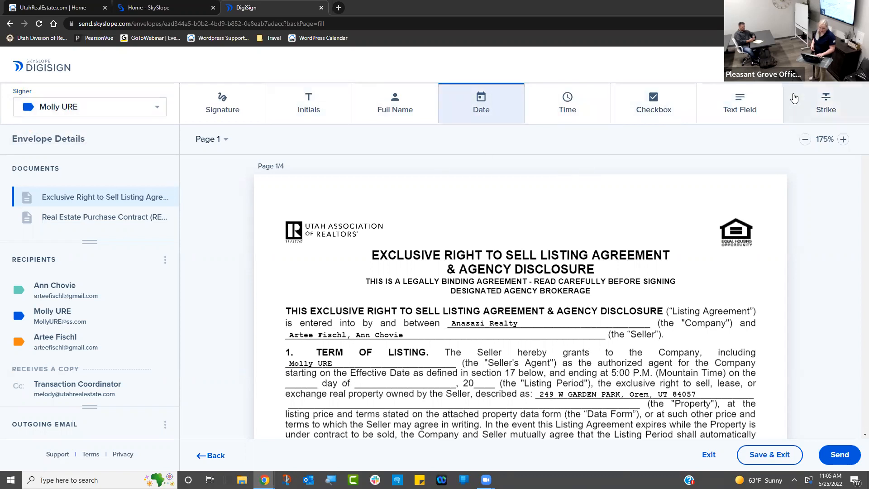
{"action": "left_click", "coordinate": [739, 108]}
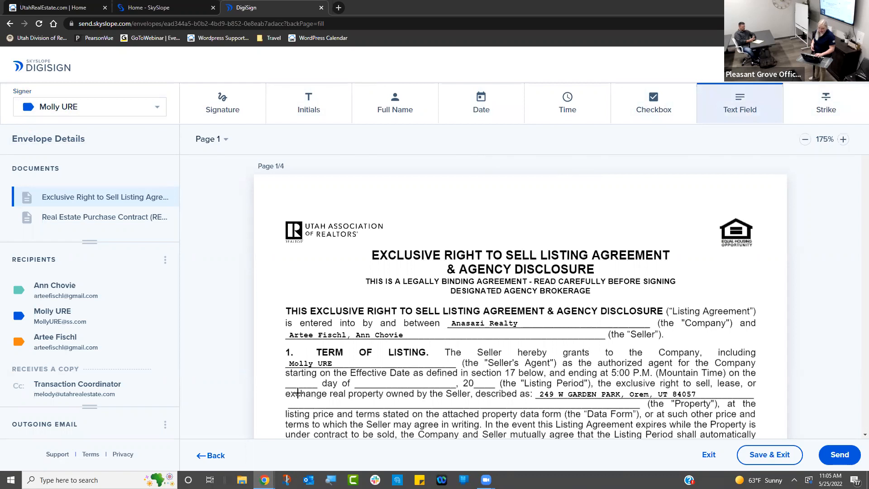
{"action": "left_click", "coordinate": [290, 380]}
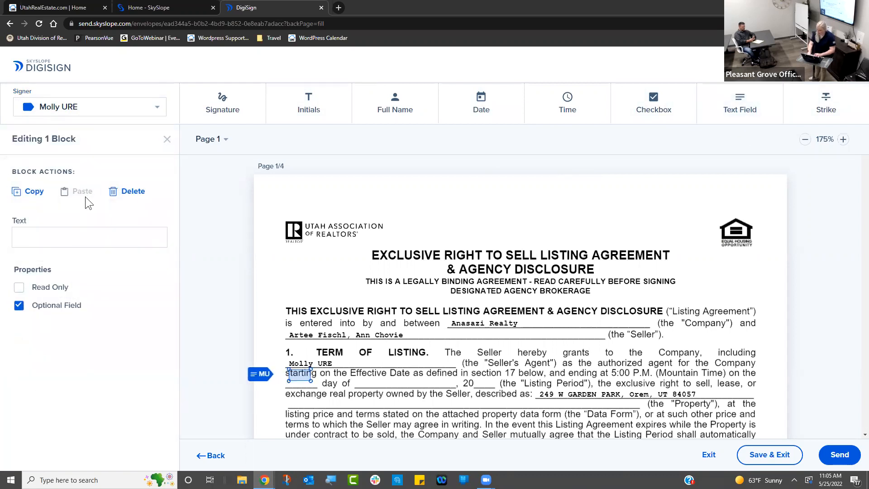
- Try a value of 30 and Read Only, then clear both and move the field onto the day blank
{"action": "left_click", "coordinate": [82, 240]}
{"action": "type", "text": "30"}
{"action": "left_click", "coordinate": [18, 288]}
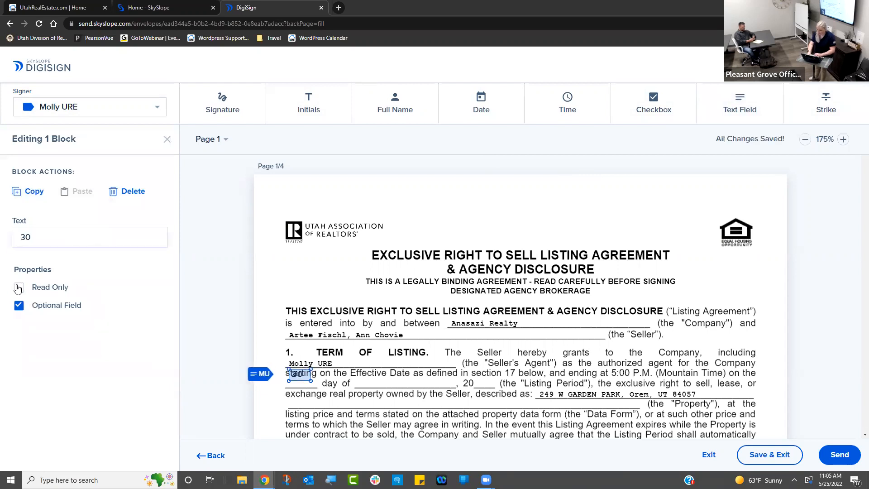
{"action": "left_click", "coordinate": [59, 235]}
{"action": "key", "text": "BackSpace"}
{"action": "key", "text": "BackSpace"}
{"action": "left_click", "coordinate": [19, 287]}
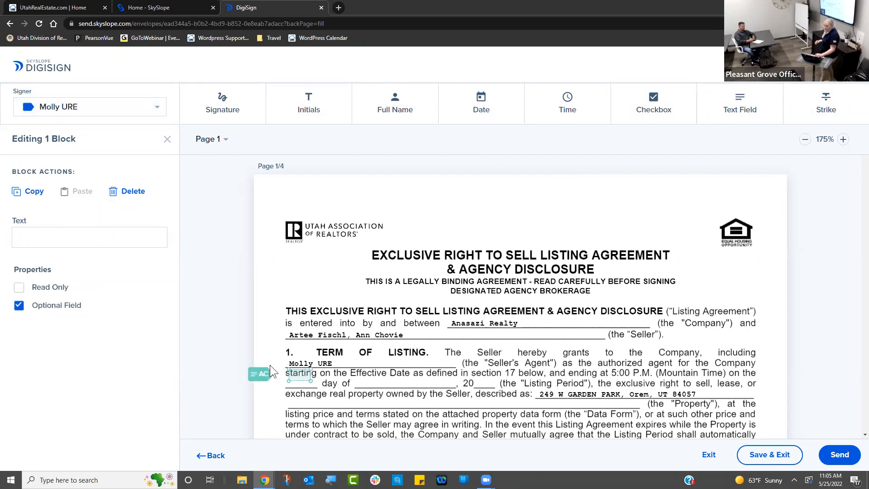
{"action": "mouse_move", "coordinate": [298, 373]}
{"action": "left_mouse_down"}
{"action": "mouse_move", "coordinate": [296, 387]}
{"action": "mouse_move", "coordinate": [297, 379]}
{"action": "left_mouse_up"}
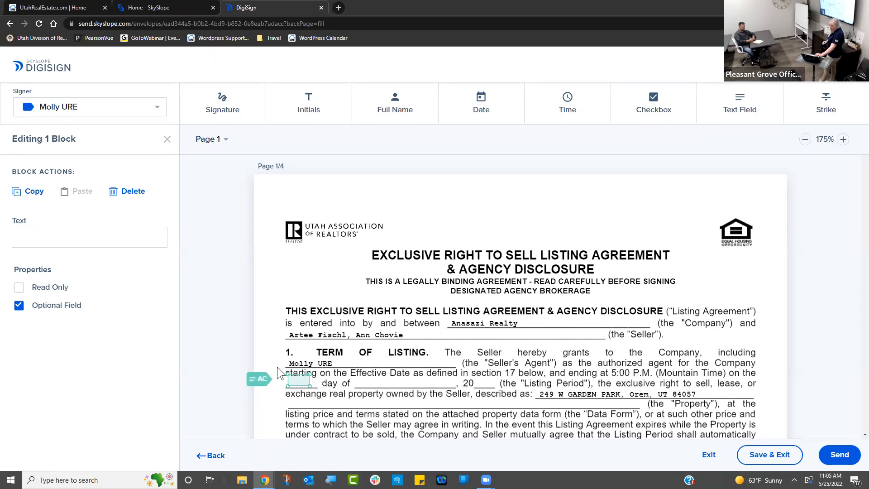
- Confirm the seller's agent as signer and select the placed text field
{"action": "left_click", "coordinate": [101, 113]}
{"action": "left_click", "coordinate": [104, 108]}
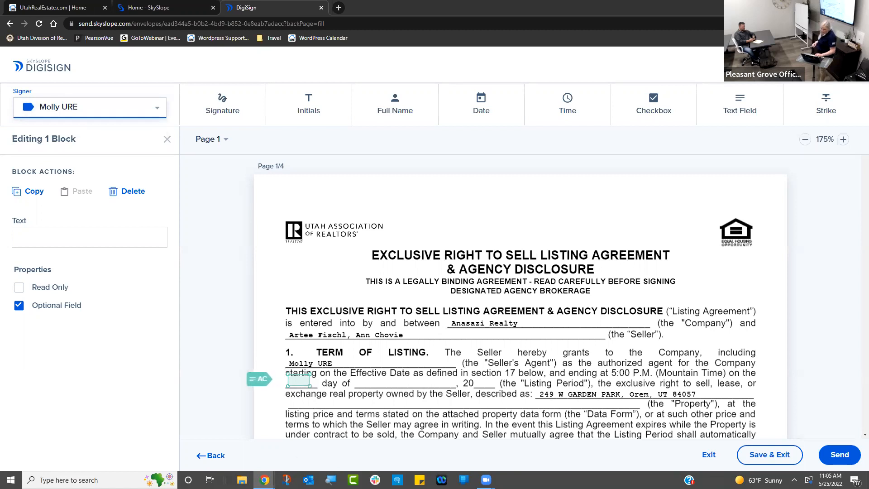
{"action": "left_click", "coordinate": [299, 378]}
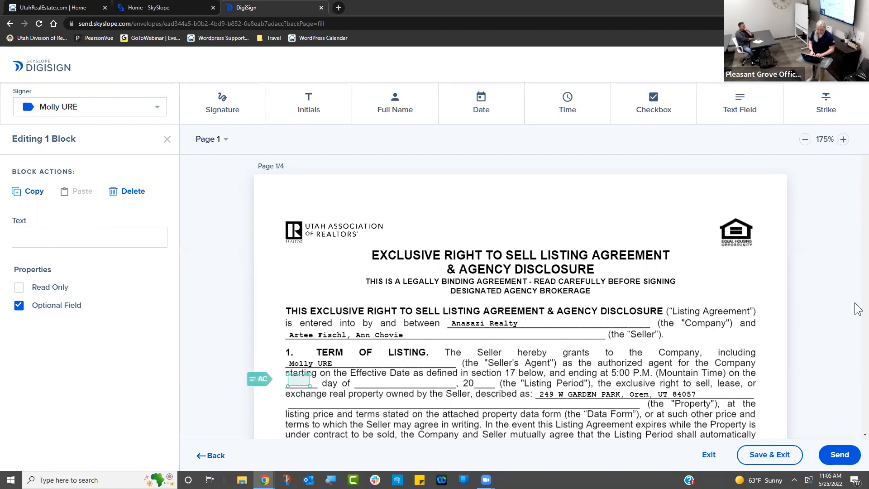
{"action": "scroll", "coordinate": [855, 305], "scroll_direction": "down", "scroll_amount": 6}
- Delete the extra time field beside the page 2 footer date, keeping only the date field
{"action": "scroll", "coordinate": [857, 309], "scroll_direction": "down", "scroll_amount": 20}
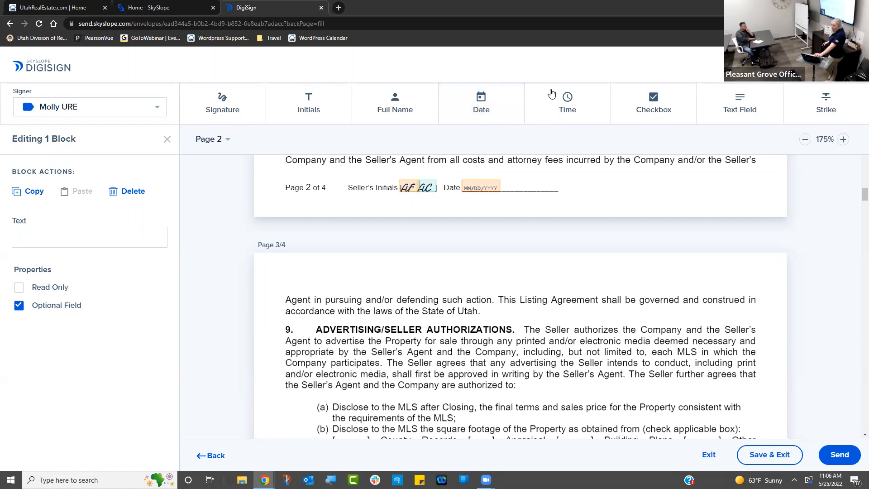
{"action": "left_click", "coordinate": [565, 103]}
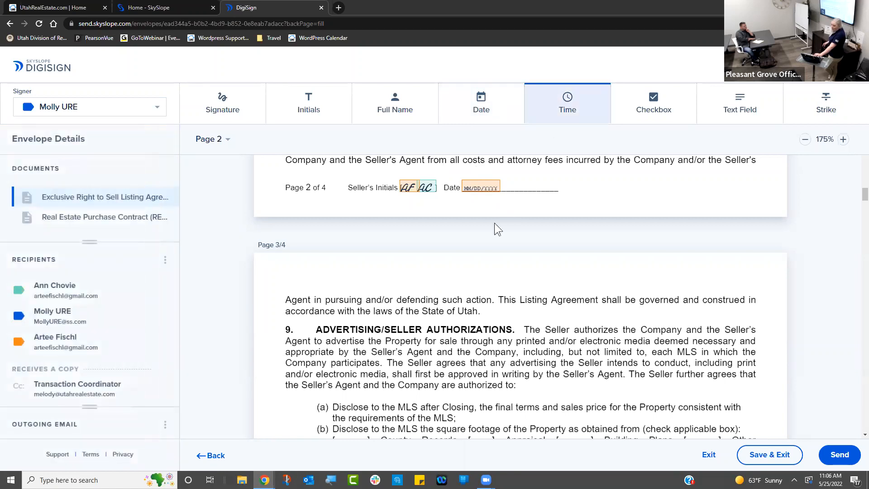
{"action": "left_click", "coordinate": [509, 185]}
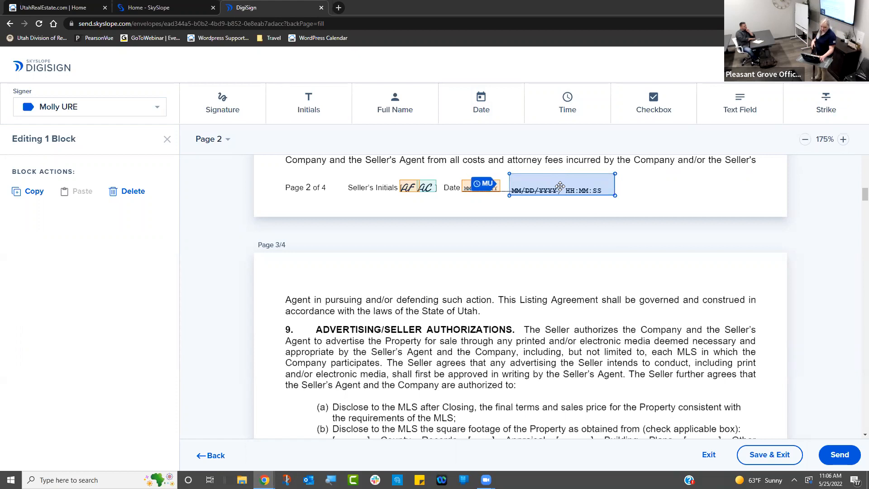
{"action": "left_click", "coordinate": [136, 190]}
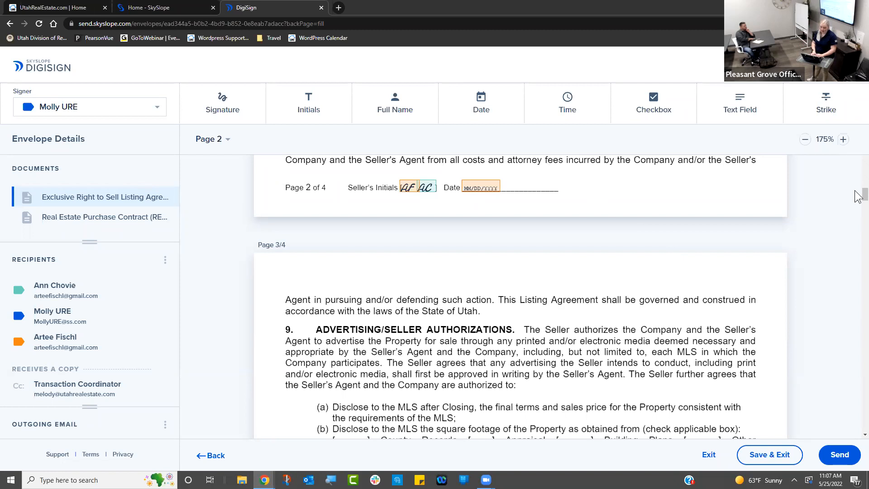
- Bring page 3's section 9 square-footage options into view, keep the same seller as signer, and choose Checkbox
{"action": "scroll", "coordinate": [857, 199], "scroll_direction": "up", "scroll_amount": 1}
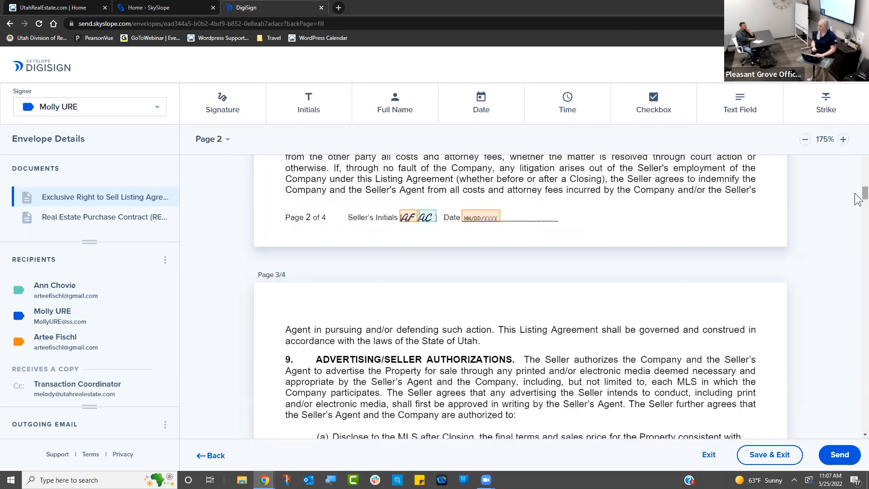
{"action": "scroll", "coordinate": [858, 186], "scroll_direction": "up", "scroll_amount": 5}
{"action": "scroll", "coordinate": [859, 180], "scroll_direction": "up", "scroll_amount": 20}
{"action": "scroll", "coordinate": [857, 165], "scroll_direction": "down", "scroll_amount": 20}
{"action": "scroll", "coordinate": [859, 213], "scroll_direction": "up", "scroll_amount": 2}
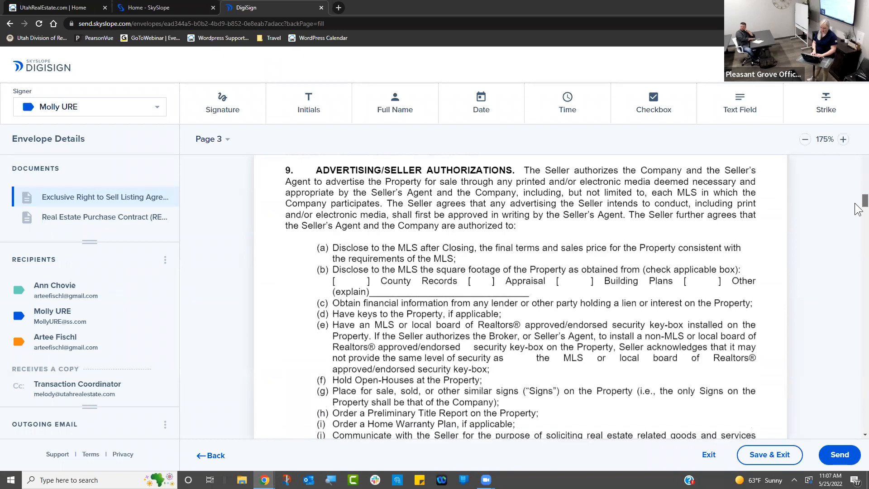
{"action": "scroll", "coordinate": [859, 210], "scroll_direction": "down", "scroll_amount": 1}
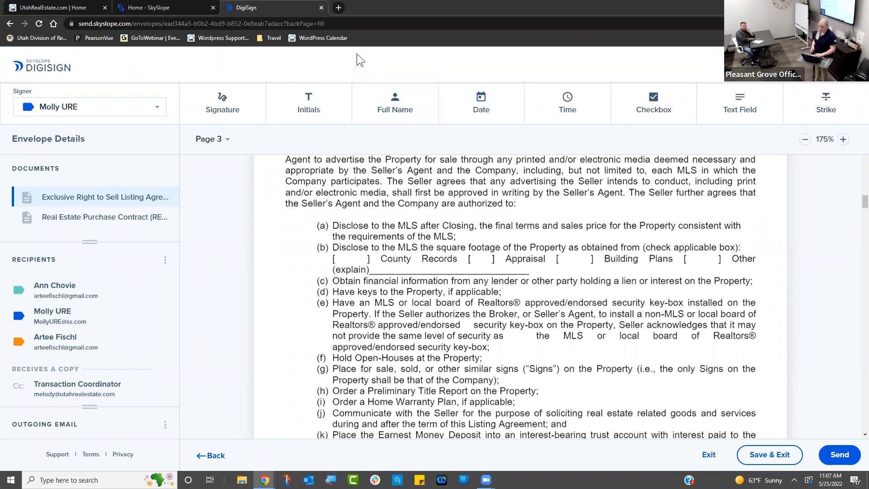
{"action": "left_click", "coordinate": [119, 107]}
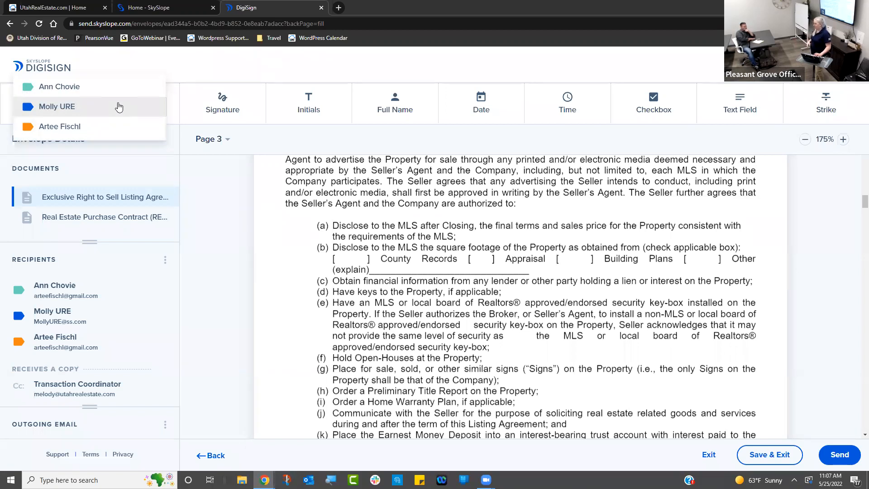
{"action": "left_click", "coordinate": [92, 105]}
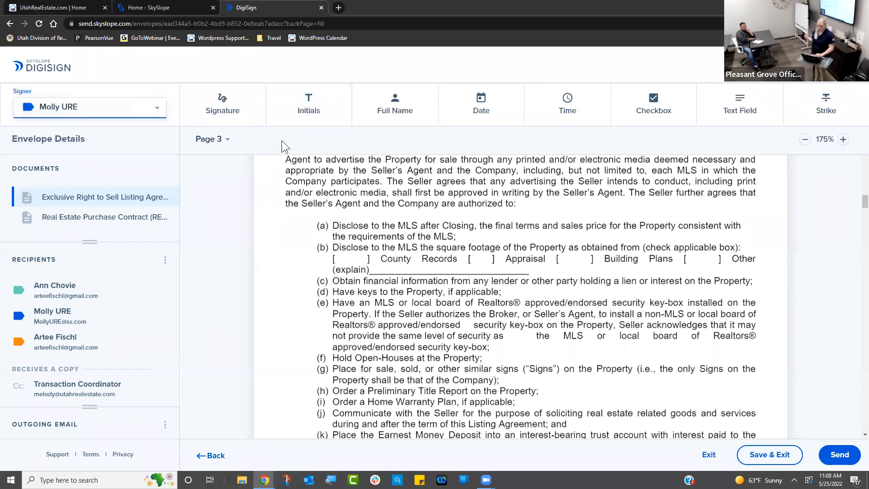
{"action": "left_click", "coordinate": [653, 106]}
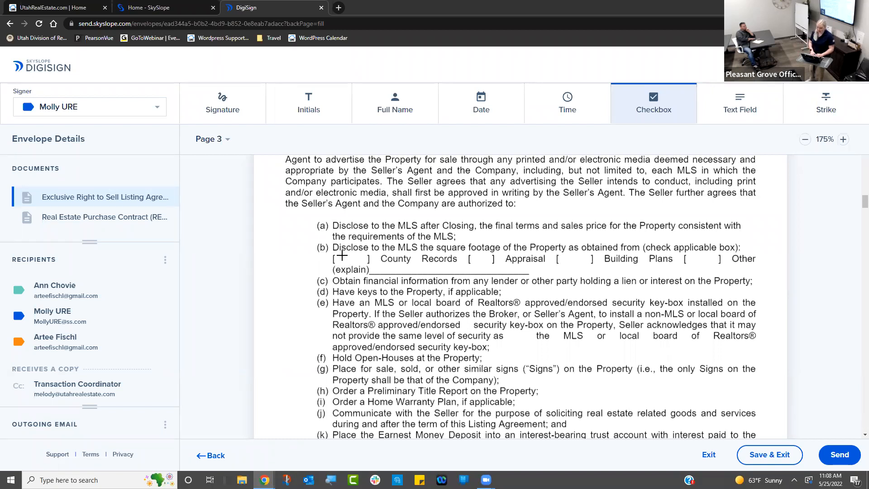
- Draw a checkbox in the County Records bracket as a linked group of 4 with Select at most 1
{"action": "left_click_drag", "start_coordinate": [342, 256], "coordinate": [619, 267]}
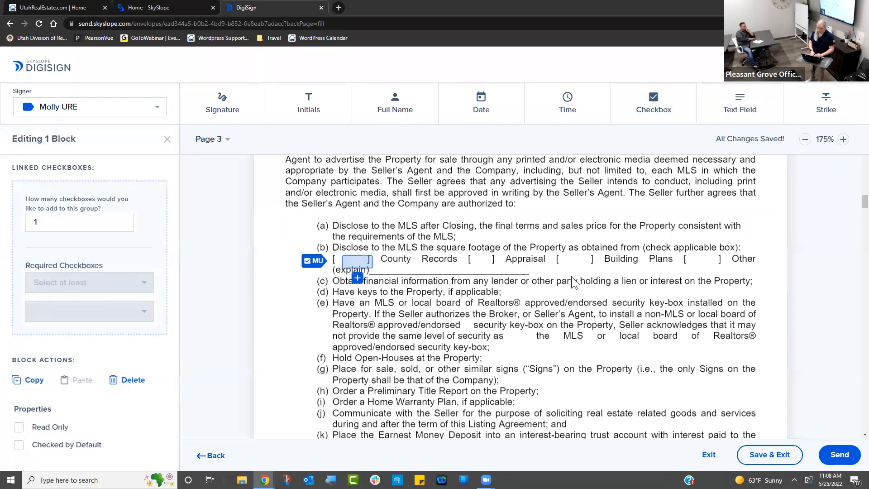
{"action": "left_click", "coordinate": [95, 220]}
{"action": "key", "text": "BackSpace"}
{"action": "type", "text": "4"}
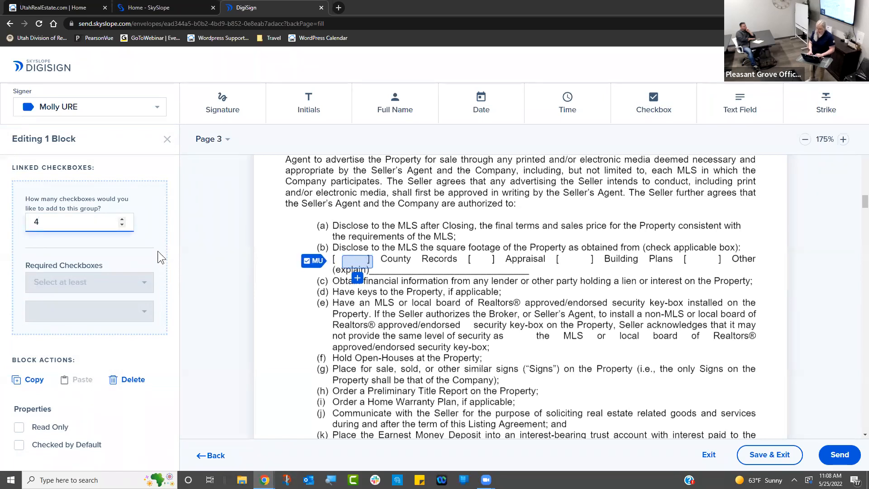
{"action": "left_click", "coordinate": [151, 249]}
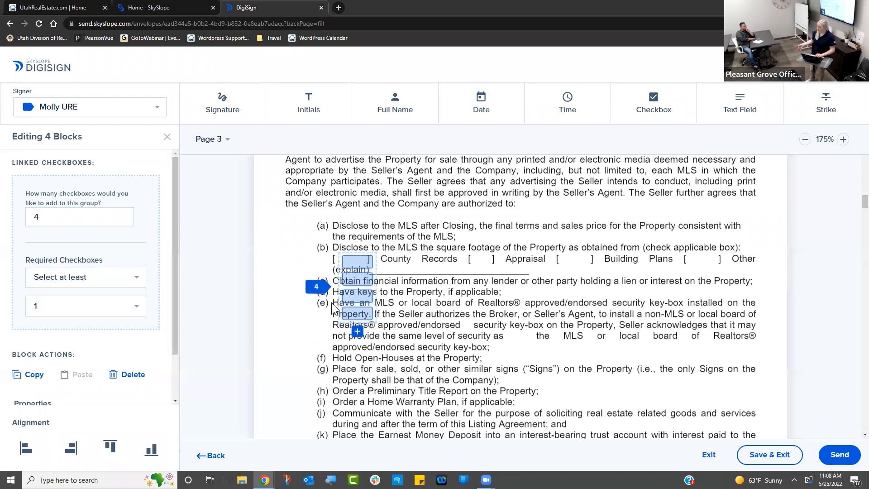
{"action": "left_click", "coordinate": [138, 281]}
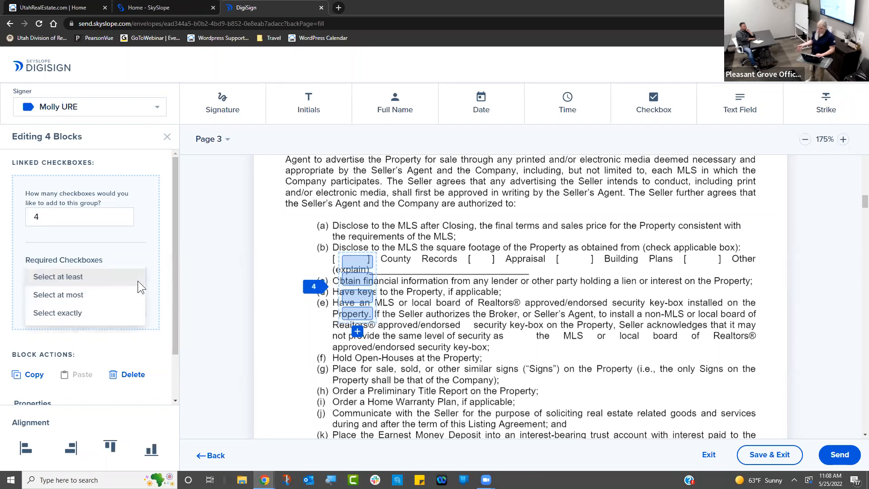
{"action": "left_click", "coordinate": [118, 295]}
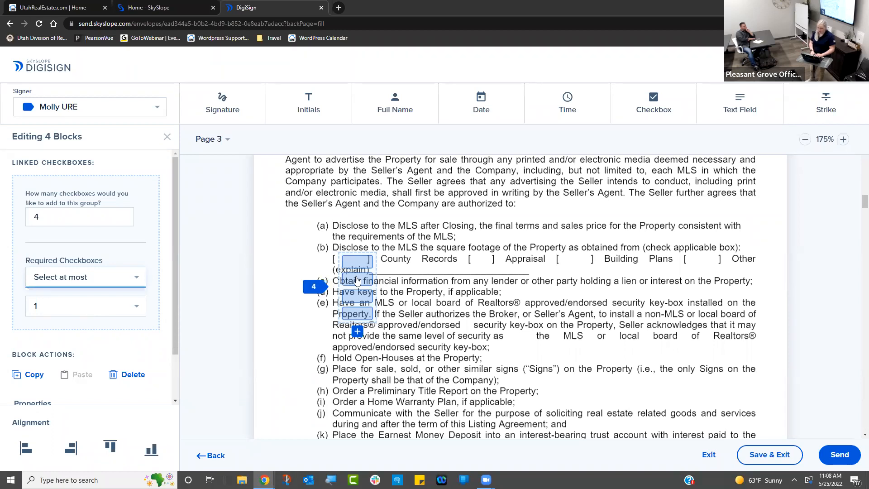
- Move the other three checkboxes into the Records, Appraisal and Building Plans brackets
{"action": "left_click_drag", "start_coordinate": [357, 281], "coordinate": [476, 256]}
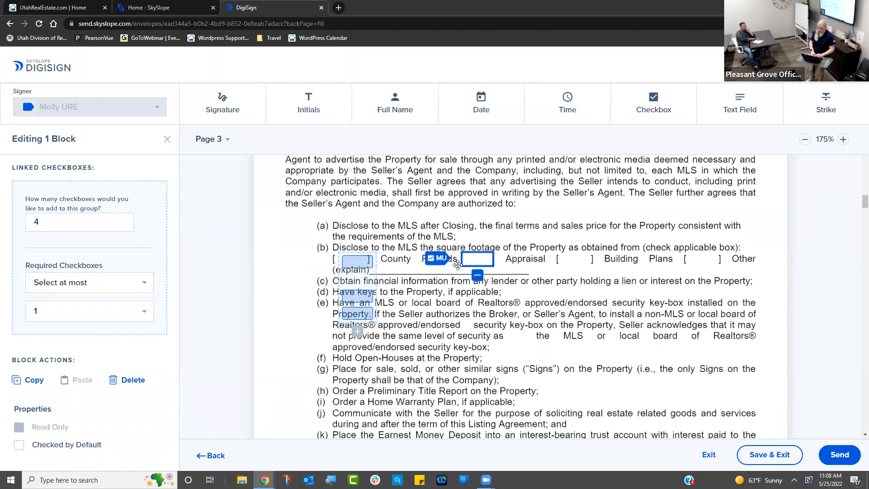
{"action": "left_click_drag", "start_coordinate": [356, 295], "coordinate": [572, 254]}
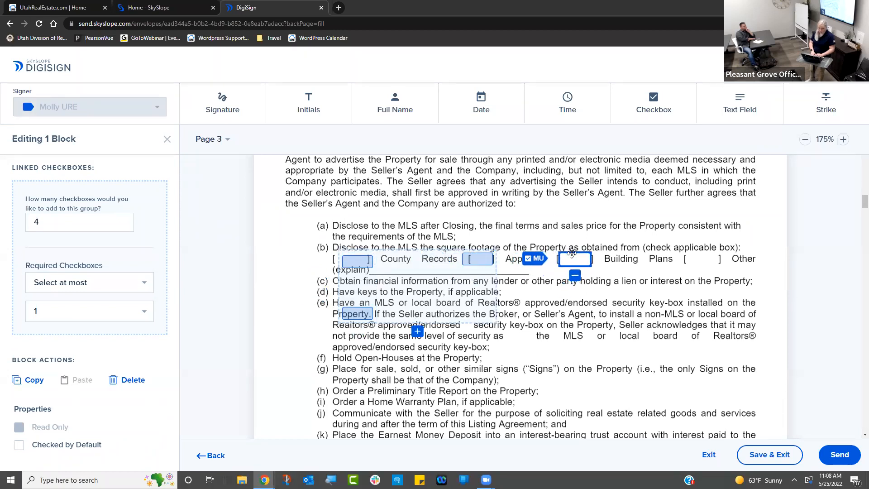
{"action": "left_click", "coordinate": [357, 314]}
{"action": "left_click_drag", "start_coordinate": [544, 334], "coordinate": [697, 255]}
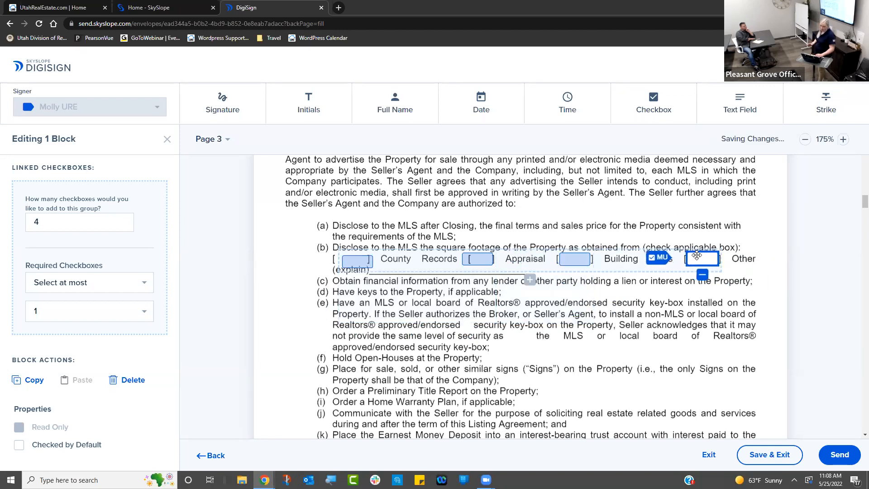
{"action": "left_click", "coordinate": [337, 259]}
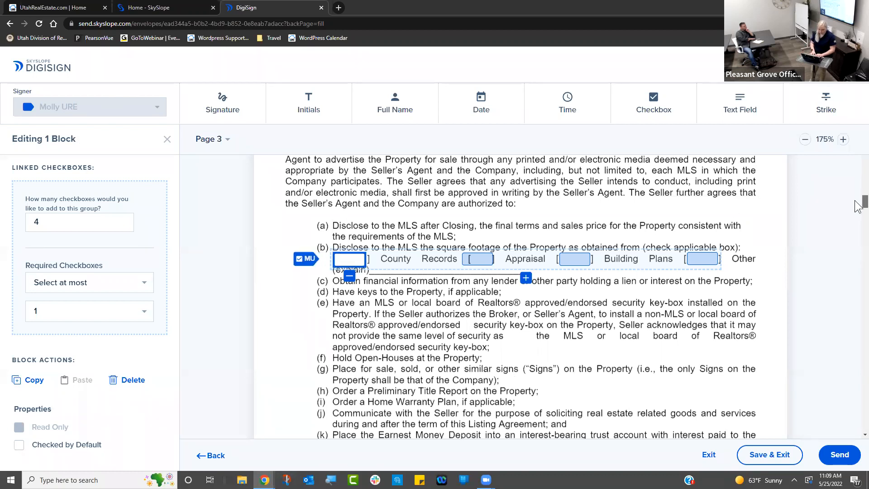
- Select the whole linked checkbox group and finish editing it
{"action": "scroll", "coordinate": [856, 206], "scroll_direction": "down", "scroll_amount": 4}
{"action": "scroll", "coordinate": [856, 202], "scroll_direction": "up", "scroll_amount": 10}
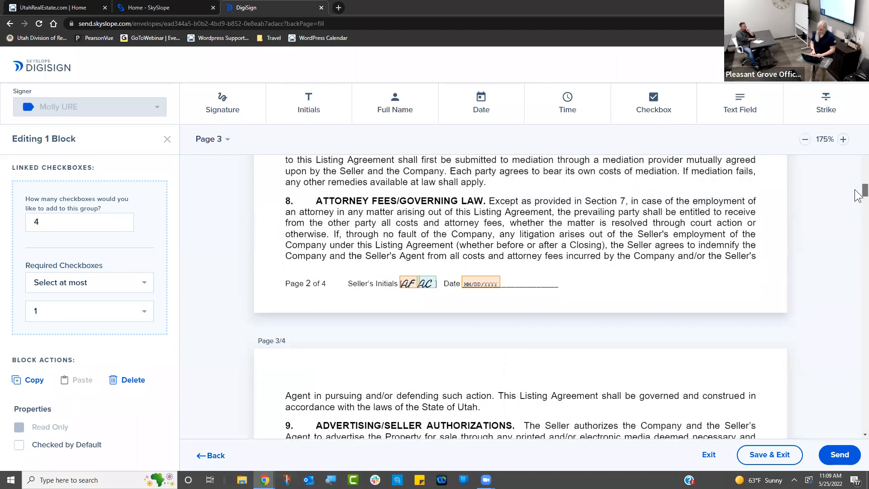
{"action": "scroll", "coordinate": [856, 198], "scroll_direction": "up", "scroll_amount": 6}
{"action": "scroll", "coordinate": [857, 204], "scroll_direction": "down", "scroll_amount": 14}
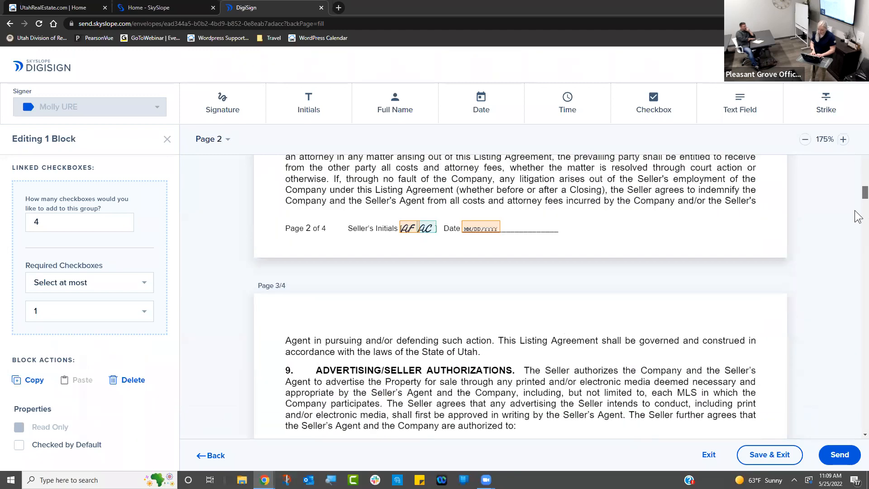
{"action": "scroll", "coordinate": [857, 208], "scroll_direction": "up", "scroll_amount": 7}
{"action": "left_click_drag", "start_coordinate": [855, 195], "coordinate": [855, 196]}
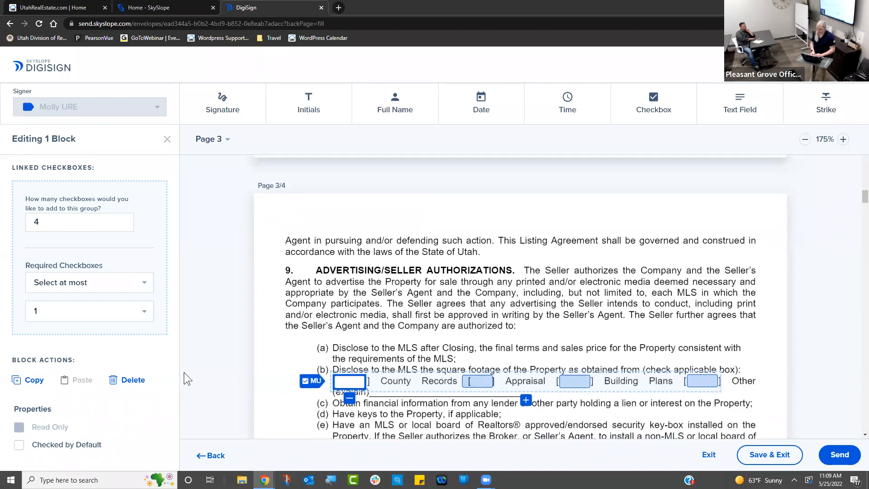
{"action": "left_click", "coordinate": [382, 382]}
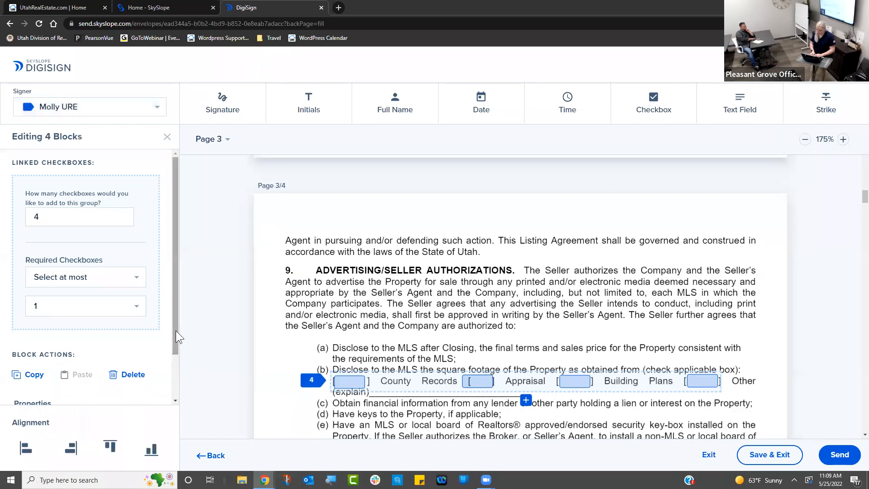
{"action": "scroll", "coordinate": [176, 330], "scroll_direction": "down", "scroll_amount": 1}
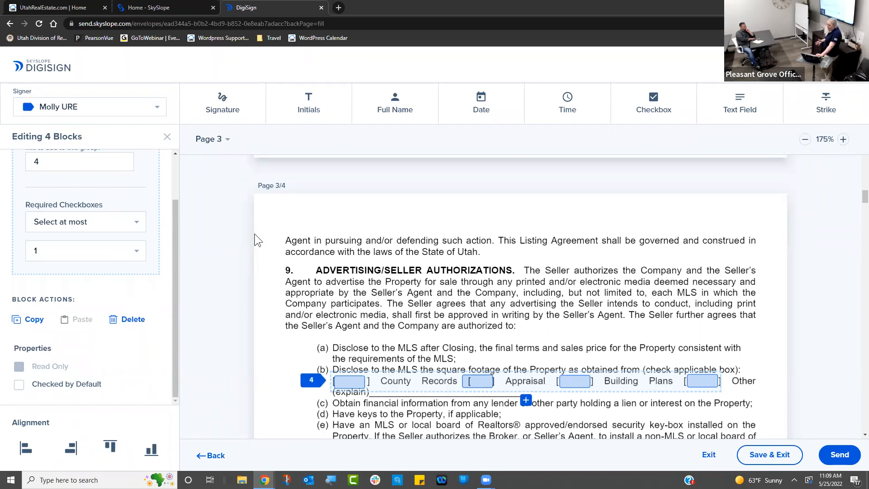
{"action": "left_click", "coordinate": [167, 137]}
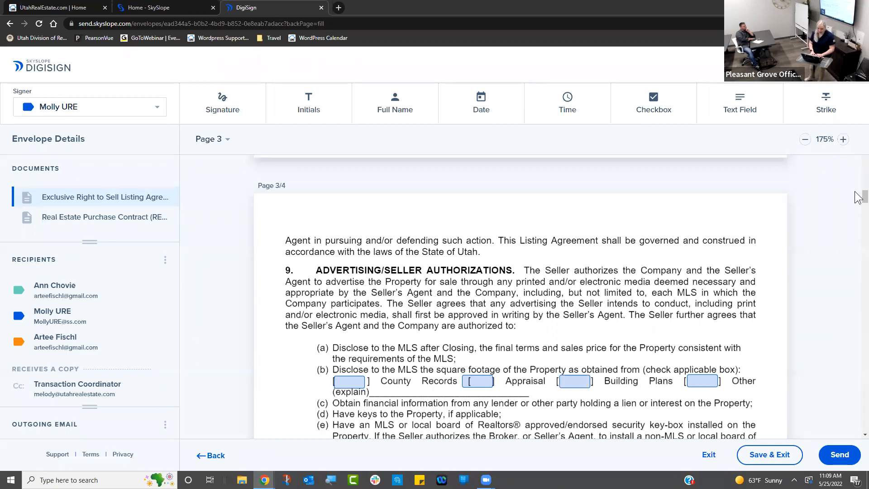
- With the first seller as signer, draw a required text field over the first Address/Phone line
{"action": "scroll", "coordinate": [856, 211], "scroll_direction": "down", "scroll_amount": 10}
{"action": "scroll", "coordinate": [856, 235], "scroll_direction": "down", "scroll_amount": 10}
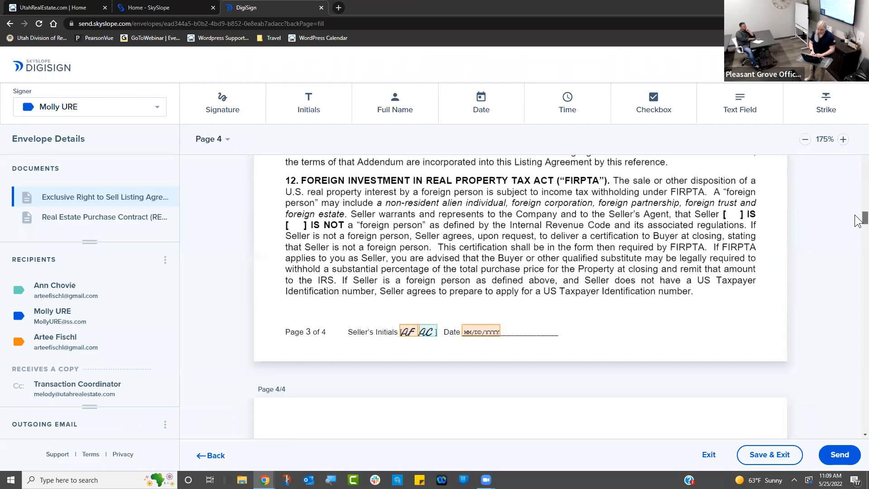
{"action": "scroll", "coordinate": [859, 267], "scroll_direction": "up", "scroll_amount": 8}
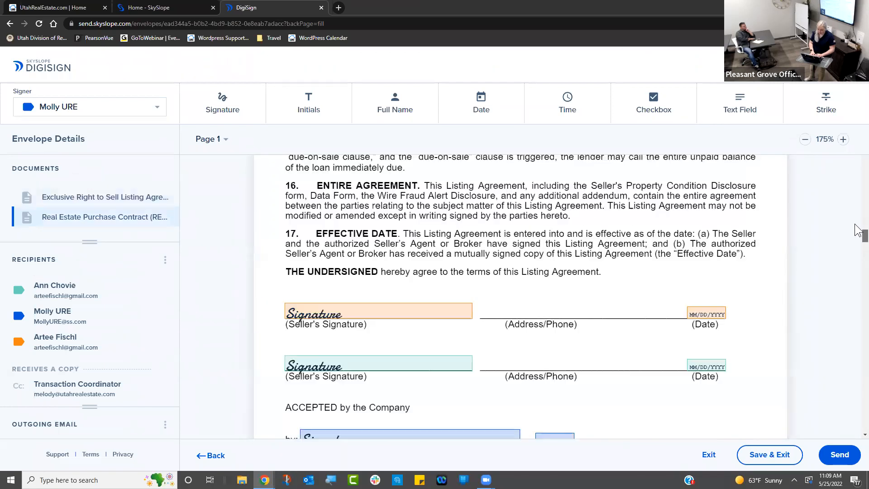
{"action": "scroll", "coordinate": [858, 244], "scroll_direction": "down", "scroll_amount": 4}
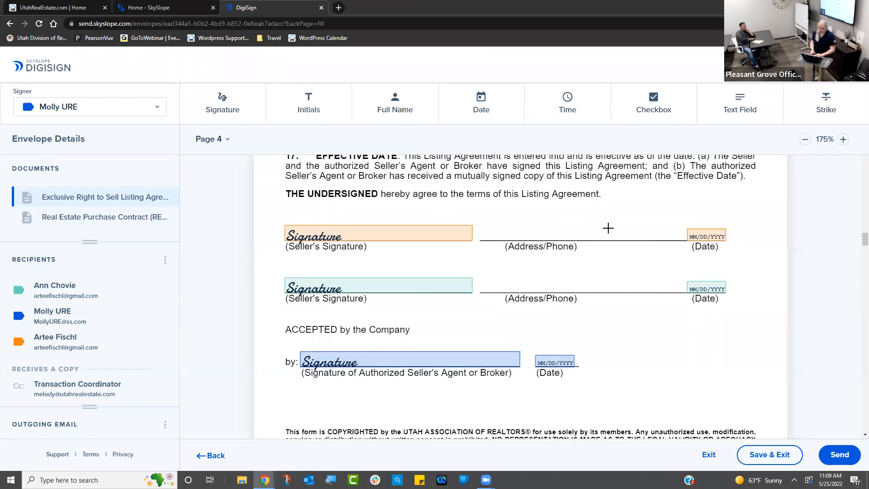
{"action": "left_click", "coordinate": [128, 116]}
{"action": "left_click", "coordinate": [116, 127]}
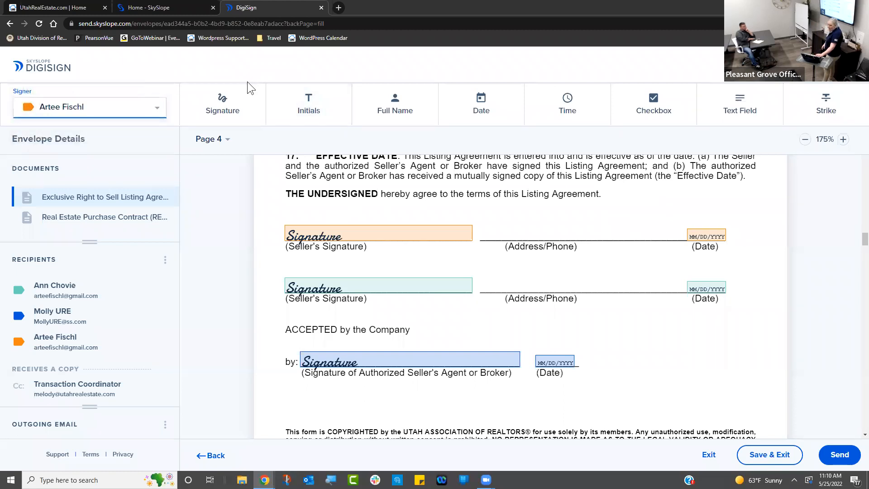
{"action": "left_click", "coordinate": [308, 99]}
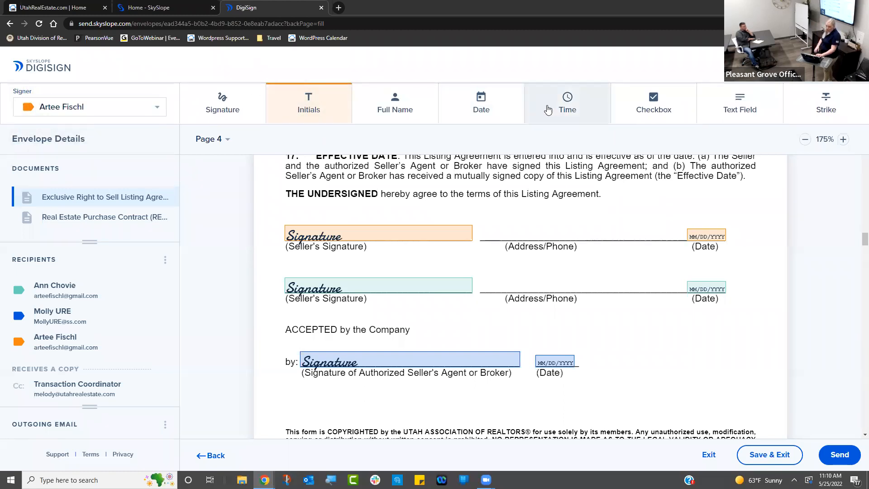
{"action": "left_click", "coordinate": [730, 108]}
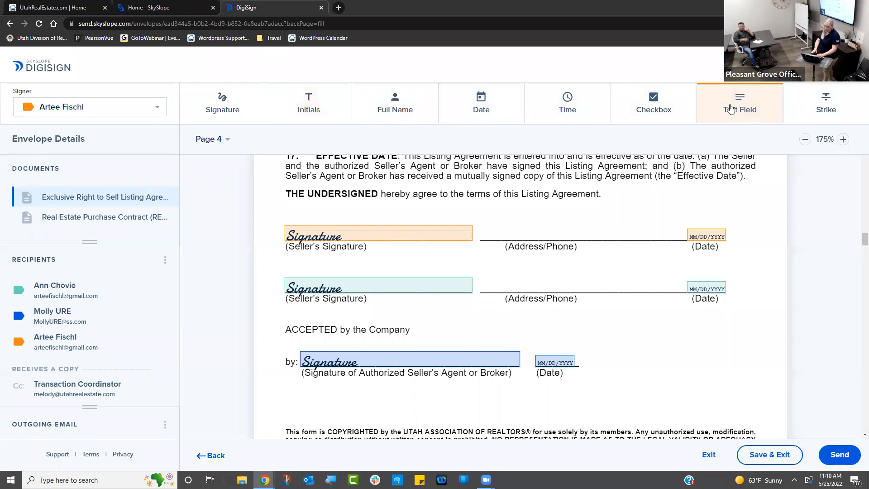
{"action": "left_click_drag", "start_coordinate": [478, 223], "coordinate": [682, 242]}
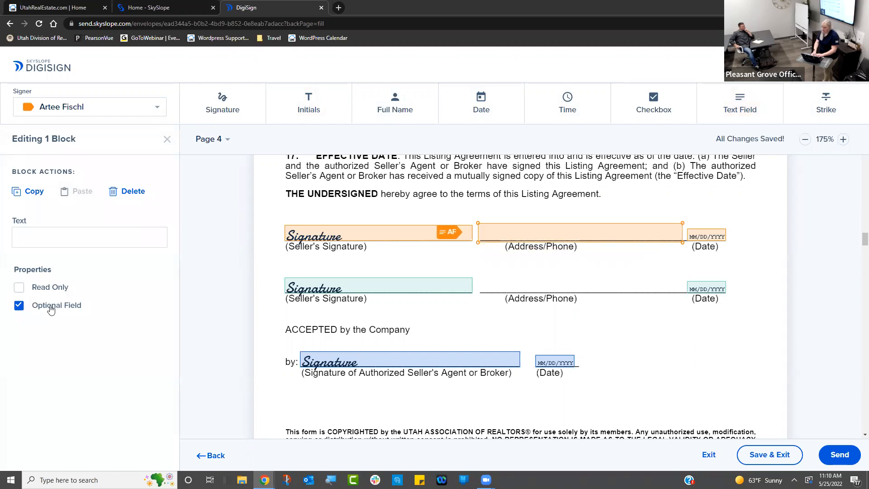
{"action": "left_click", "coordinate": [19, 306]}
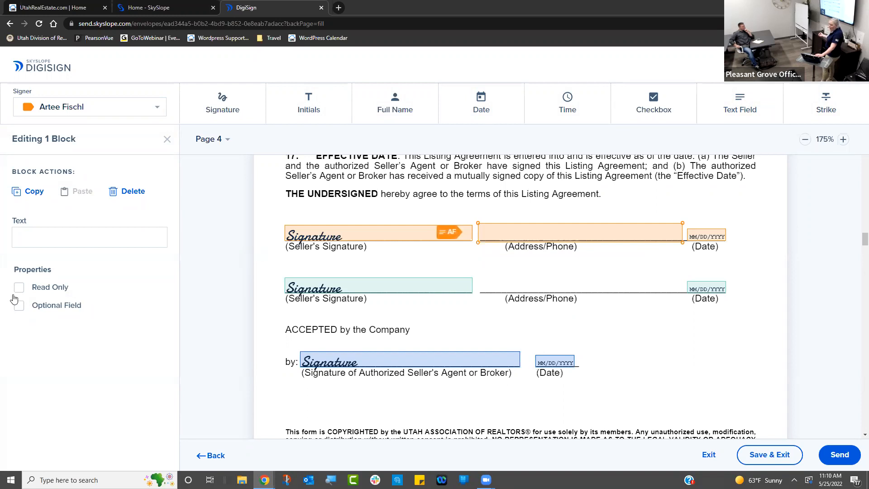
{"action": "left_click", "coordinate": [58, 233]}
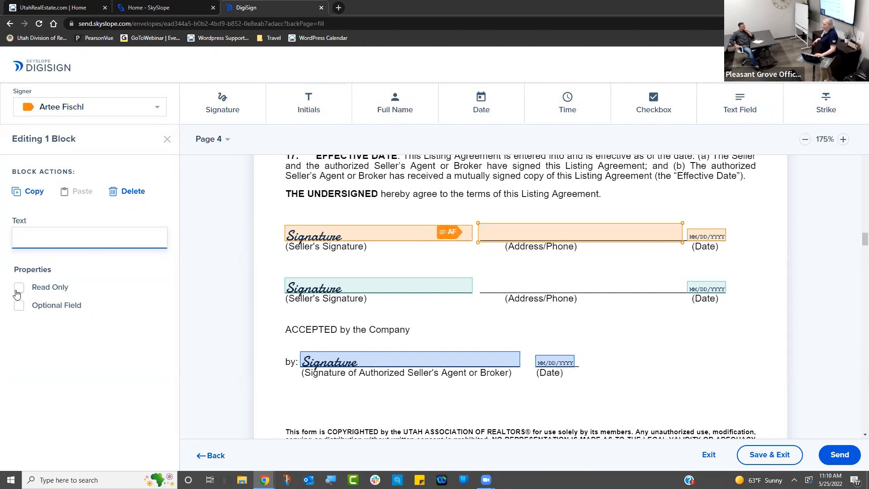
{"action": "left_click", "coordinate": [139, 105]}
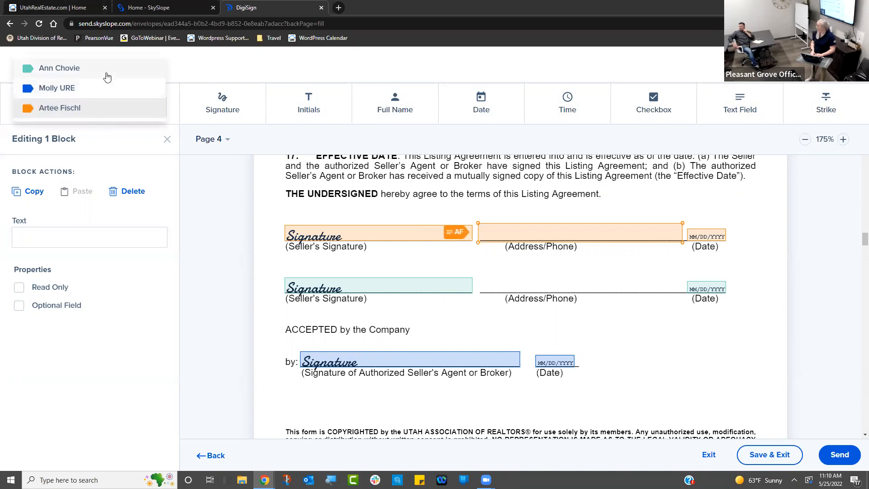
- Keep the first address field assigned to the first seller
{"action": "left_click", "coordinate": [105, 74]}
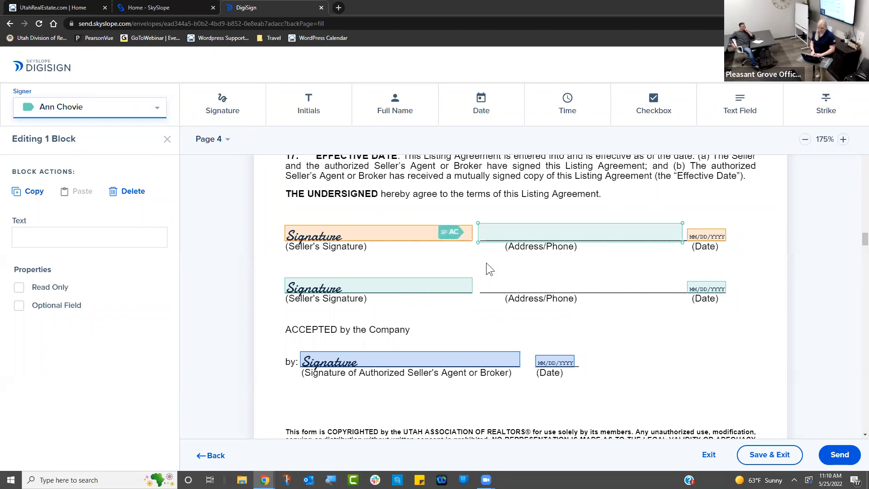
{"action": "left_click", "coordinate": [109, 116]}
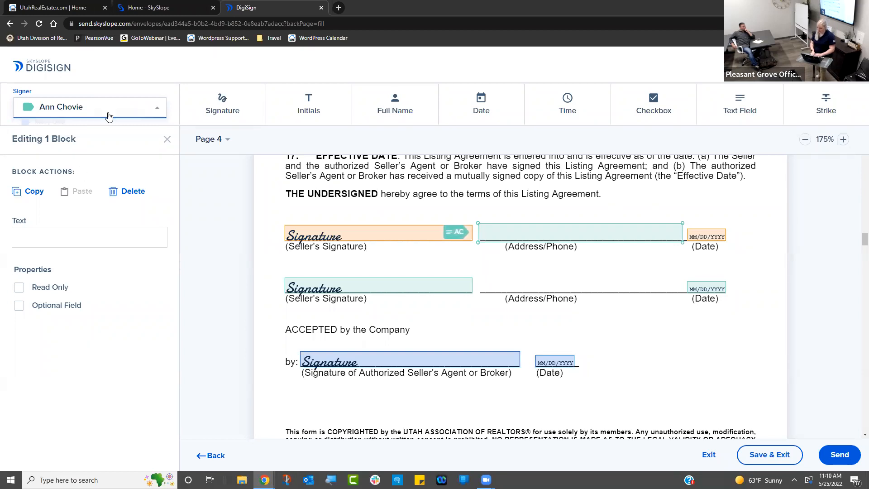
{"action": "left_click", "coordinate": [92, 147]}
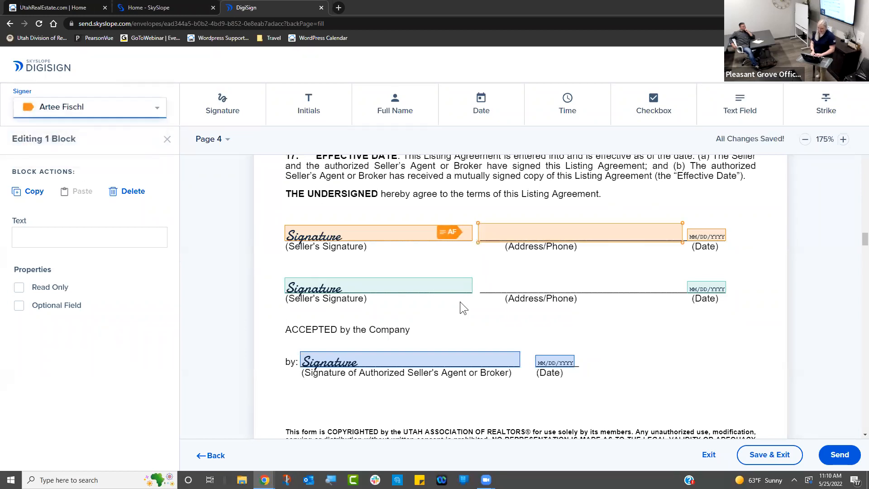
{"action": "left_click", "coordinate": [516, 278]}
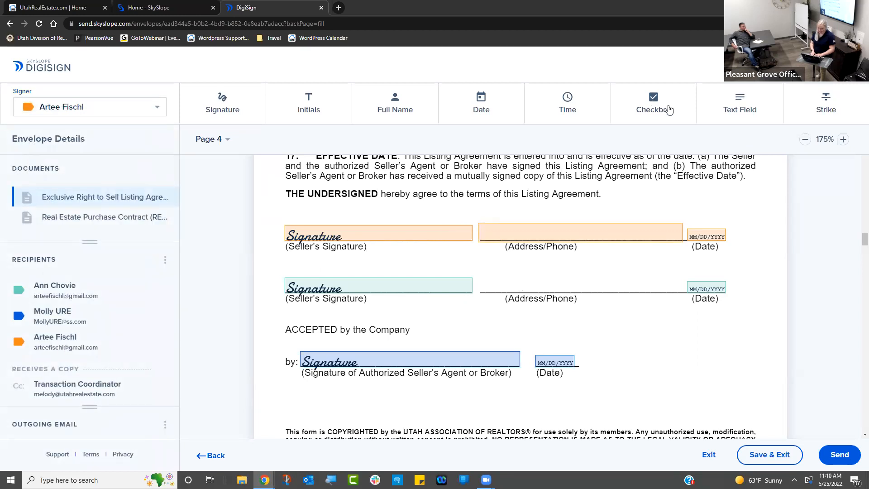
- Draw a required text field for the second seller over the second Address/Phone line
{"action": "left_click", "coordinate": [133, 107]}
{"action": "left_click", "coordinate": [149, 69]}
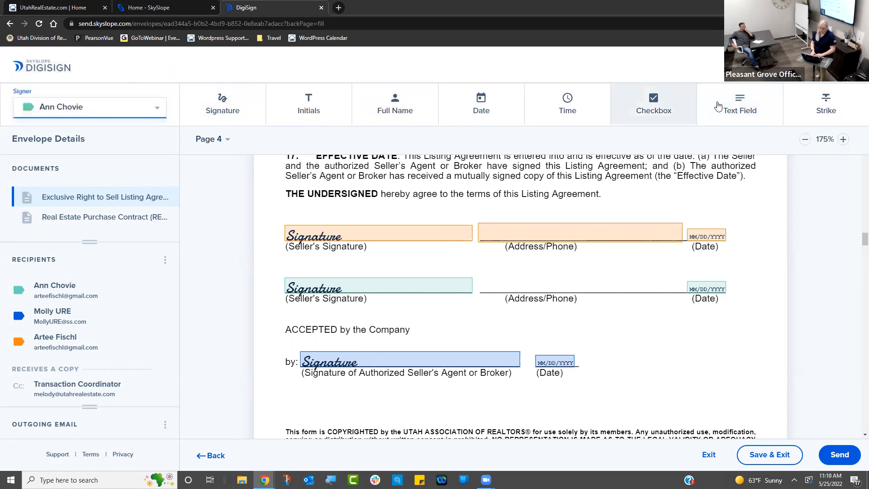
{"action": "left_click", "coordinate": [726, 109]}
{"action": "left_click_drag", "start_coordinate": [479, 272], "coordinate": [681, 292]}
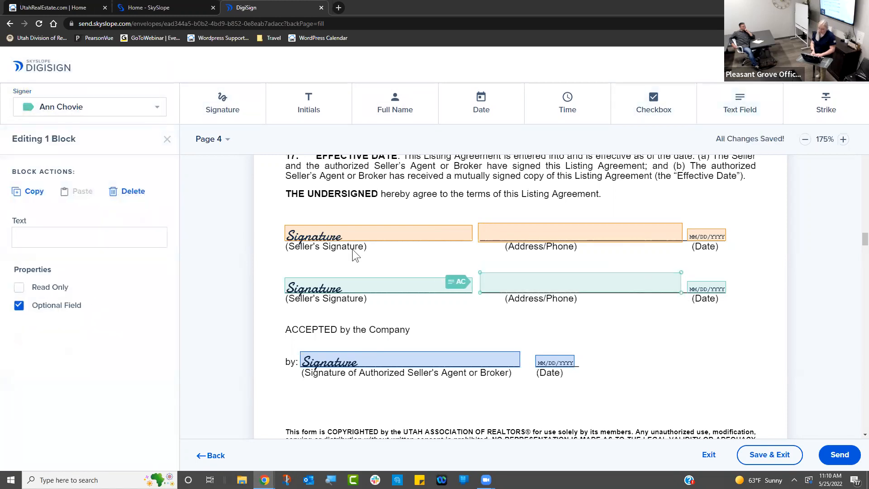
{"action": "left_click", "coordinate": [19, 309]}
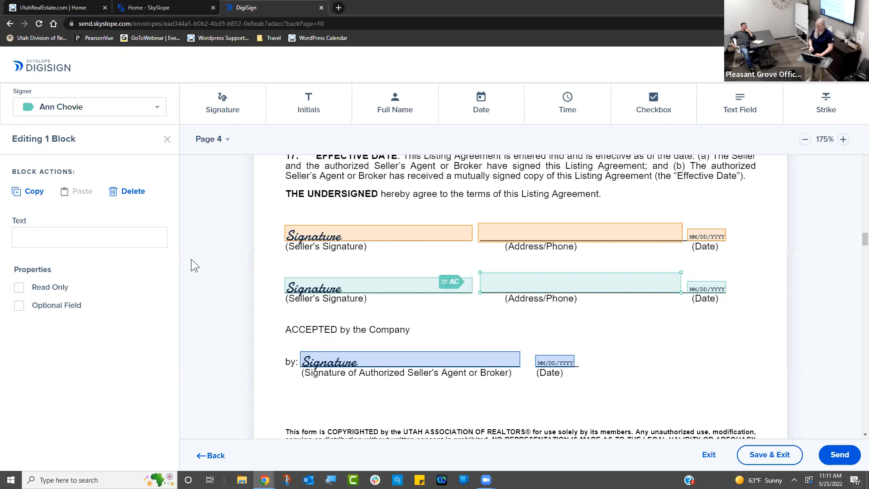
{"action": "left_click", "coordinate": [727, 366]}
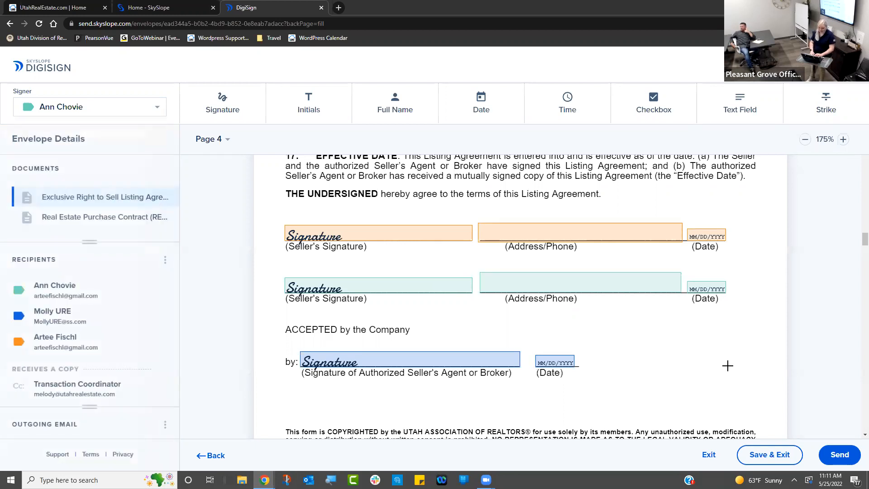
- Deselect the second address field and scroll into the Real Estate Purchase Contract
{"action": "left_click", "coordinate": [626, 281]}
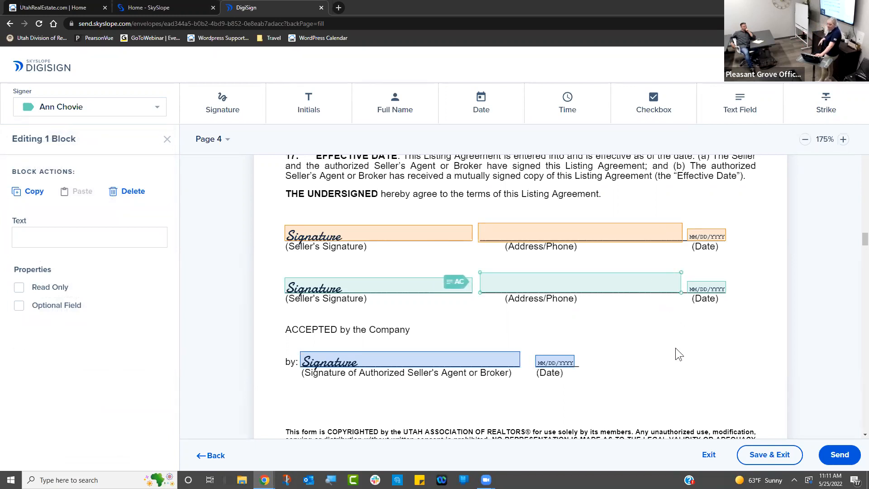
{"action": "left_click", "coordinate": [680, 369]}
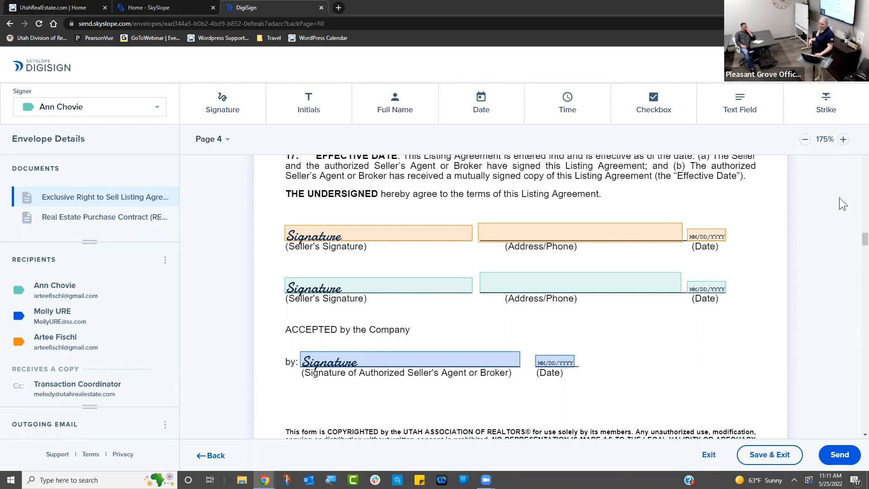
{"action": "scroll", "coordinate": [857, 333], "scroll_direction": "down", "scroll_amount": 10}
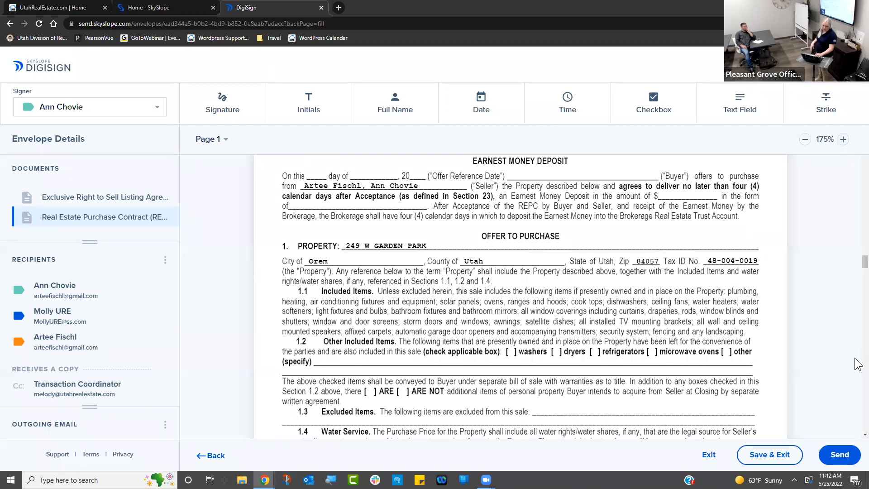
- Scroll to page 4 of the purchase contract and check the Recipients options menu
{"action": "scroll", "coordinate": [854, 361], "scroll_direction": "down", "scroll_amount": 15}
{"action": "scroll", "coordinate": [858, 364], "scroll_direction": "down", "scroll_amount": 20}
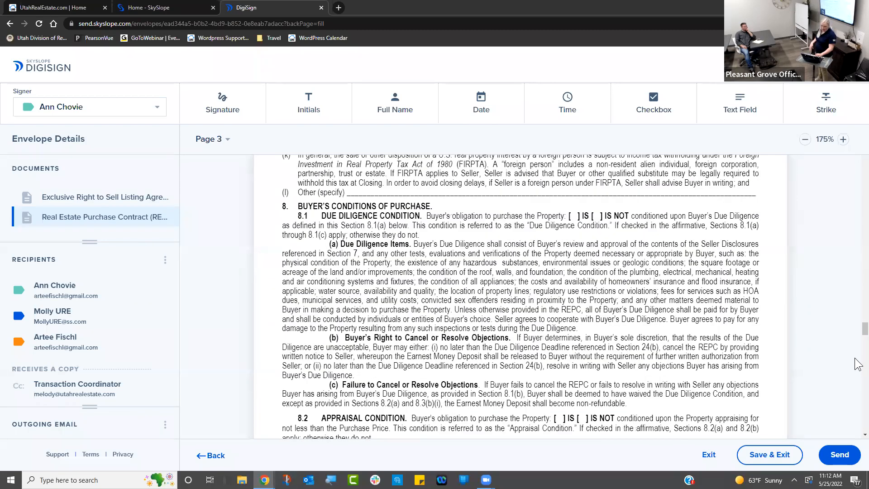
{"action": "scroll", "coordinate": [858, 364], "scroll_direction": "down", "scroll_amount": 5}
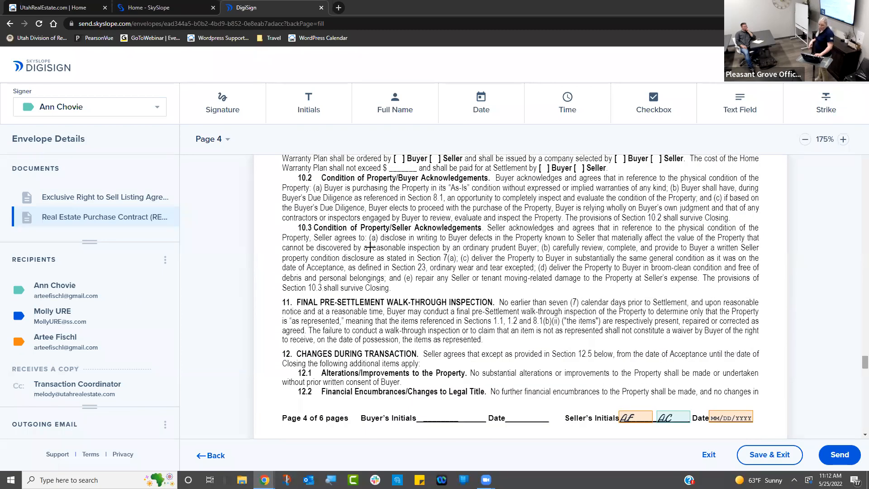
{"action": "left_click", "coordinate": [165, 260]}
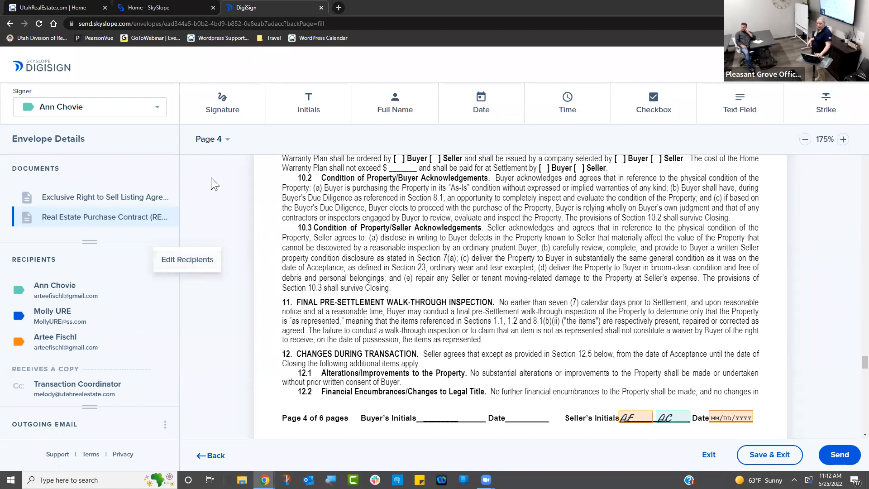
{"action": "left_click", "coordinate": [310, 99]}
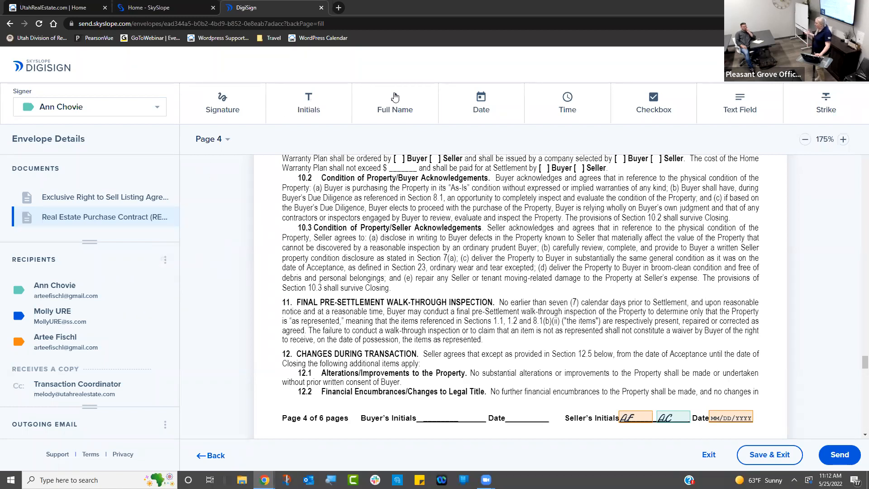
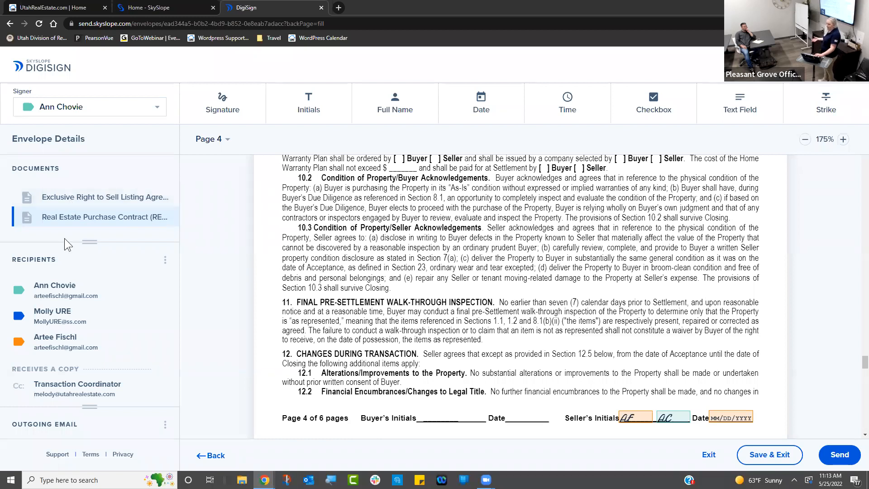
- Open Edit Recipients from the Recipients three-dot menu to change the signing order
{"action": "left_click", "coordinate": [165, 260]}
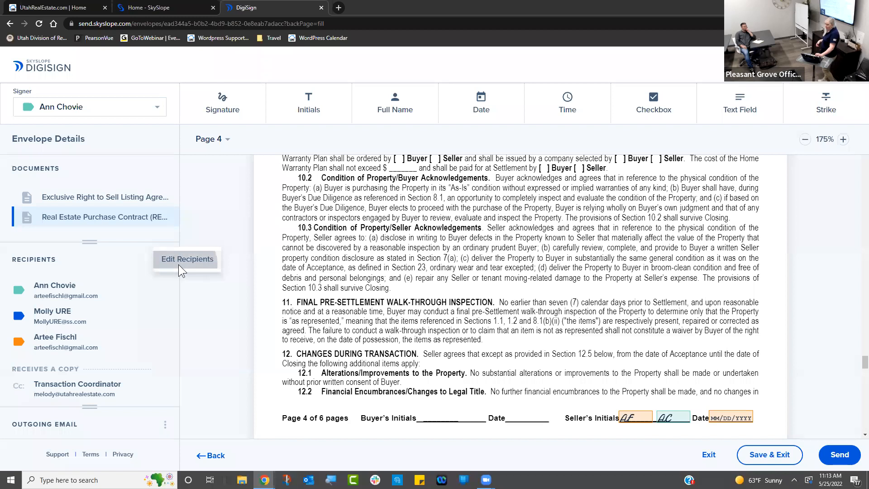
{"action": "left_click", "coordinate": [180, 267]}
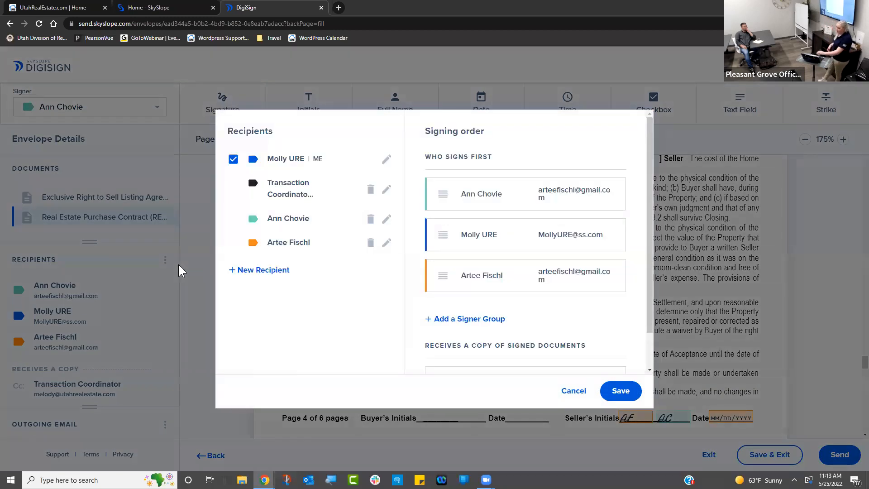
- Add a second signer group, move both sellers into Who Signs Second, and save
{"action": "left_click", "coordinate": [461, 326]}
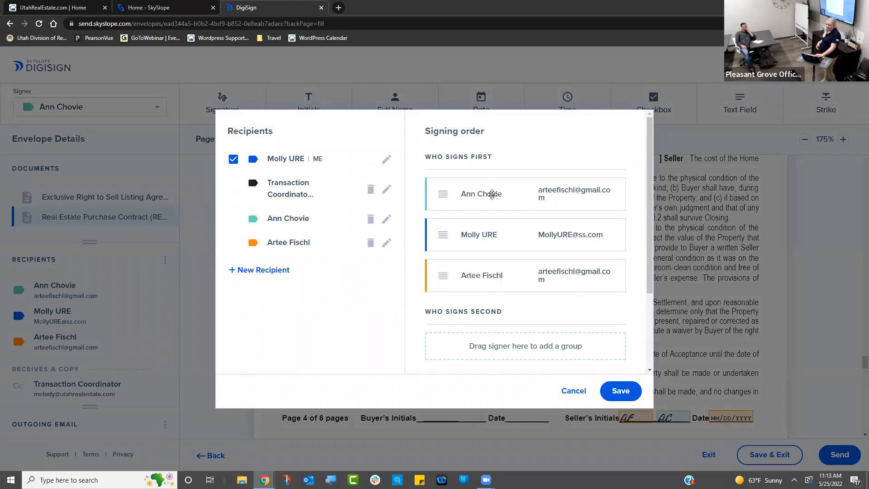
{"action": "left_click_drag", "start_coordinate": [484, 274], "coordinate": [481, 341]}
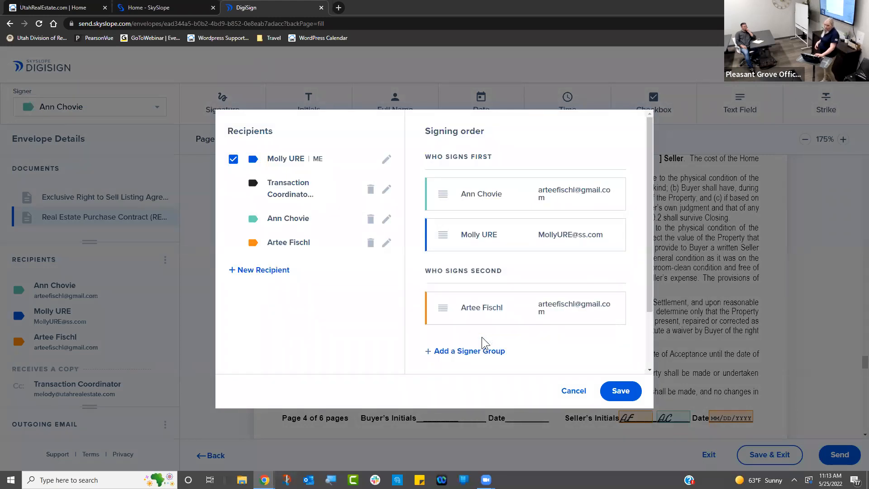
{"action": "left_click_drag", "start_coordinate": [496, 196], "coordinate": [511, 316]}
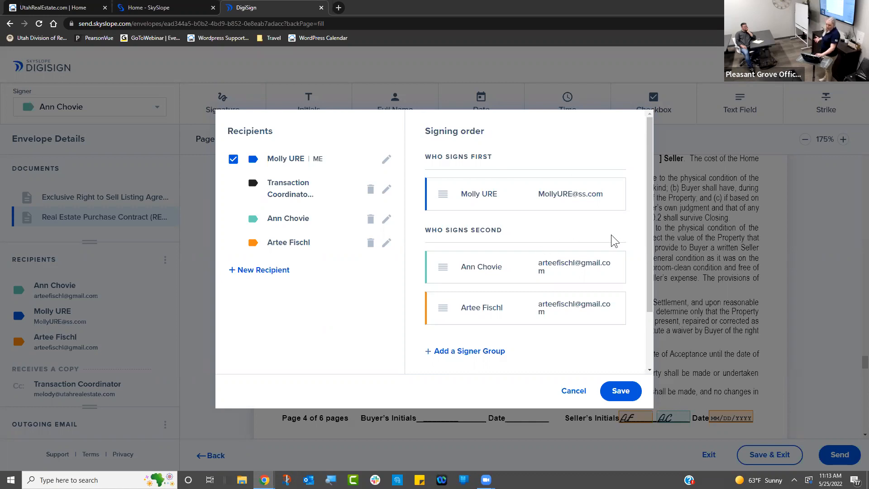
{"action": "scroll", "coordinate": [650, 246], "scroll_direction": "down", "scroll_amount": 2}
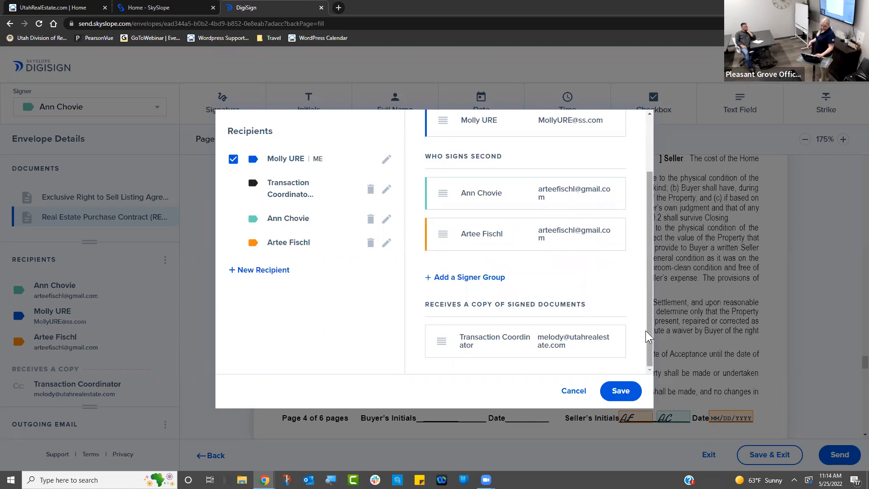
{"action": "left_click_drag", "start_coordinate": [649, 337], "coordinate": [654, 273]}
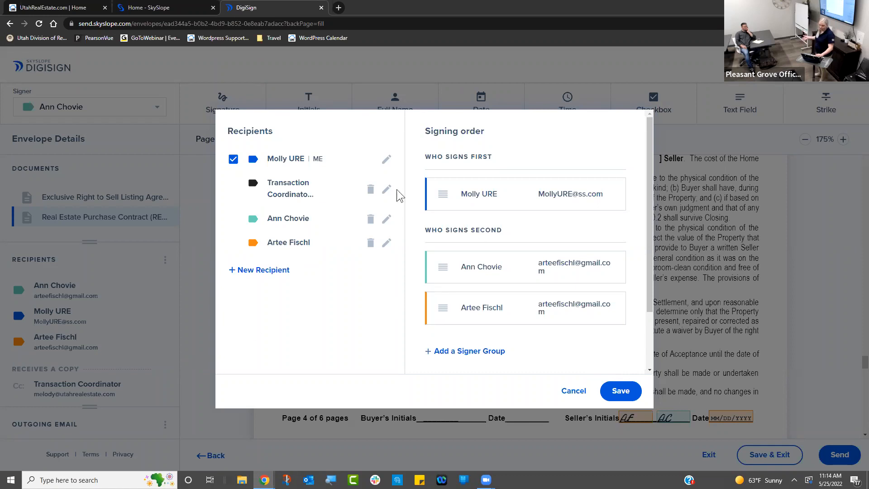
{"action": "left_click", "coordinate": [621, 392]}
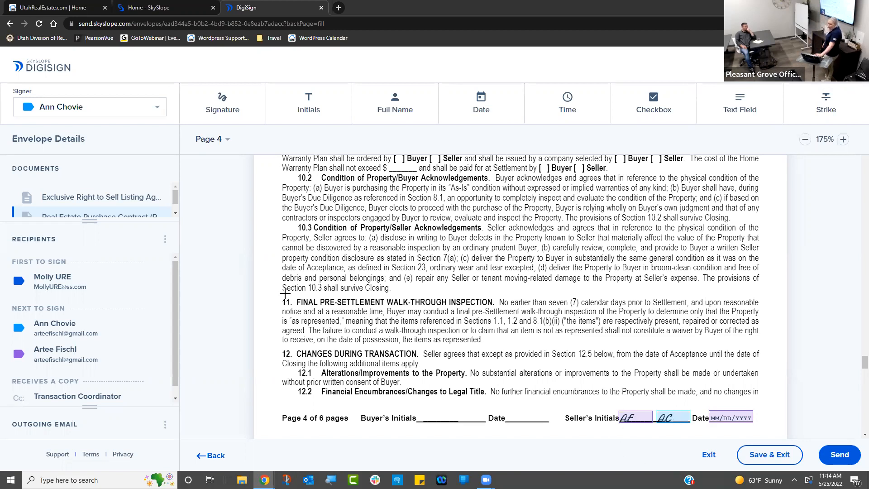
{"action": "left_click", "coordinate": [54, 110]}
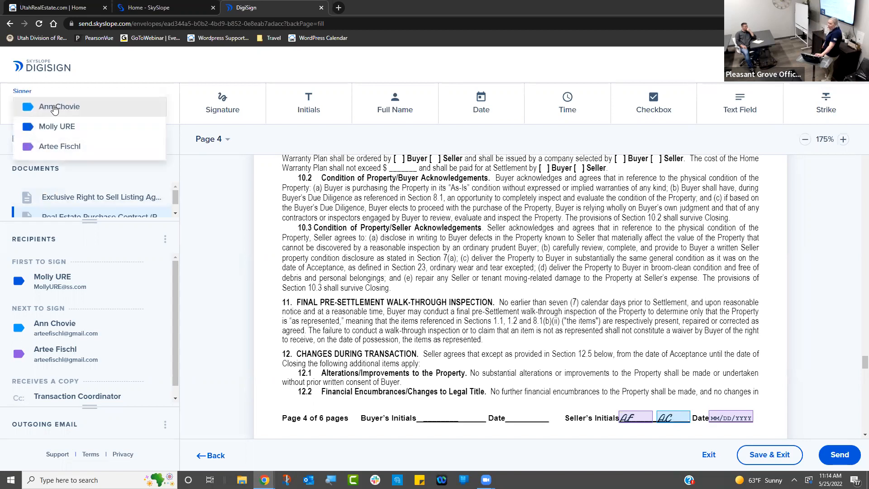
{"action": "left_click", "coordinate": [54, 108]}
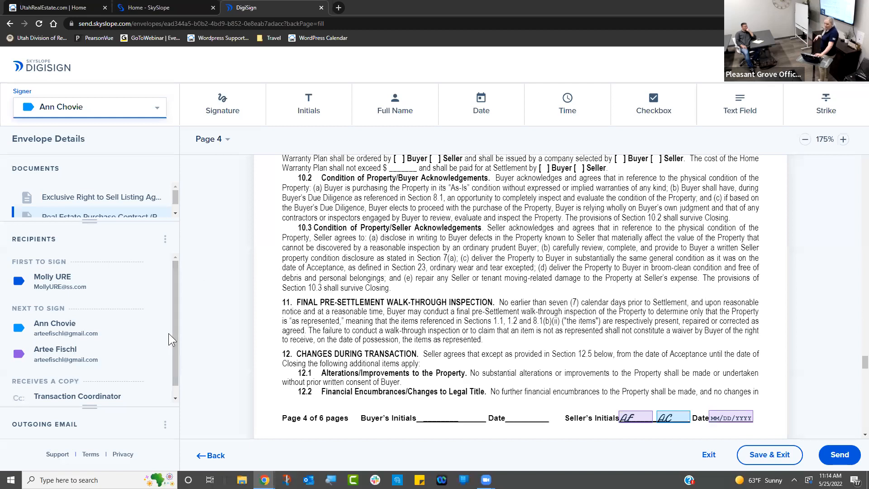
{"action": "left_click", "coordinate": [164, 426]}
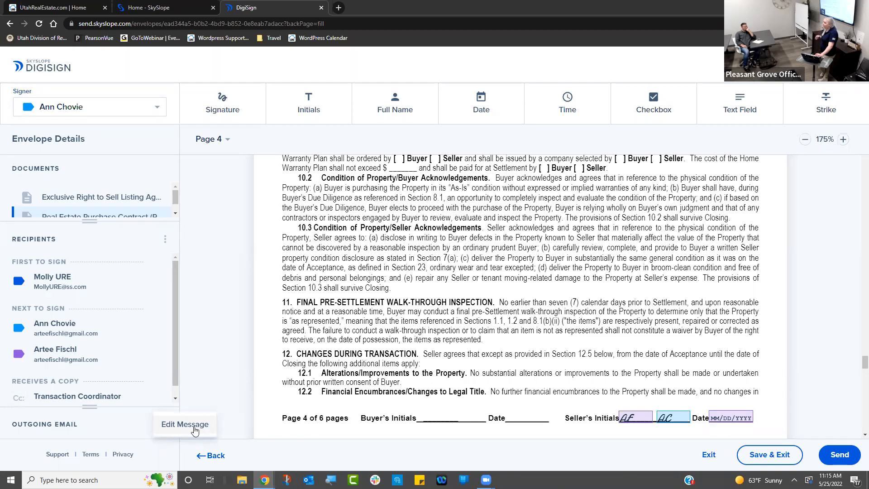
{"action": "left_click", "coordinate": [454, 361]}
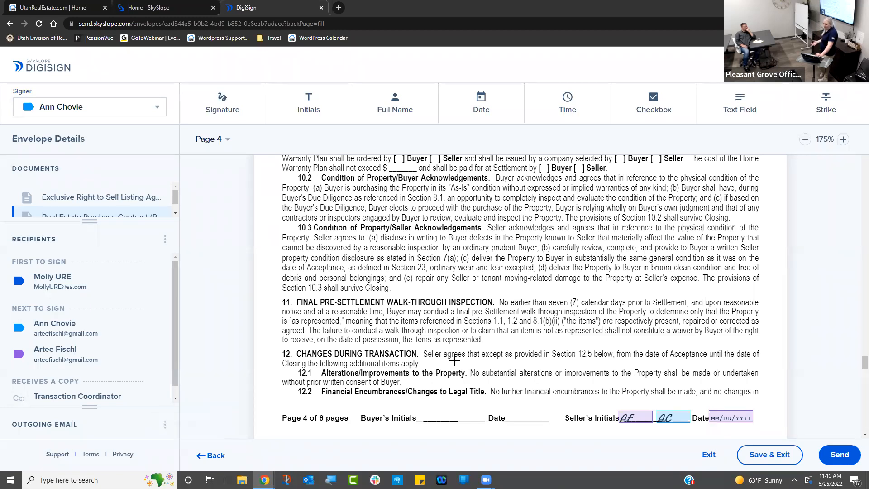
- Review the default email subject and message, then send the envelope for signatures
{"action": "left_click", "coordinate": [840, 455]}
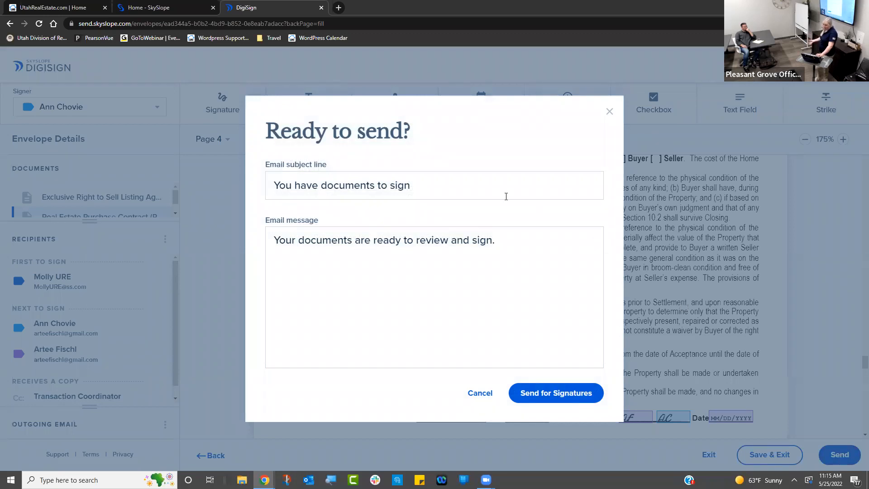
{"action": "left_click", "coordinate": [477, 182]}
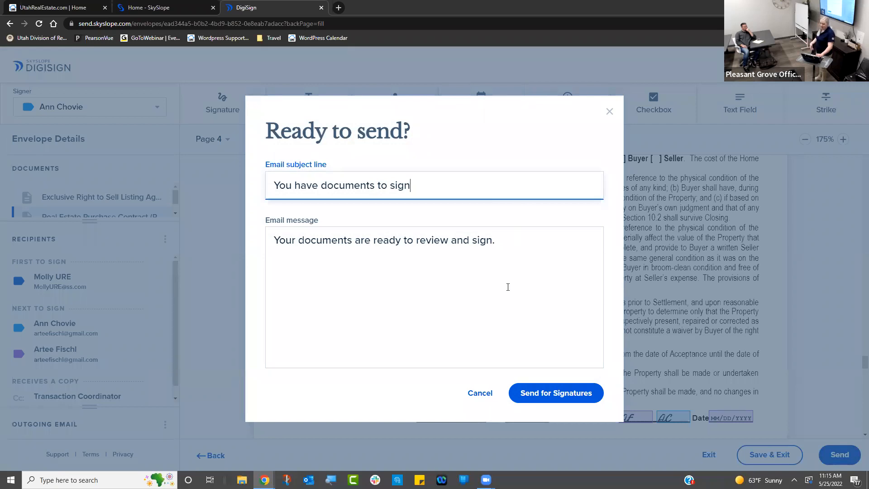
{"action": "left_click", "coordinate": [526, 242]}
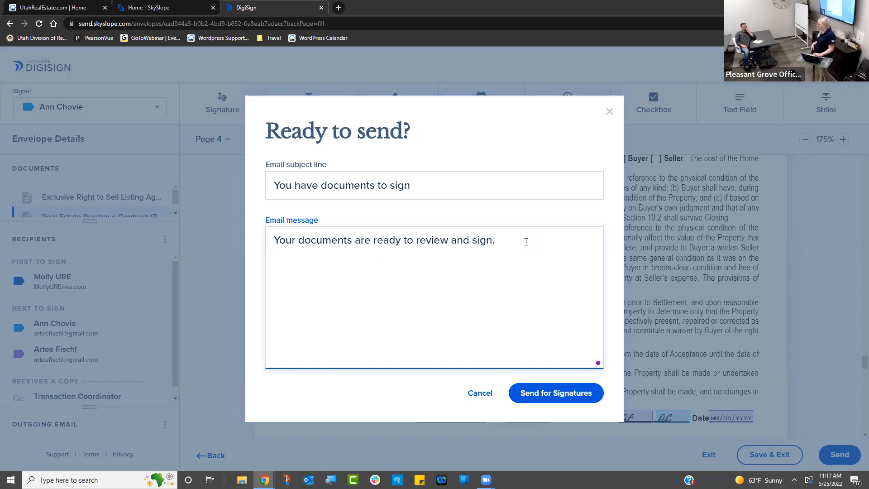
{"action": "left_click", "coordinate": [546, 394]}
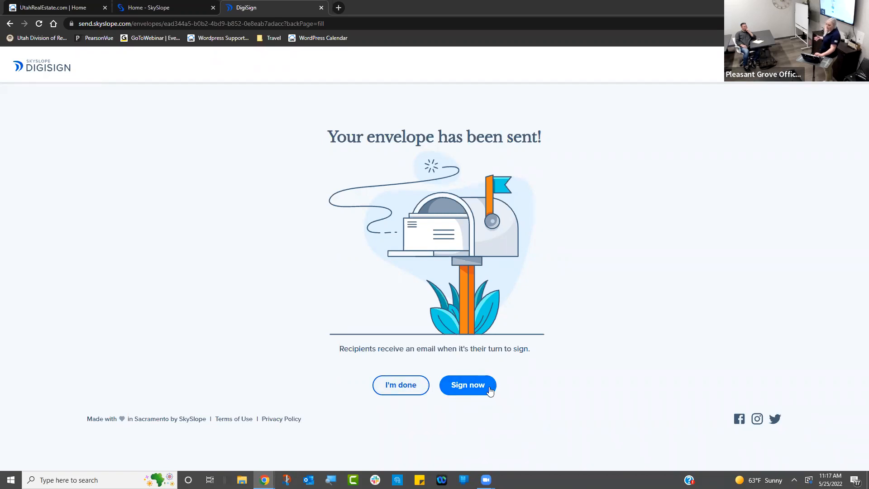
- Choose Sign now to start signing the listing agreement immediately
{"action": "left_click", "coordinate": [489, 389]}
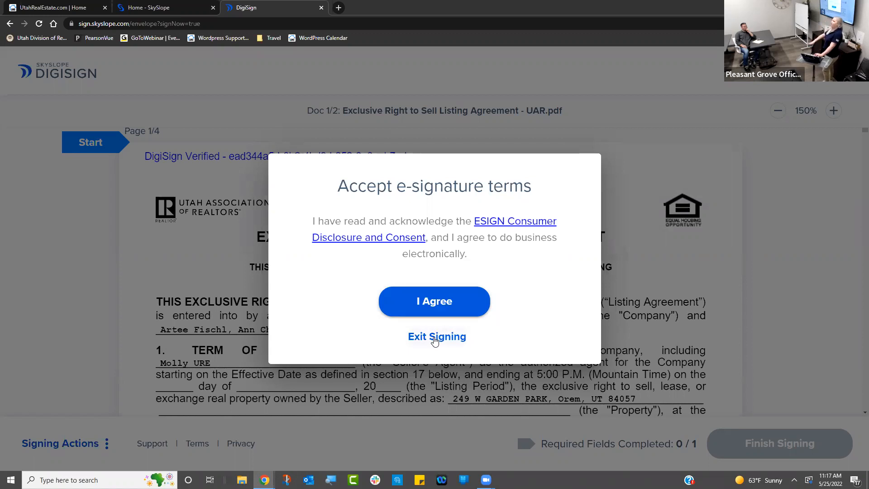
- Accept the e-signature terms with I Agree
{"action": "left_click", "coordinate": [431, 310]}
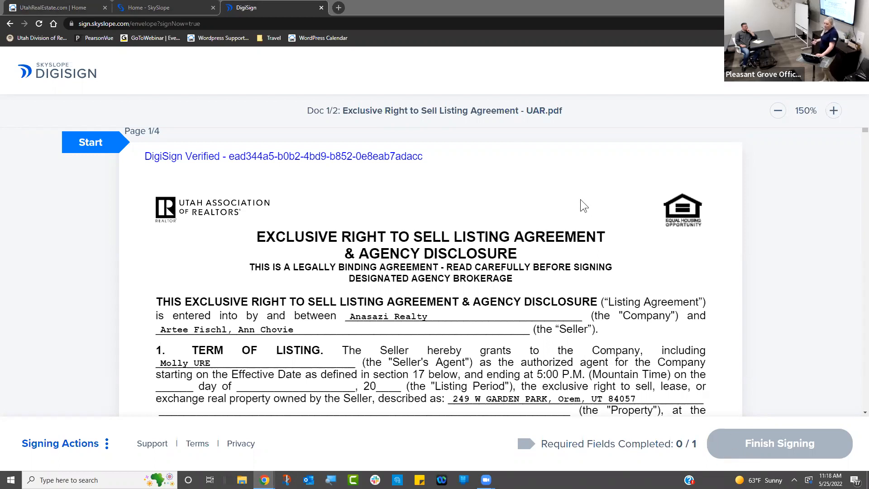
- Tick County Records as the square-footage source and begin the agent's signature
{"action": "left_click", "coordinate": [80, 138]}
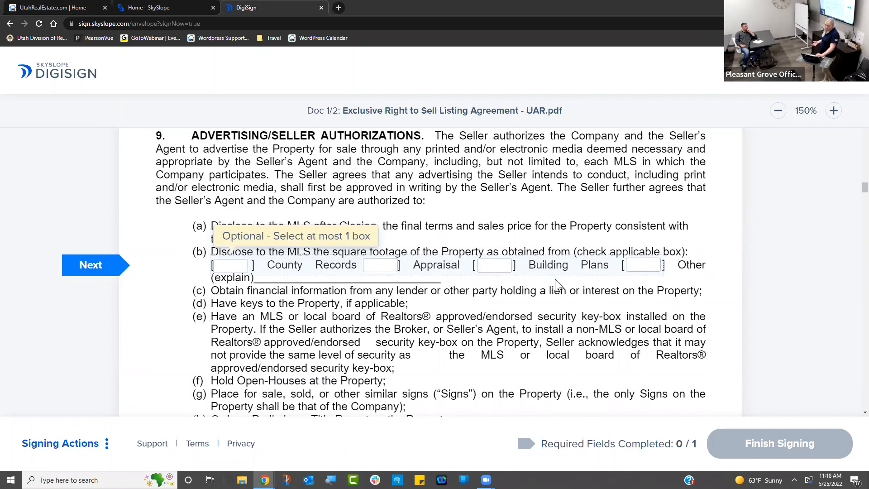
{"action": "left_click", "coordinate": [234, 266]}
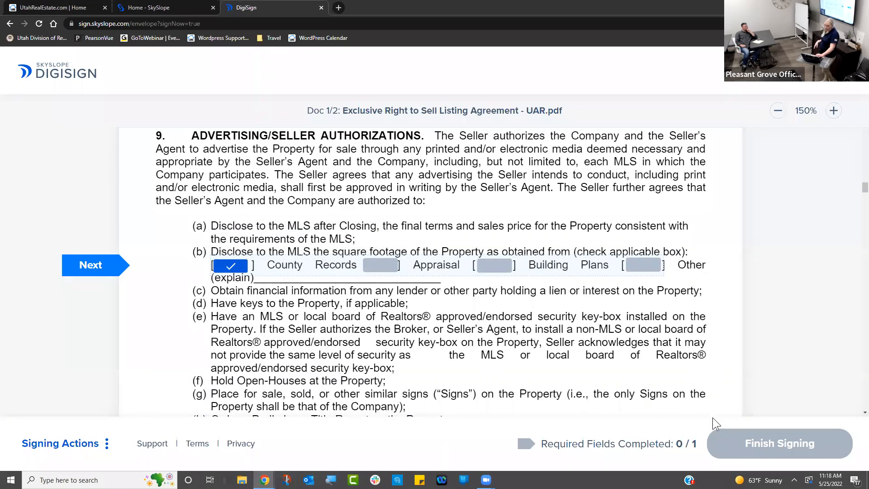
{"action": "left_click", "coordinate": [84, 264]}
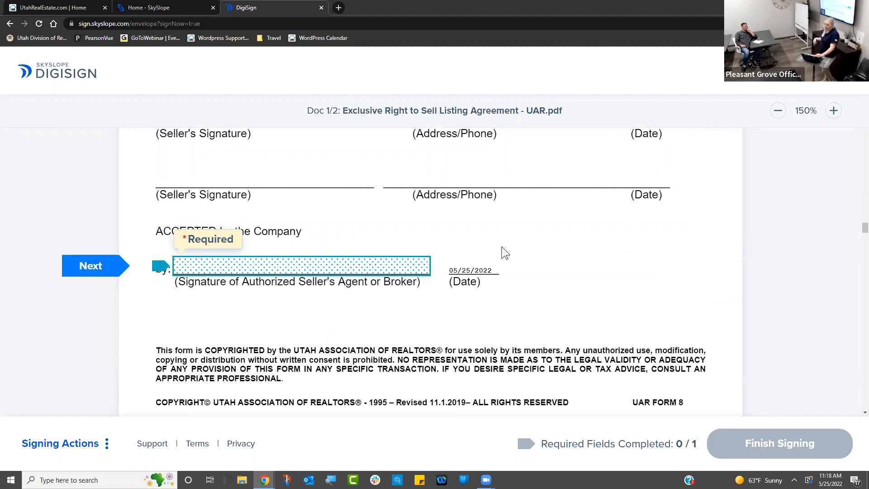
{"action": "left_click", "coordinate": [318, 263]}
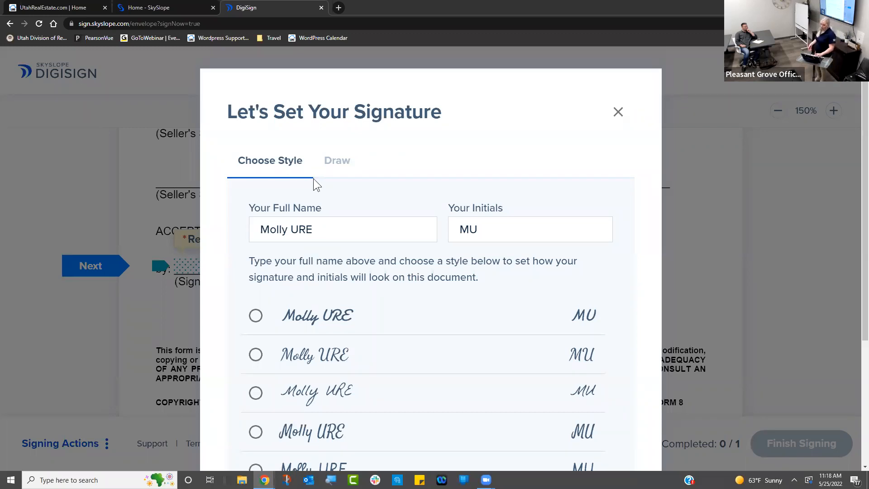
- Confirm the prefilled name and initials, then hand-draw the signature and initials
{"action": "left_click", "coordinate": [357, 220]}
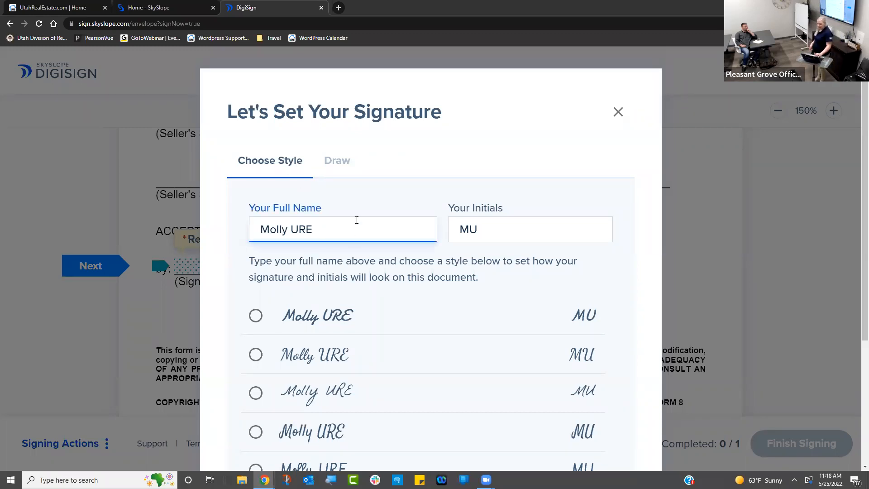
{"action": "left_click", "coordinate": [561, 233]}
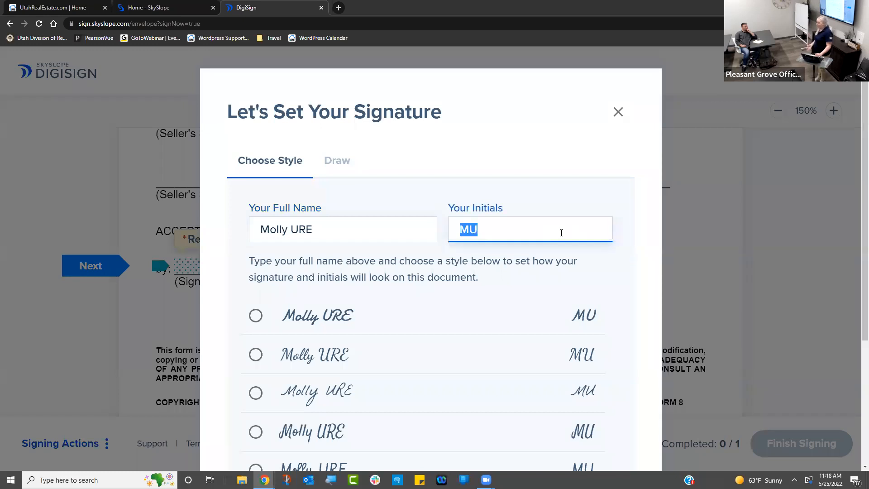
{"action": "left_click", "coordinate": [338, 167]}
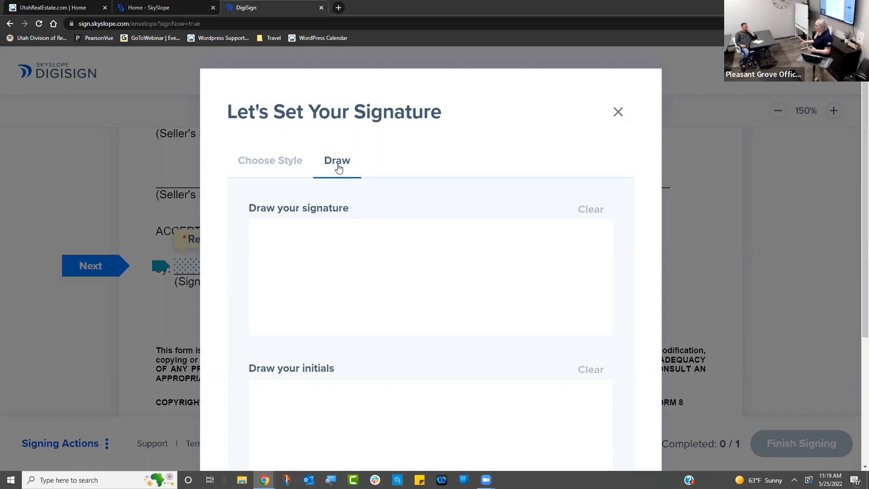
{"action": "mouse_move", "coordinate": [311, 273]}
{"action": "left_mouse_down"}
{"action": "mouse_move", "coordinate": [325, 294]}
{"action": "mouse_move", "coordinate": [341, 289]}
{"action": "left_mouse_up"}
{"action": "left_click_drag", "start_coordinate": [351, 288], "coordinate": [356, 287]}
{"action": "mouse_move", "coordinate": [362, 289]}
{"action": "left_mouse_down"}
{"action": "mouse_move", "coordinate": [377, 275]}
{"action": "mouse_move", "coordinate": [378, 288]}
{"action": "left_mouse_up"}
{"action": "mouse_move", "coordinate": [385, 297]}
{"action": "left_mouse_down"}
{"action": "mouse_move", "coordinate": [424, 275]}
{"action": "mouse_move", "coordinate": [458, 290]}
{"action": "mouse_move", "coordinate": [480, 317]}
{"action": "mouse_move", "coordinate": [509, 290]}
{"action": "mouse_move", "coordinate": [564, 288]}
{"action": "left_mouse_up"}
{"action": "mouse_move", "coordinate": [347, 414]}
{"action": "left_mouse_down"}
{"action": "mouse_move", "coordinate": [362, 434]}
{"action": "mouse_move", "coordinate": [409, 403]}
{"action": "mouse_move", "coordinate": [378, 425]}
{"action": "mouse_move", "coordinate": [470, 398]}
{"action": "left_mouse_up"}
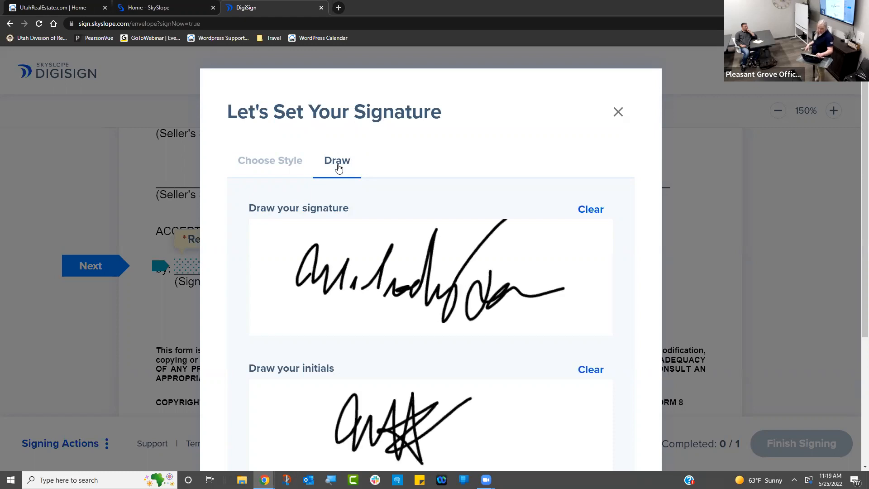
{"action": "scroll", "coordinate": [857, 256], "scroll_direction": "down", "scroll_amount": 3}
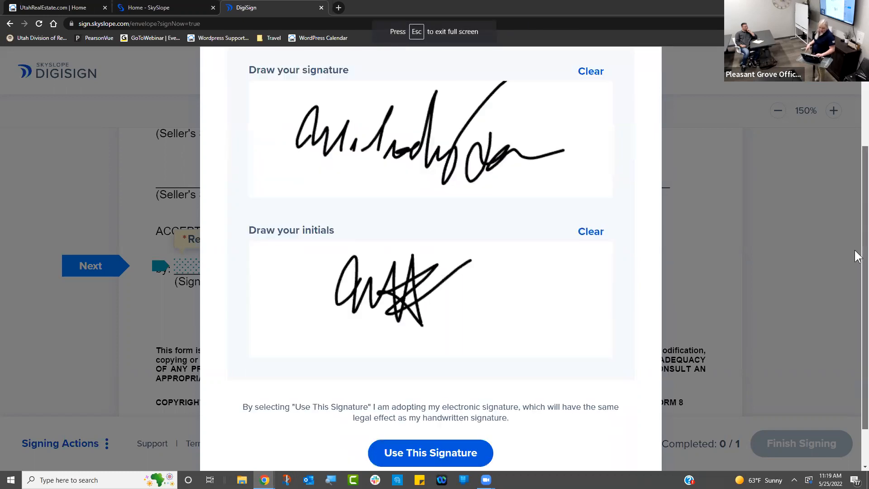
- Apply the drawn signature to the agent line, review Signing Actions, and finish signing
{"action": "left_click", "coordinate": [451, 451]}
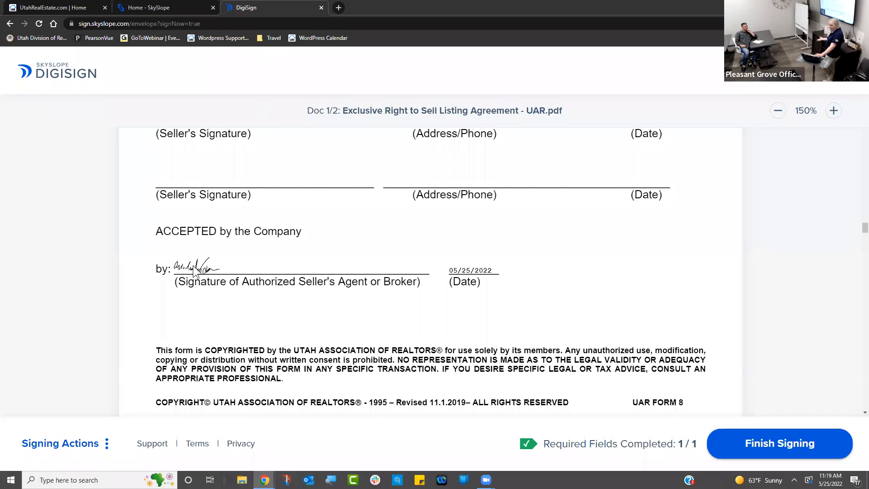
{"action": "left_click", "coordinate": [105, 447]}
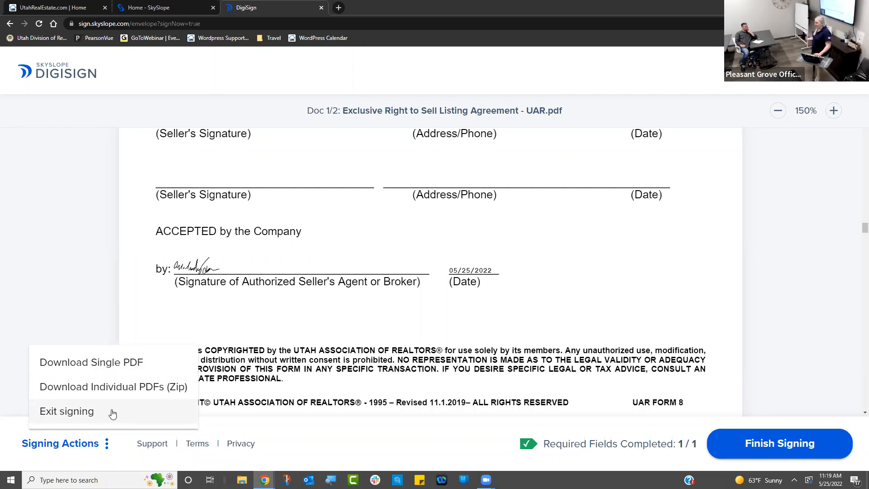
{"action": "left_click", "coordinate": [425, 315]}
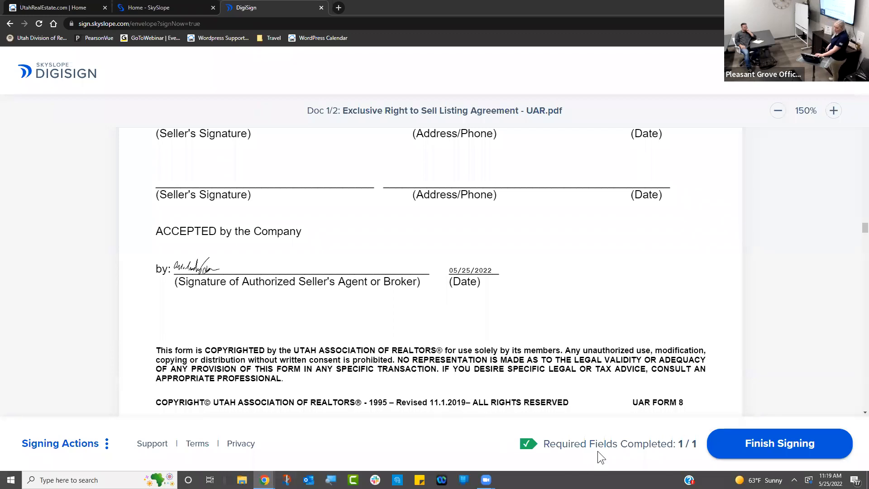
{"action": "left_click", "coordinate": [748, 448]}
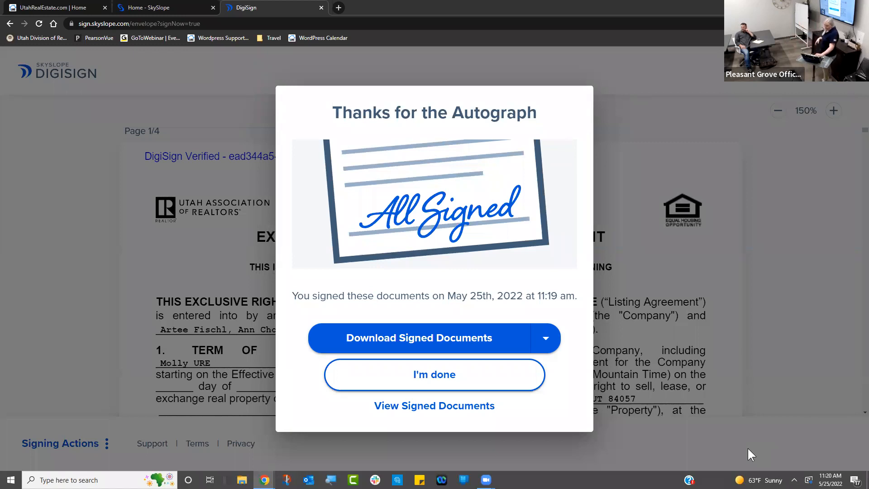
- Look over the signed-document download formats, then choose I'm done to return to the file
{"action": "left_click", "coordinate": [537, 340]}
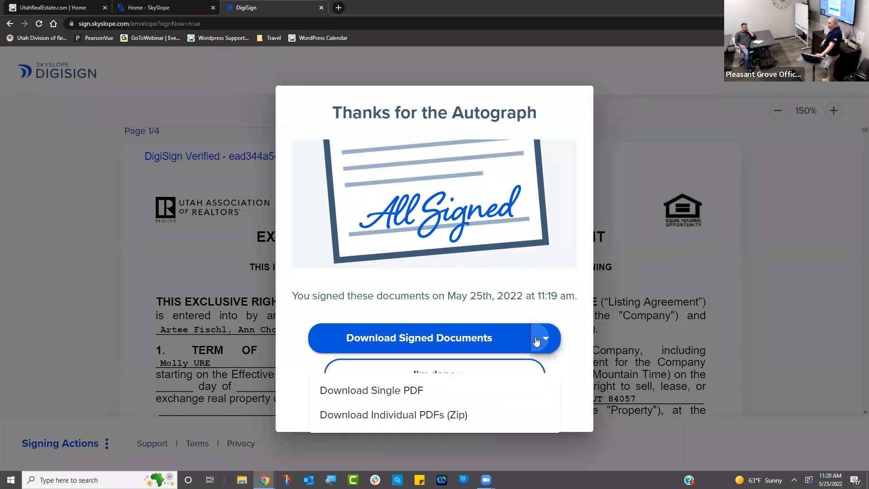
{"action": "left_click", "coordinate": [536, 340]}
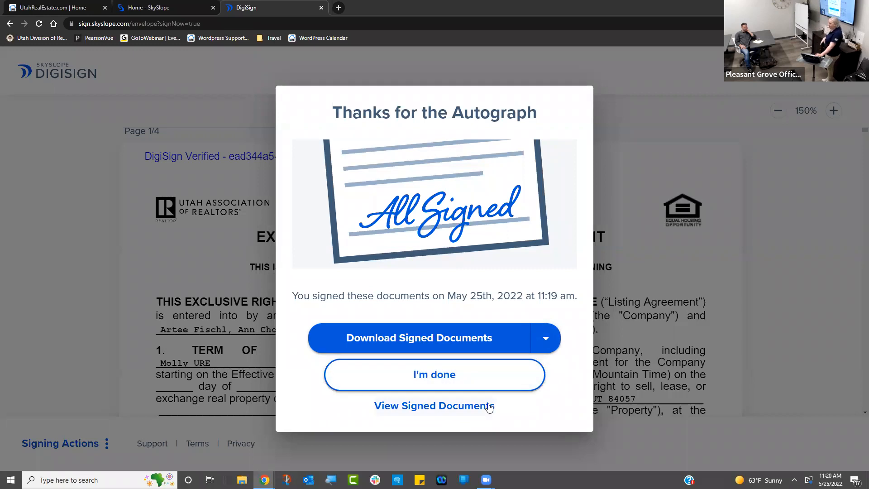
{"action": "left_click", "coordinate": [489, 369]}
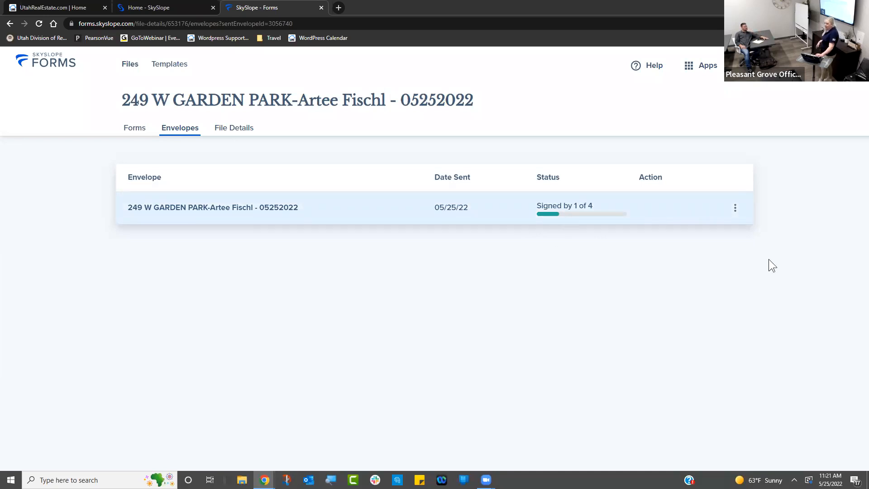
- Preview the envelope's documents, then open its View History page from the ⋮ menu
{"action": "left_click", "coordinate": [736, 210]}
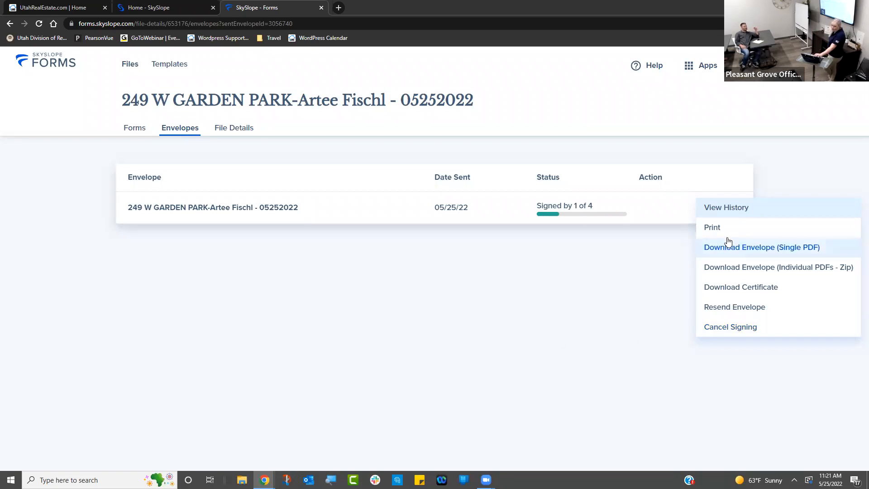
{"action": "left_click", "coordinate": [592, 232]}
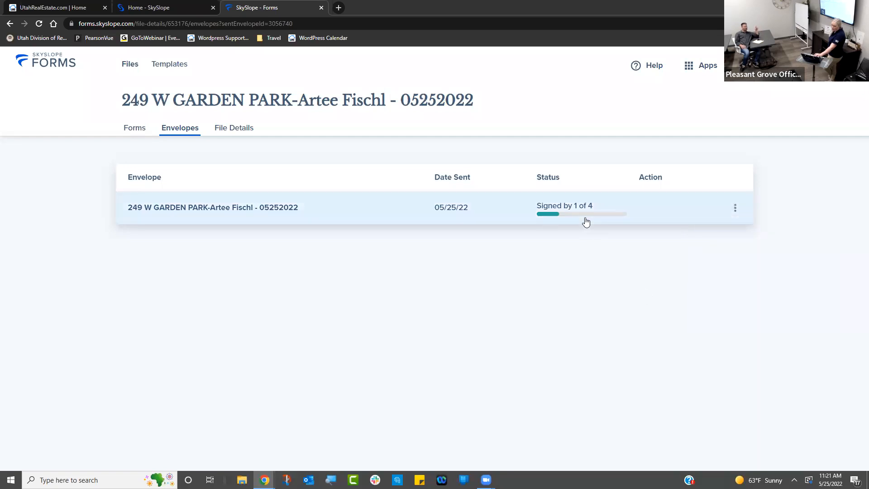
{"action": "left_click", "coordinate": [554, 210]}
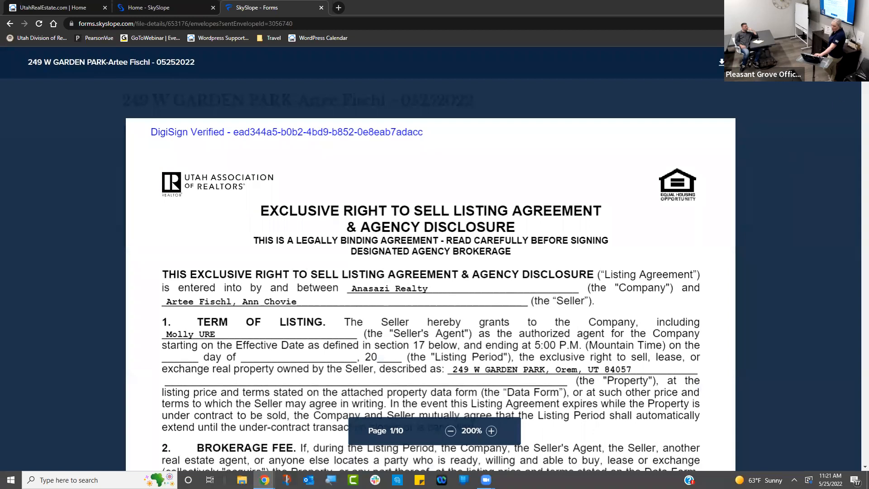
{"action": "left_click", "coordinate": [840, 62]}
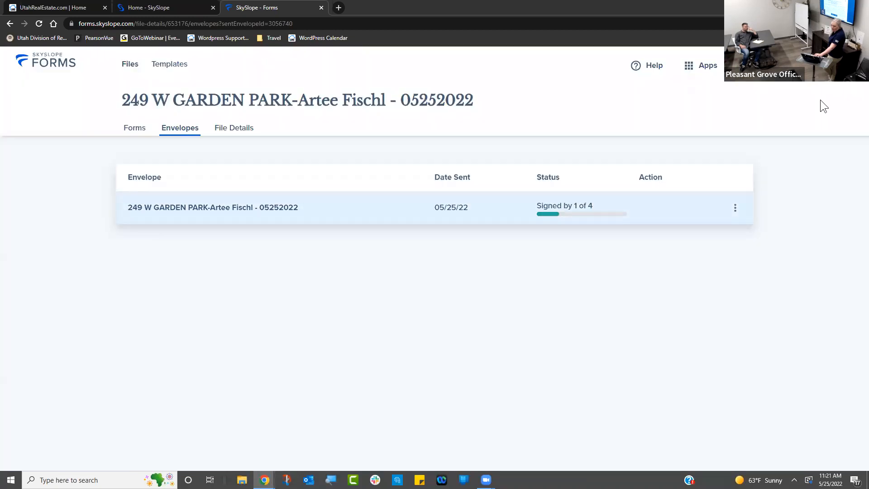
{"action": "left_click", "coordinate": [734, 212]}
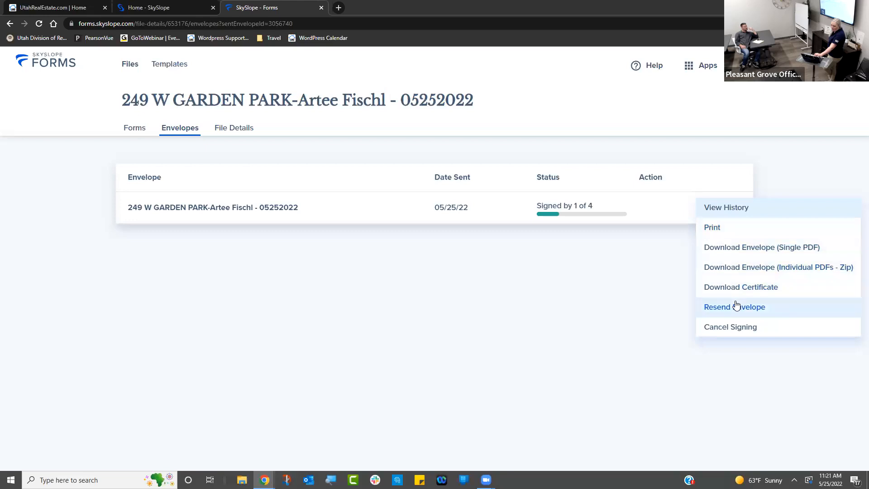
{"action": "left_click", "coordinate": [728, 211]}
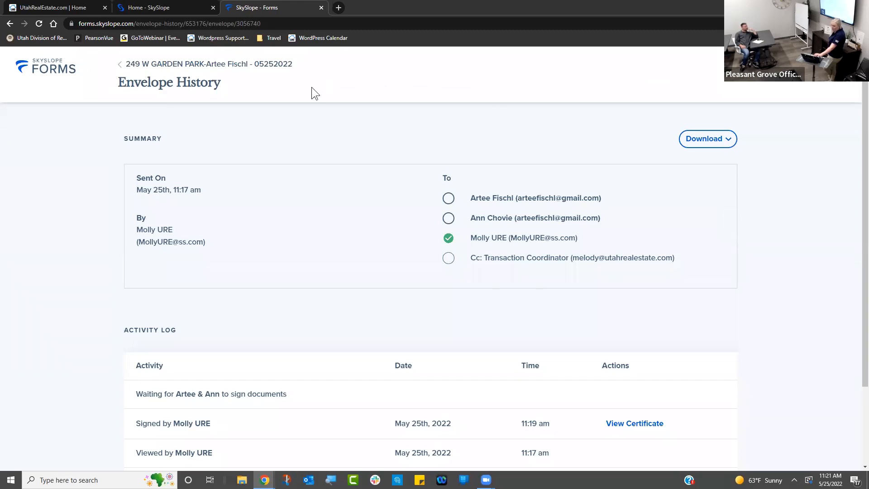
- Close the SkySlope Forms envelope history tab and return to the UtahRealEstate.com home page
{"action": "left_click", "coordinate": [321, 8]}
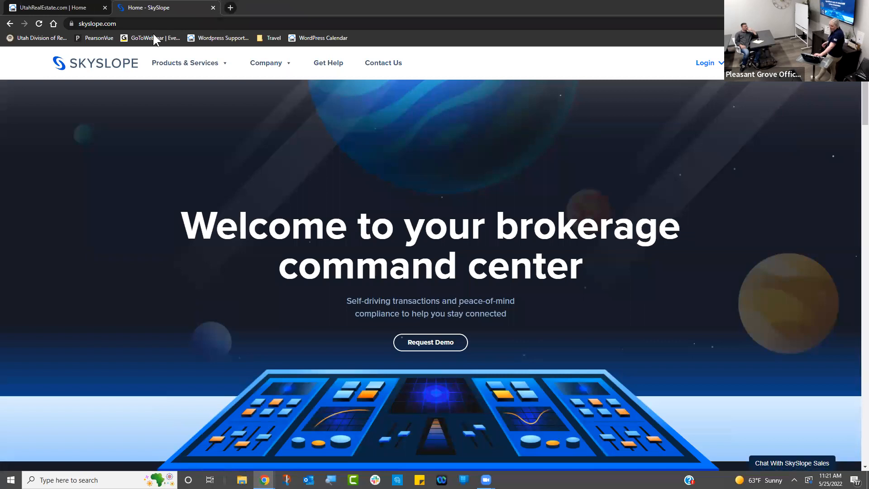
{"action": "left_click", "coordinate": [49, 10]}
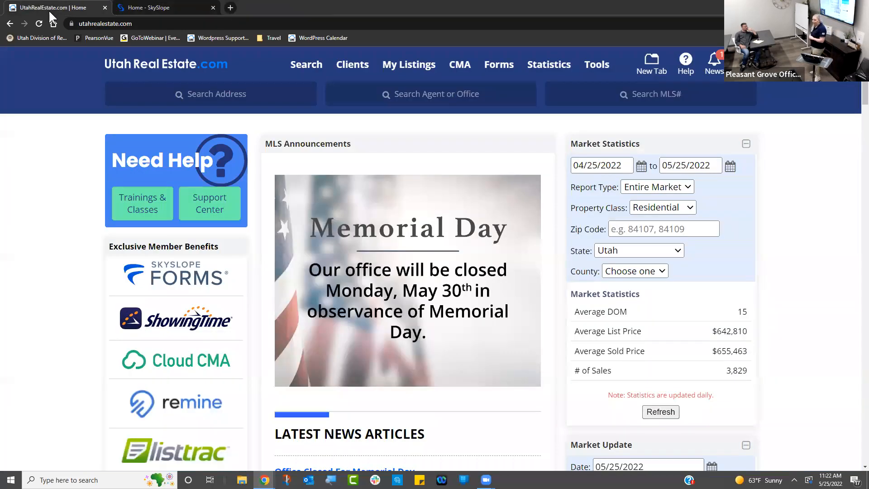